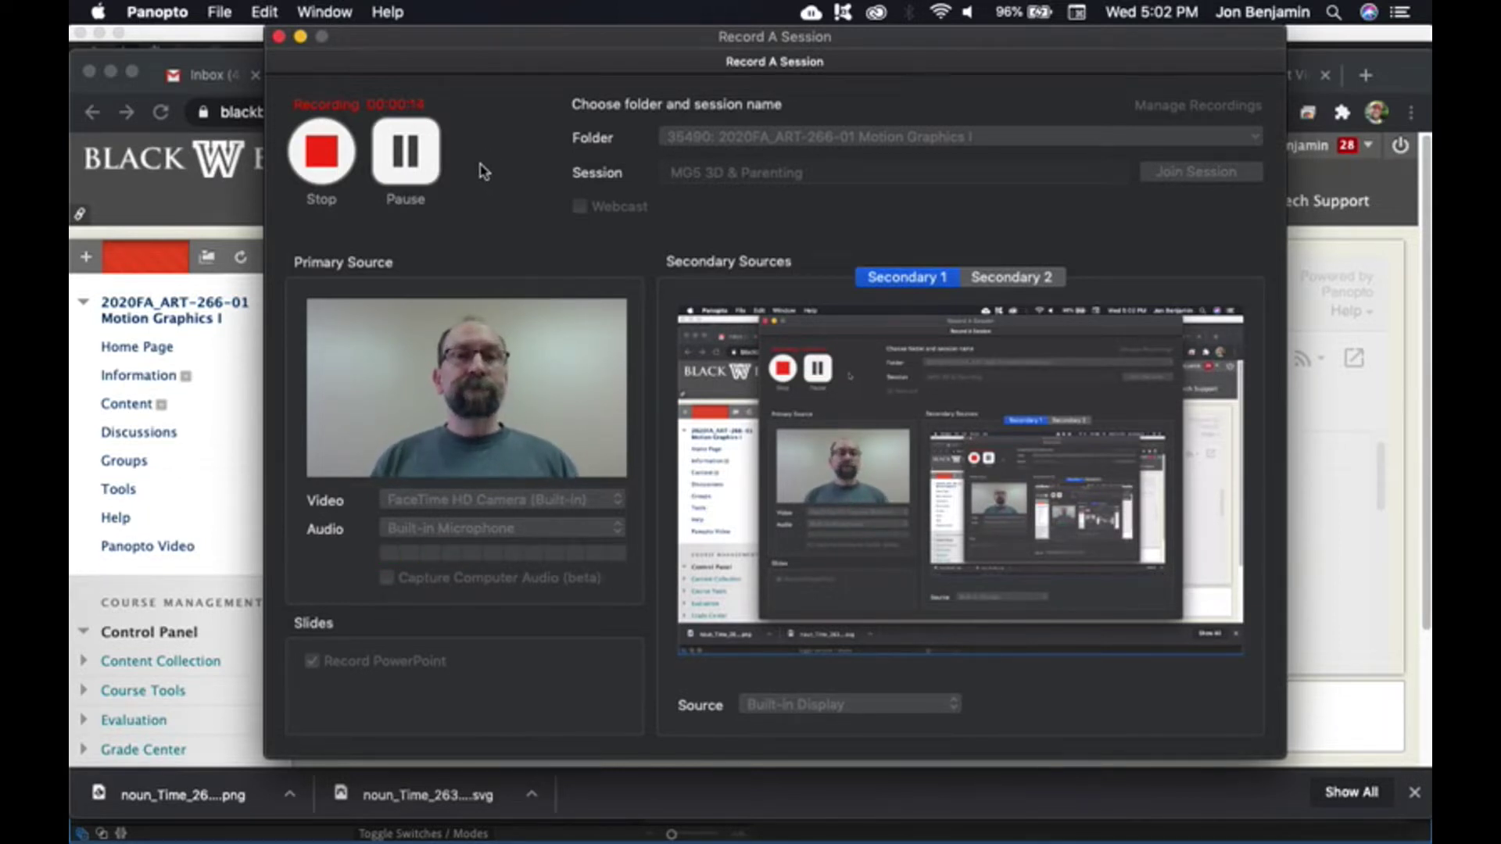
# Switch to After Effects and create a new composition named Main Comp
pyautogui.press('super+Tab')
pyautogui.press('super+Tab')
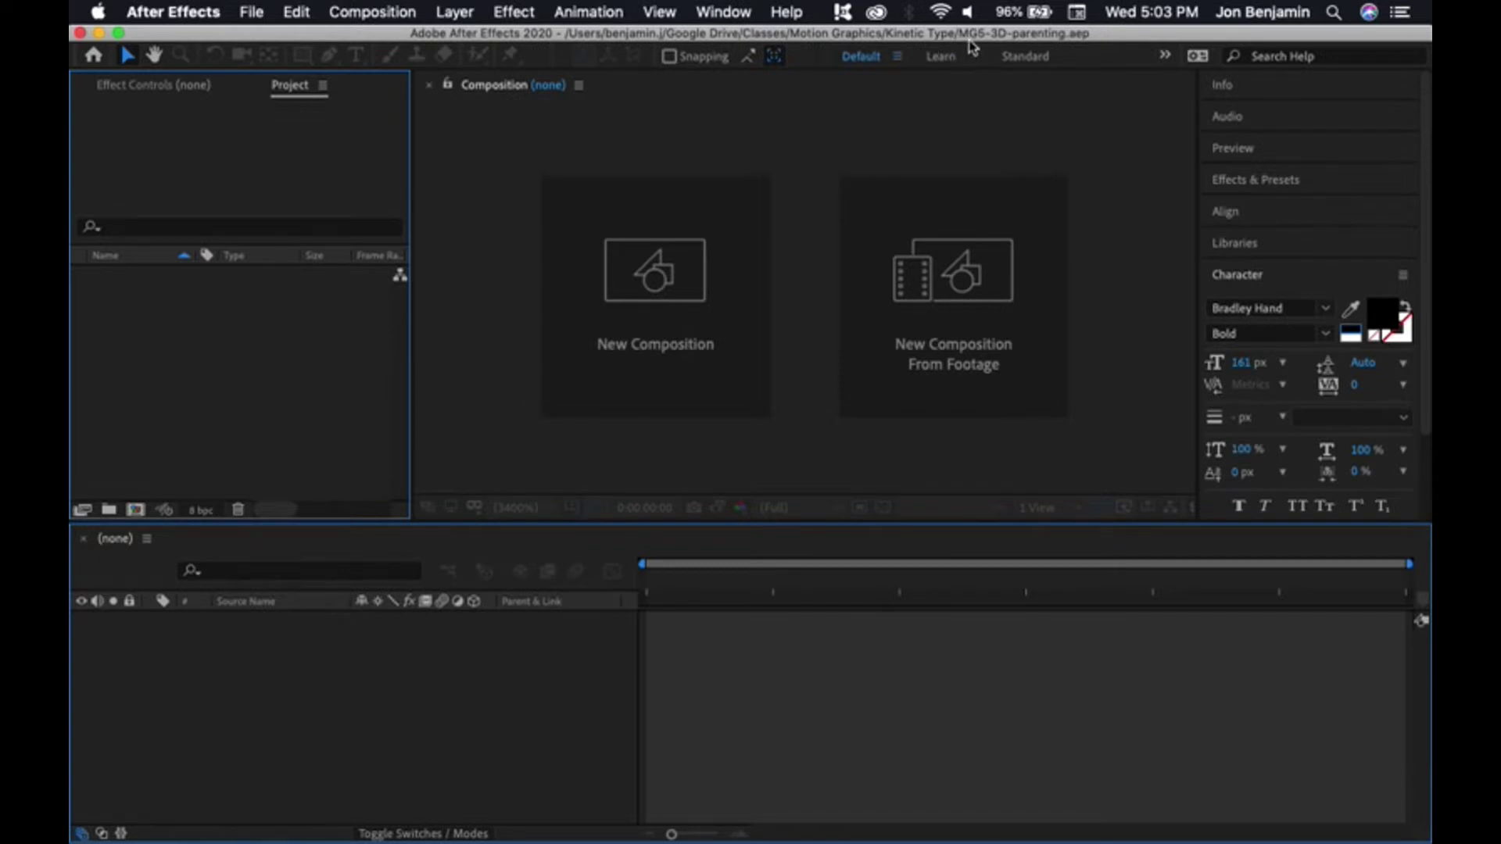
pyautogui.click(674, 319)
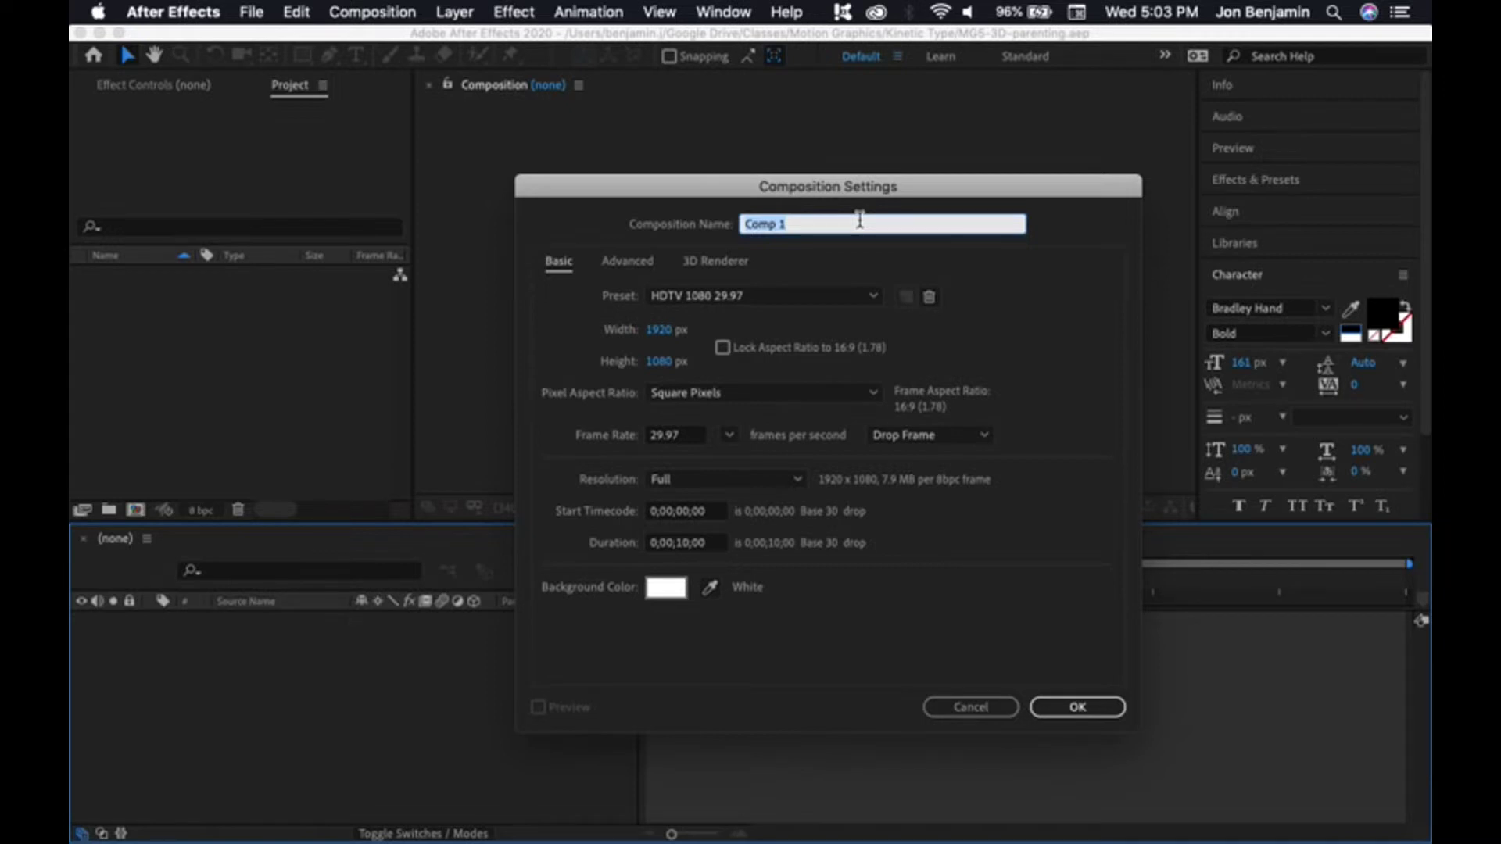
pyautogui.write('Main')
pyautogui.click(1077, 711)
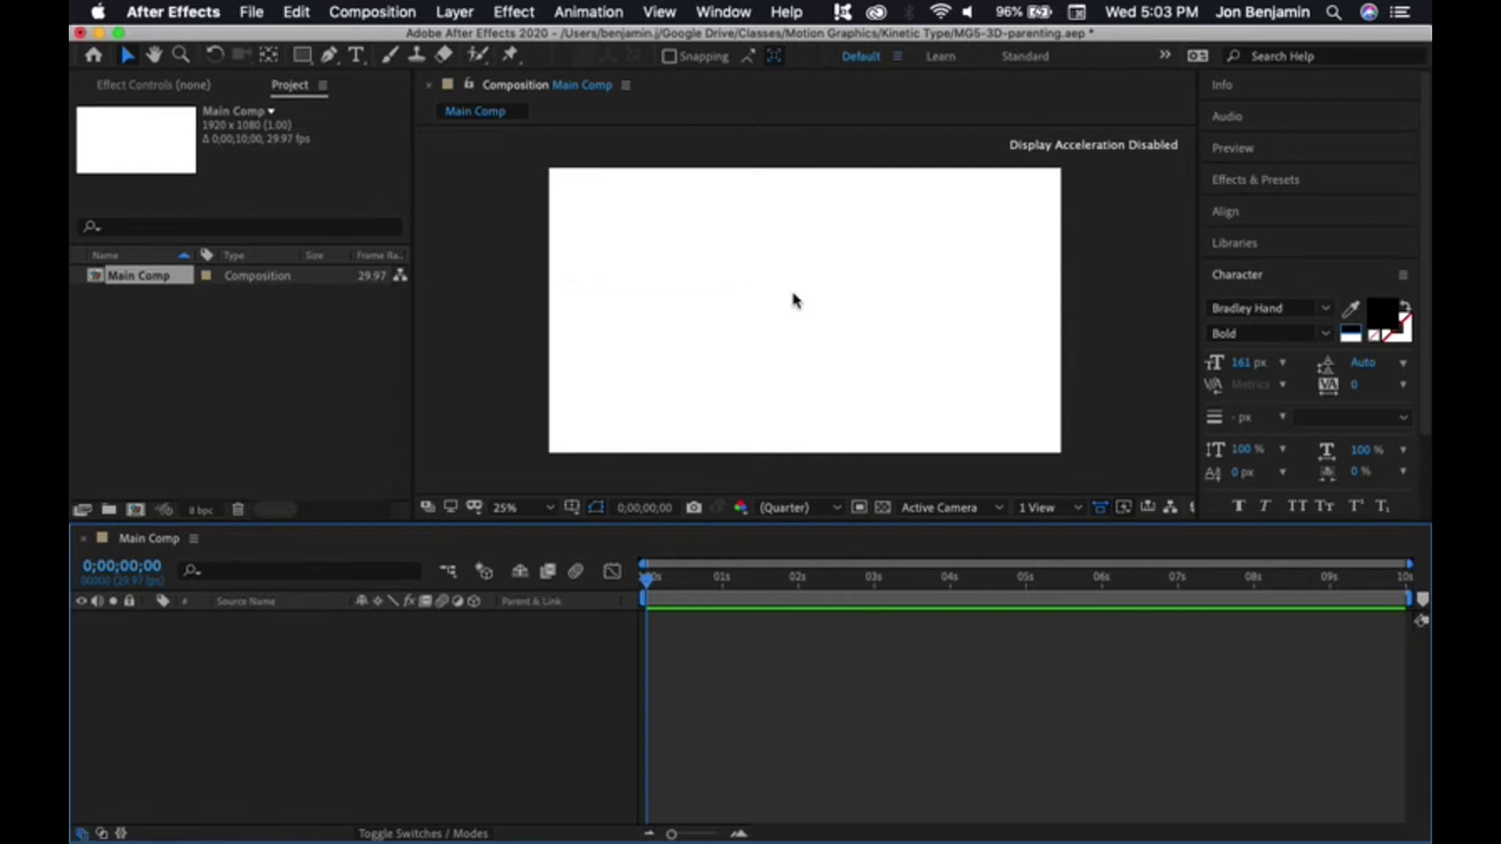
# Add a text layer reading "3D" in the upper-left part of the composition
pyautogui.click(687, 246)
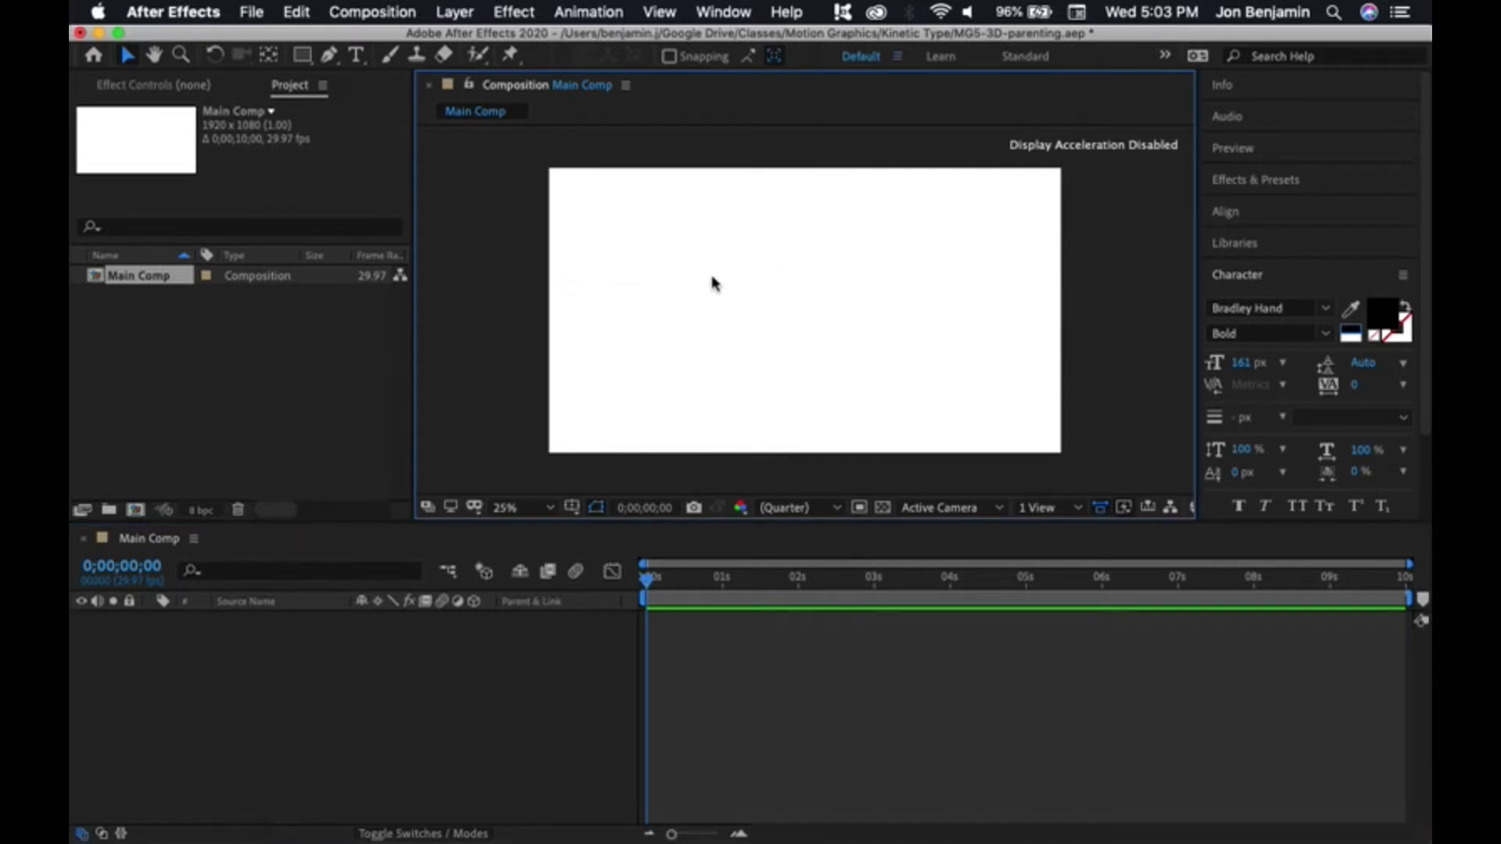
pyautogui.click(356, 55)
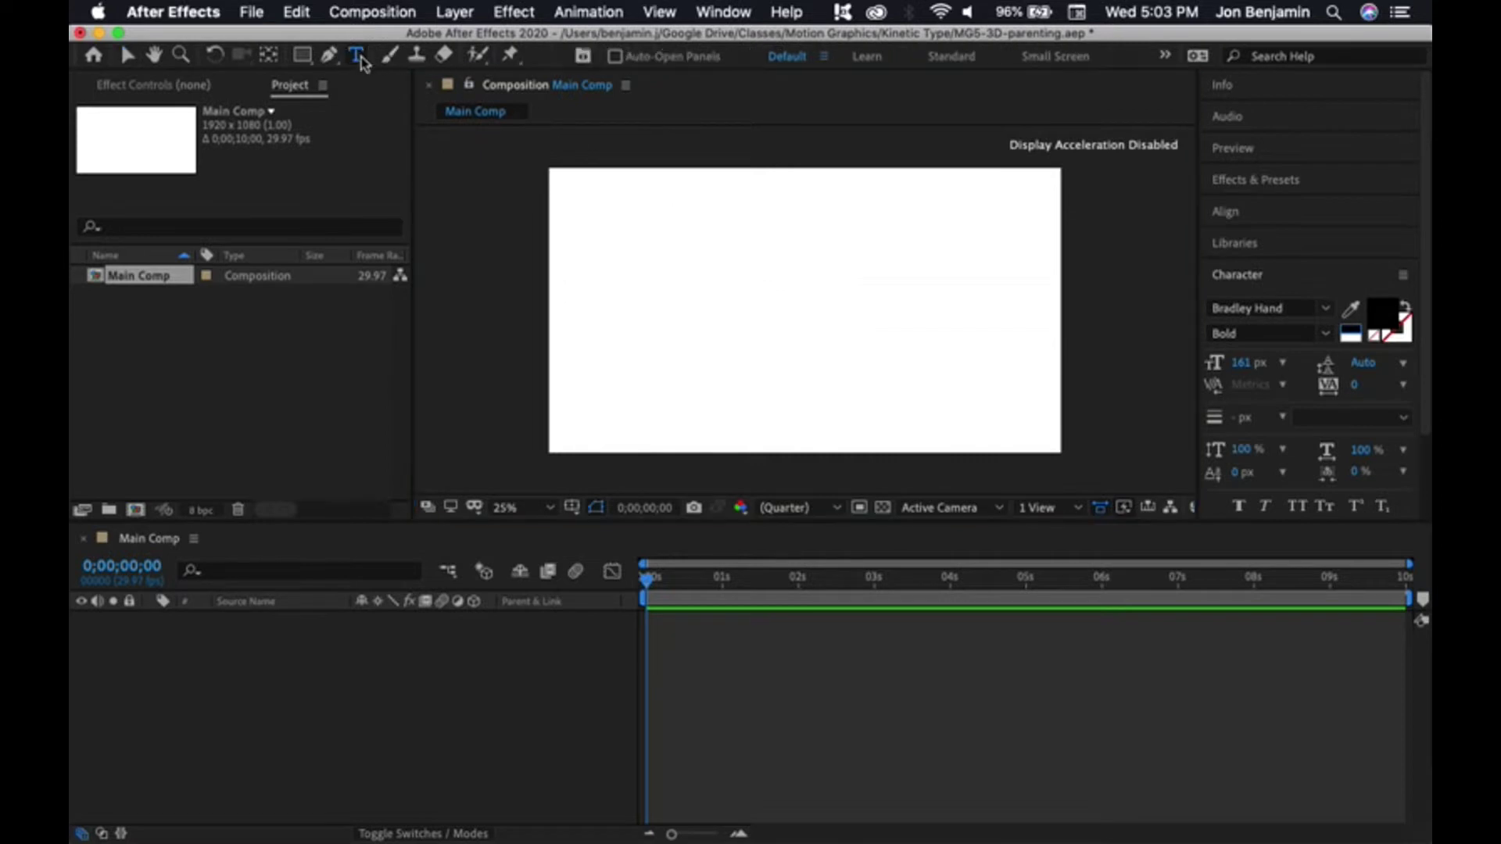
pyautogui.click(670, 262)
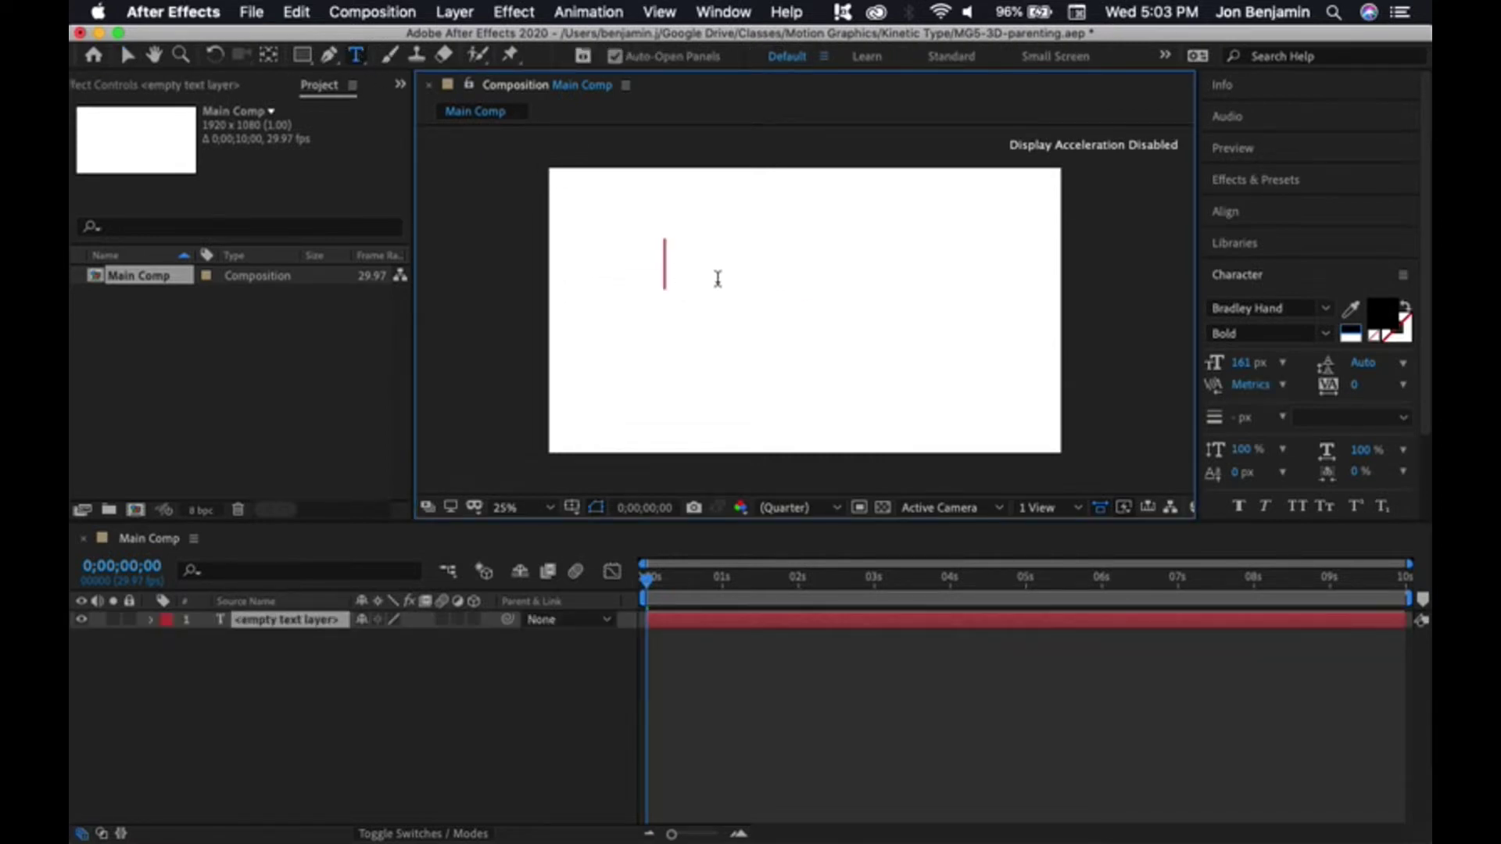
pyautogui.write('3')
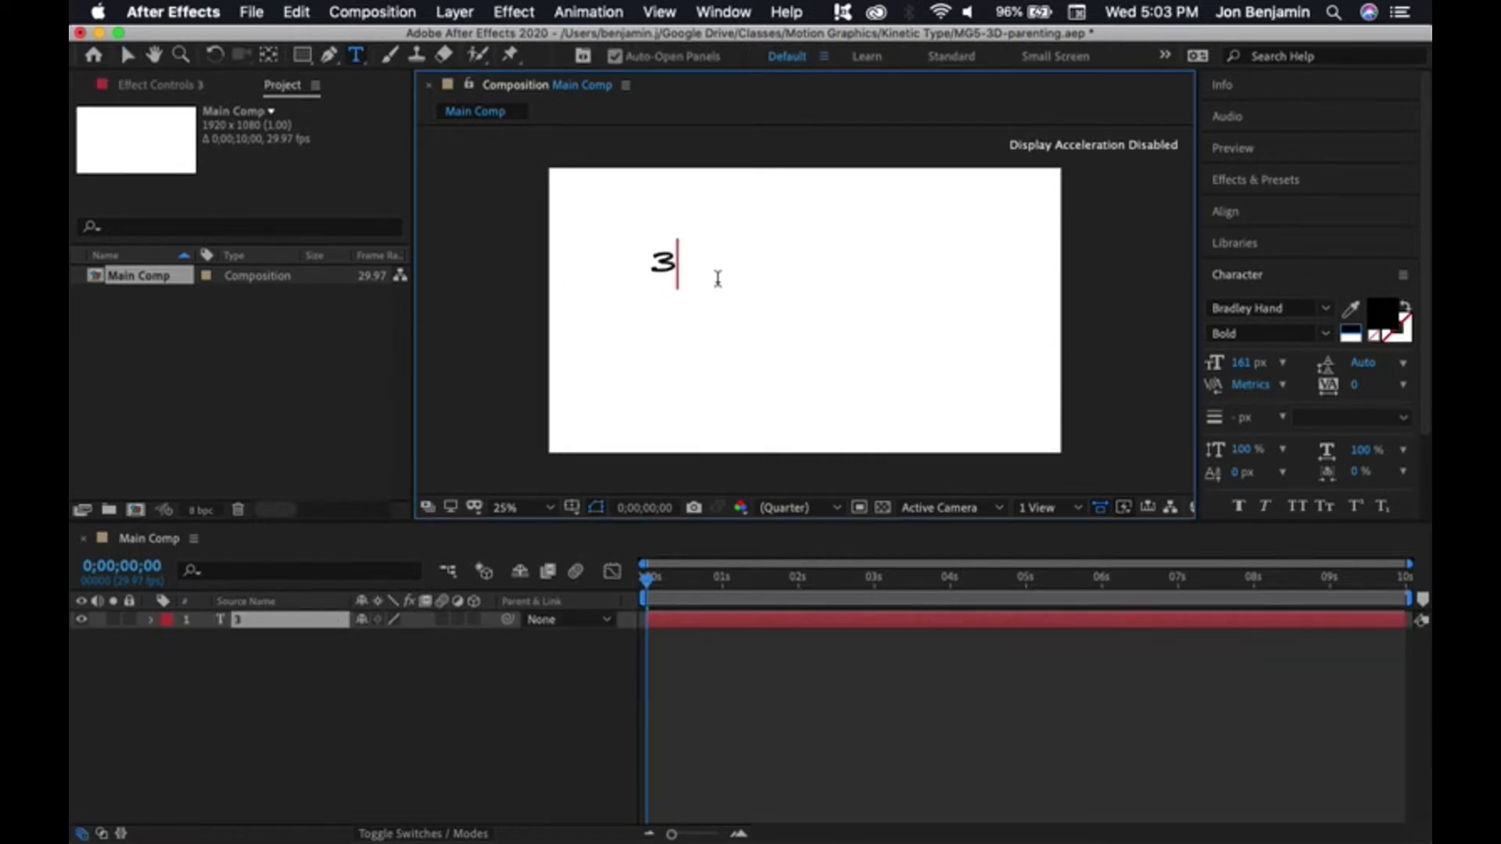
pyautogui.write('D')
# Change the font of the whole 3D text to Azo Sans Uber
pyautogui.press('super+a')
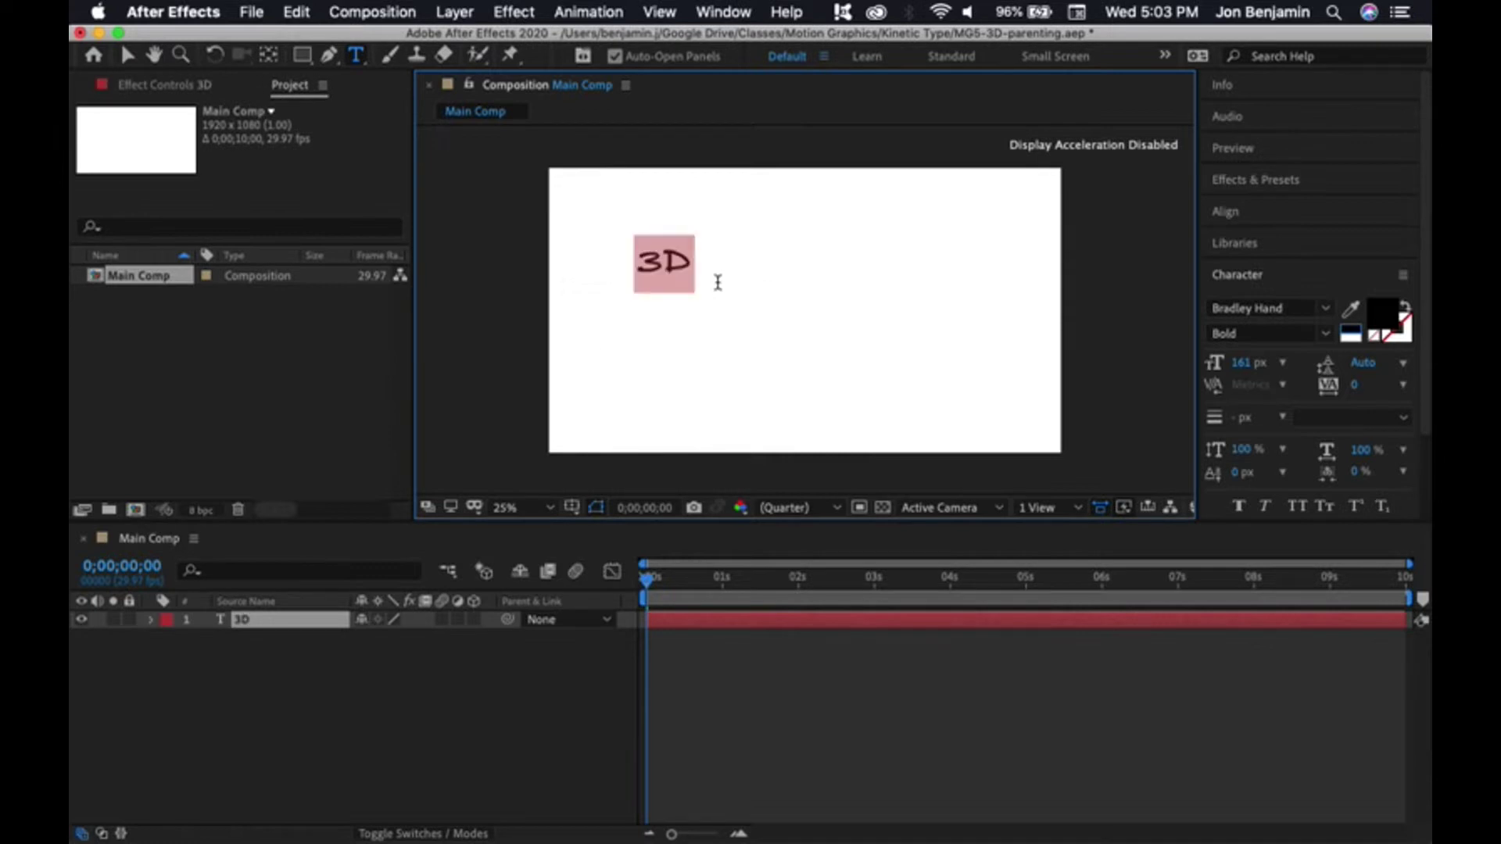
pyautogui.click(1326, 308)
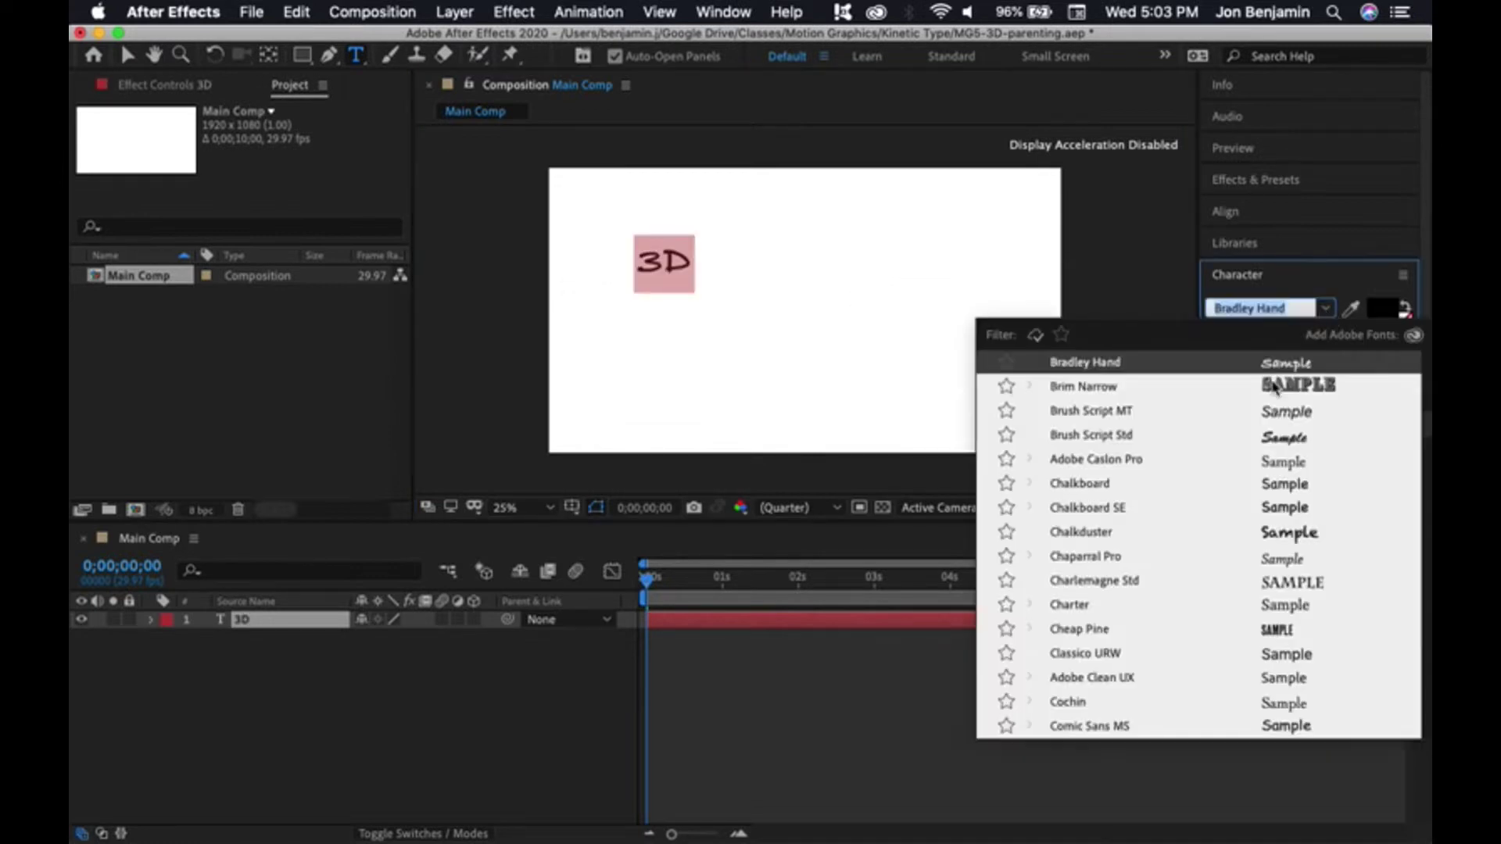
pyautogui.scroll(10, 1268, 461)
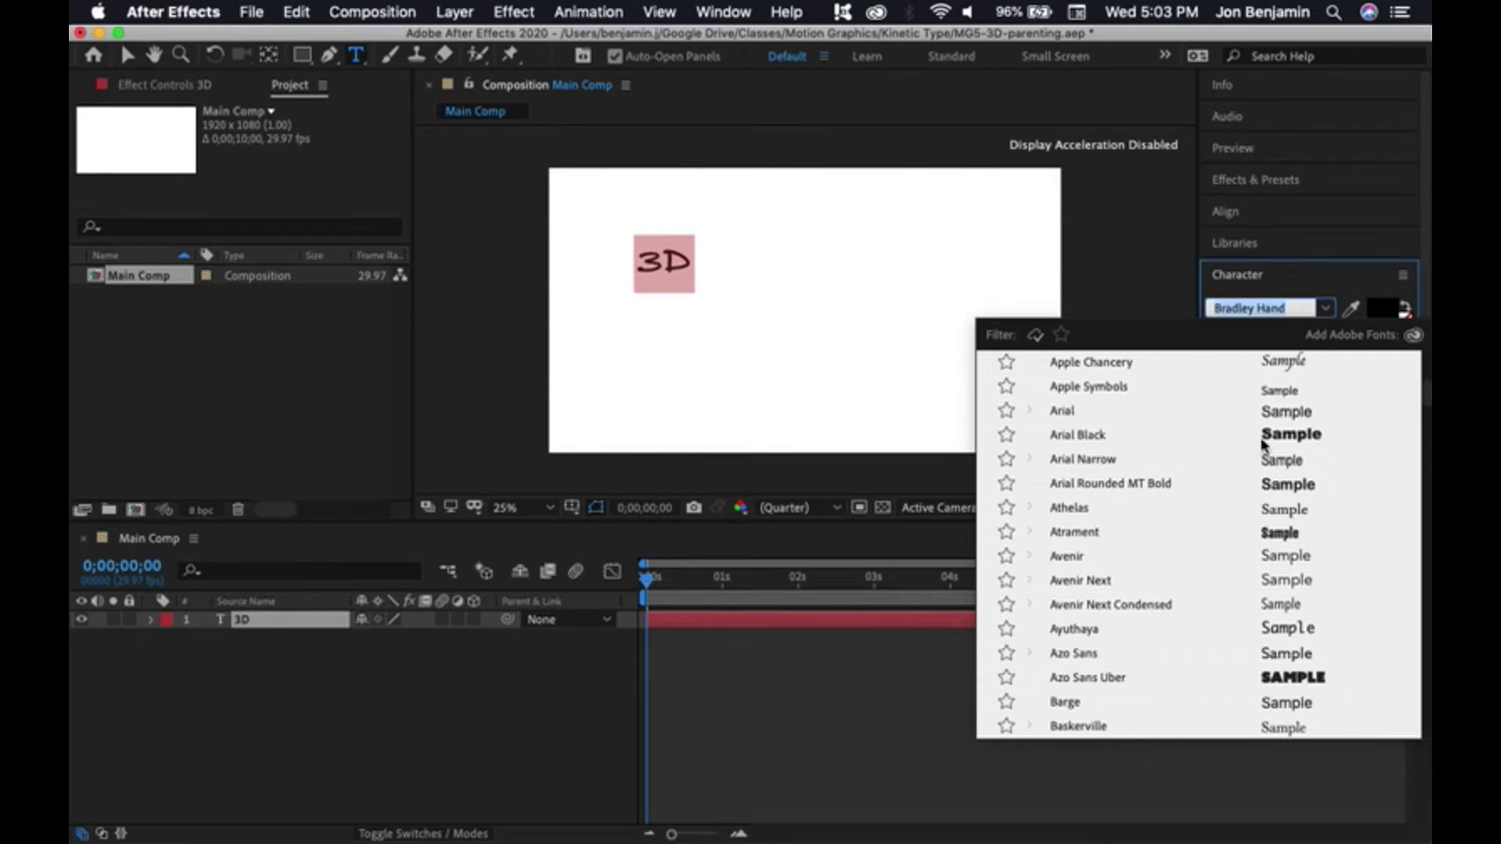
pyautogui.scroll(5, 1262, 446)
pyautogui.scroll(-7, 1250, 529)
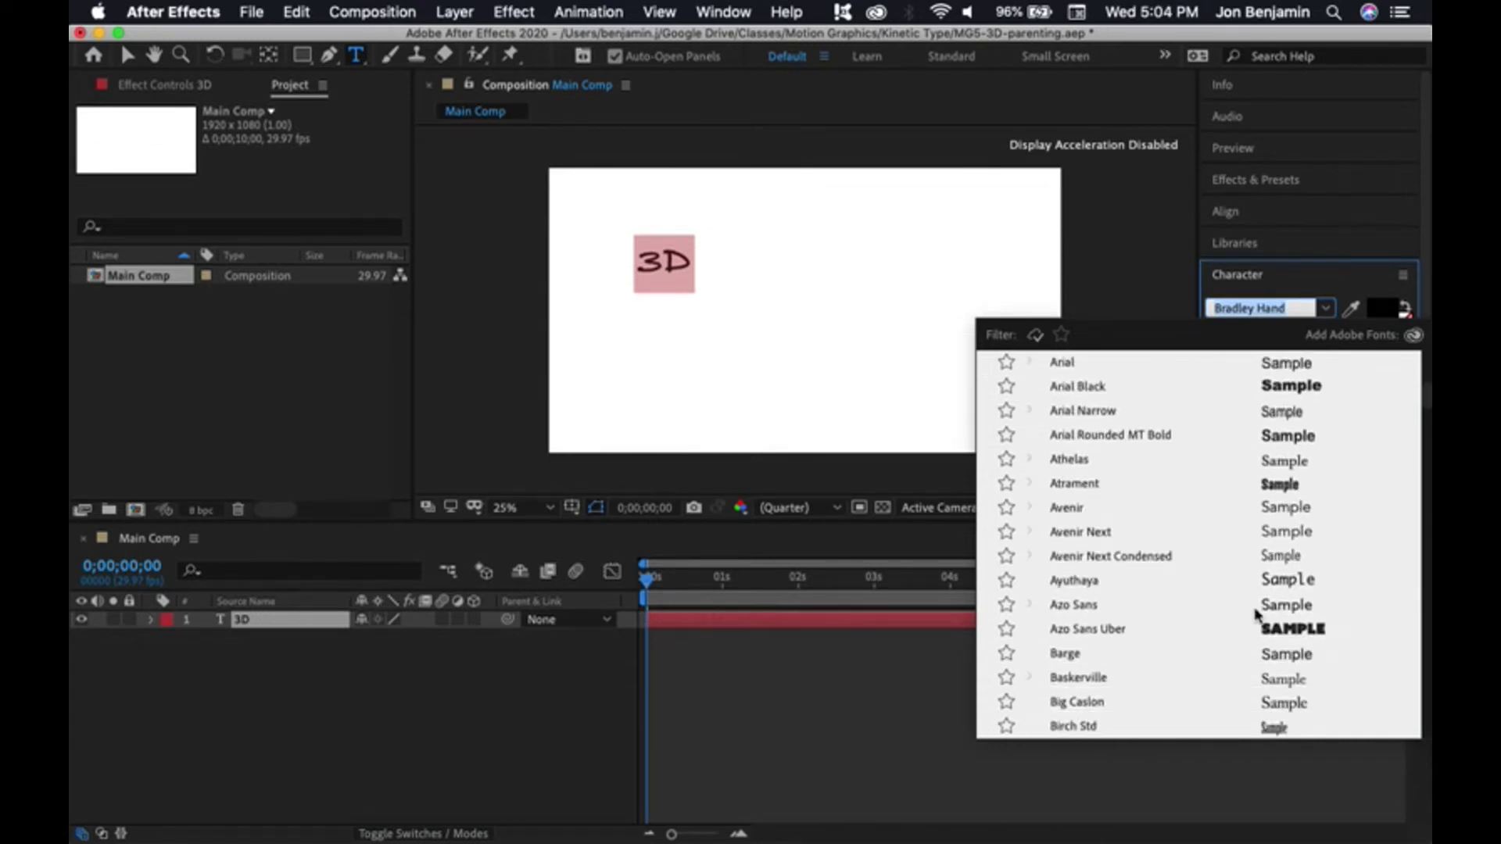
pyautogui.click(1286, 629)
# Enlarge the 3D text, setting its font size to 186 px and its layer scale to 225.9%
pyautogui.click(125, 55)
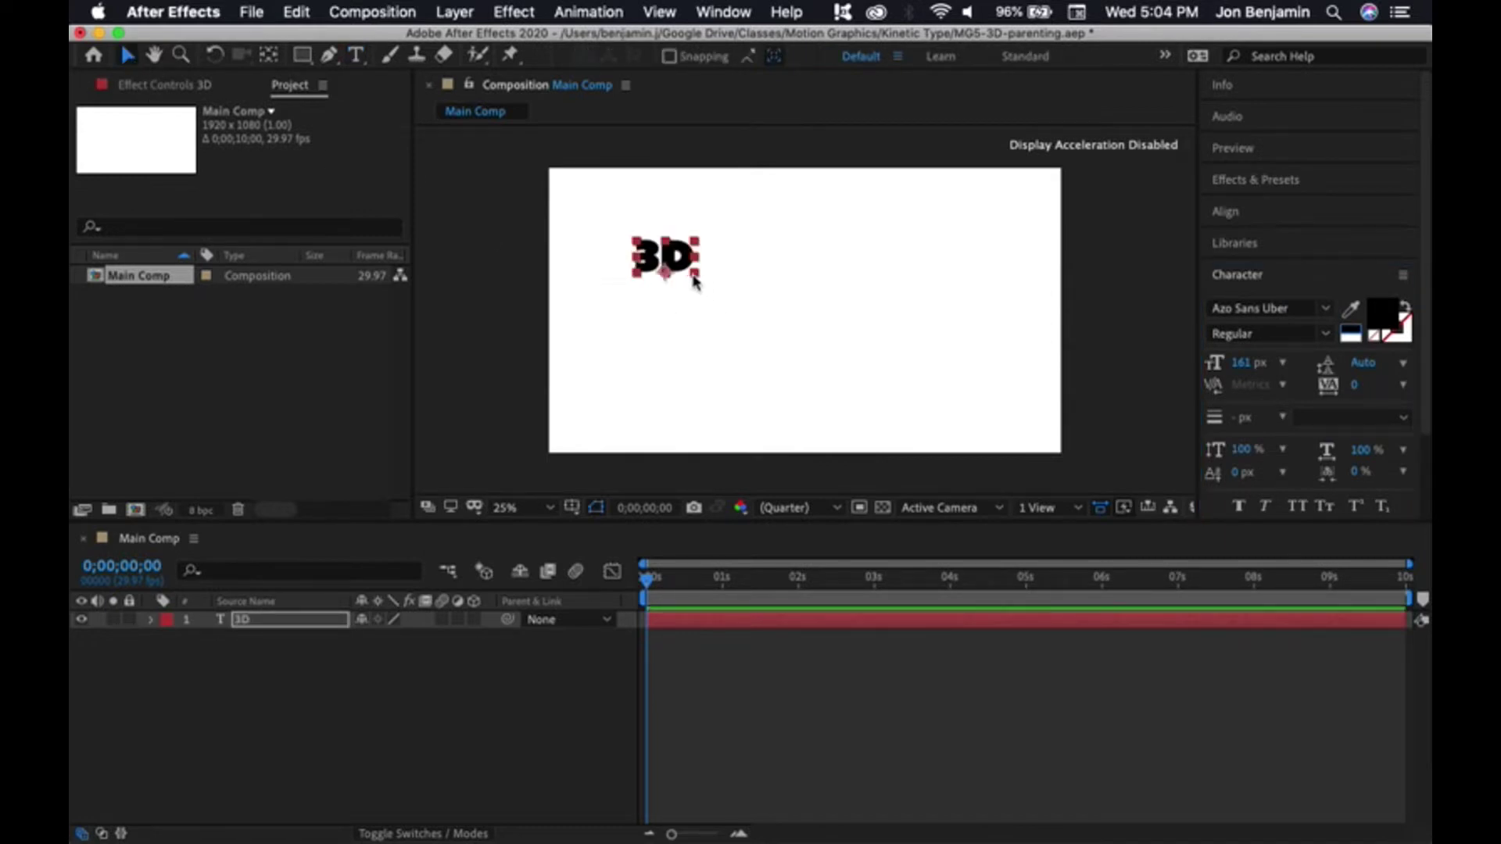
pyautogui.moveTo(695, 280); pyautogui.dragTo(748, 323)
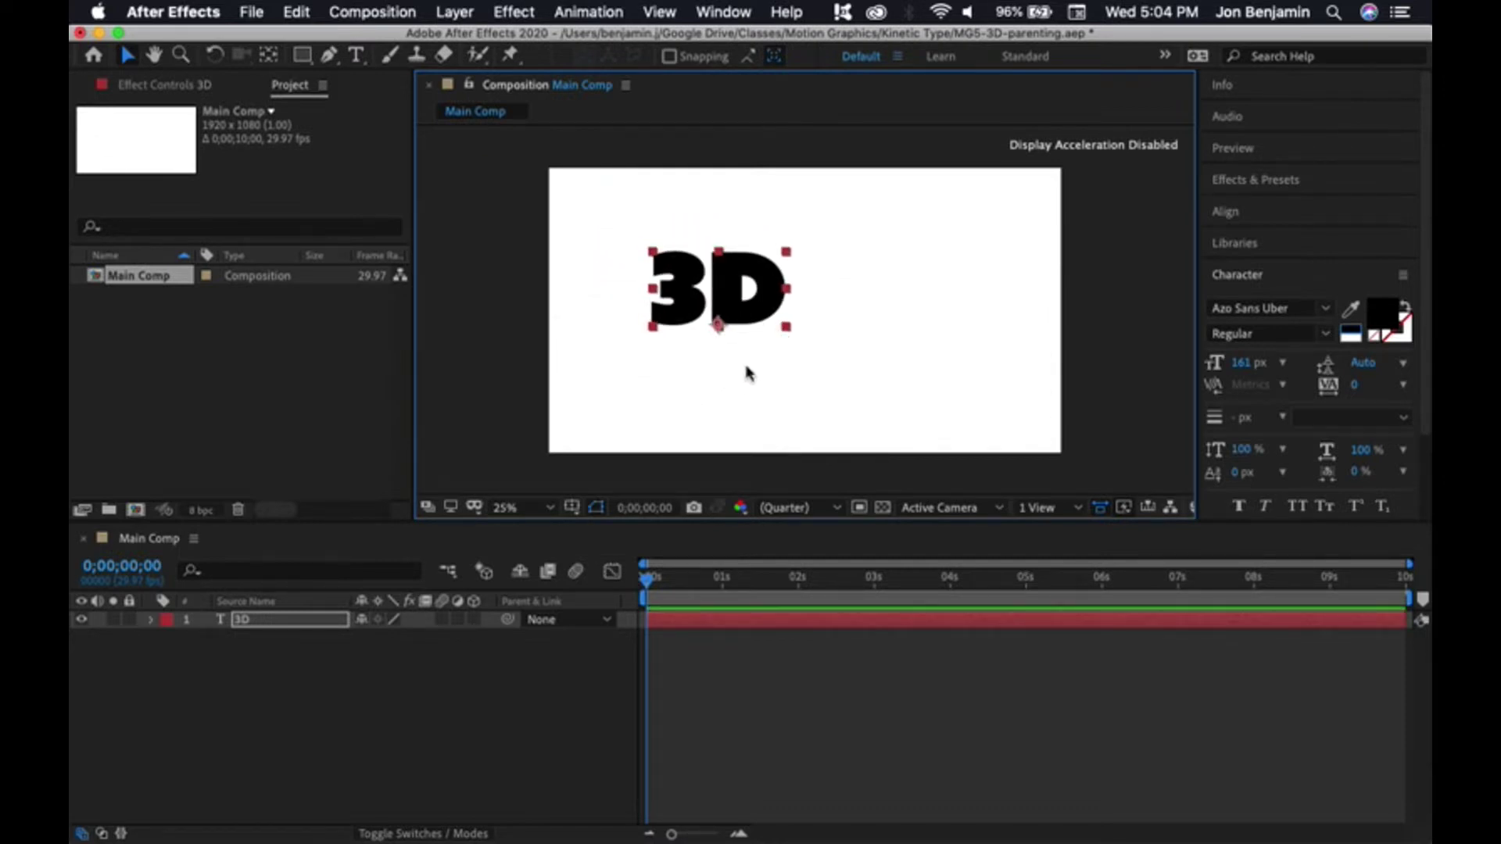
pyautogui.moveTo(1245, 363); pyautogui.dragTo(1264, 366)
pyautogui.press('s')
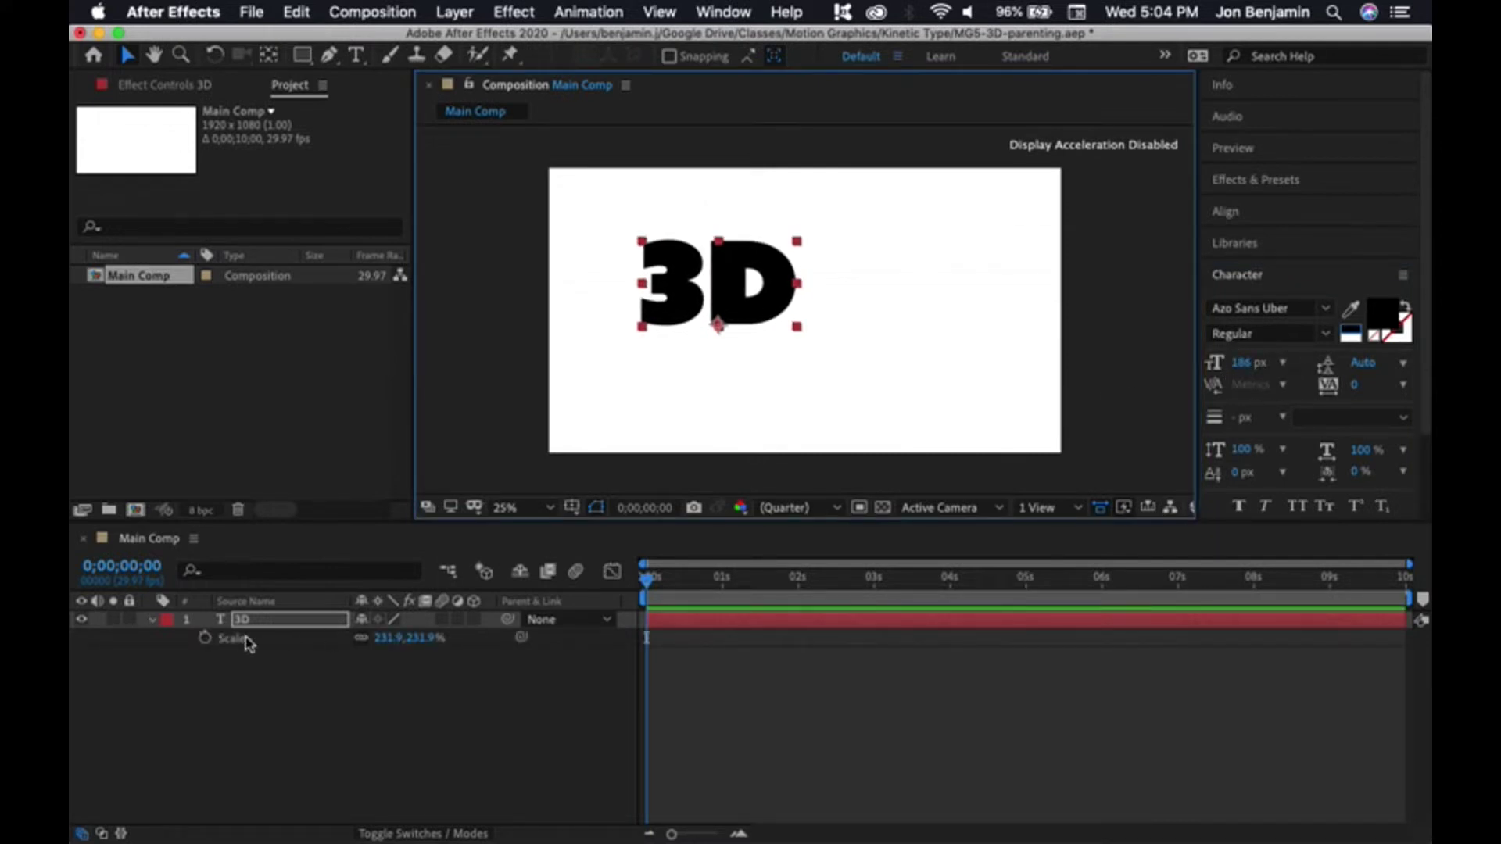
pyautogui.moveTo(389, 639)
pyautogui.mouseDown()
pyautogui.moveTo(469, 636)
pyautogui.moveTo(387, 639)
pyautogui.mouseUp()
pyautogui.click(426, 644)
# Move the 3D text up and left within the frame and deselect it
pyautogui.click(741, 313)
pyautogui.moveTo(763, 308); pyautogui.dragTo(730, 286)
pyautogui.click(749, 361)
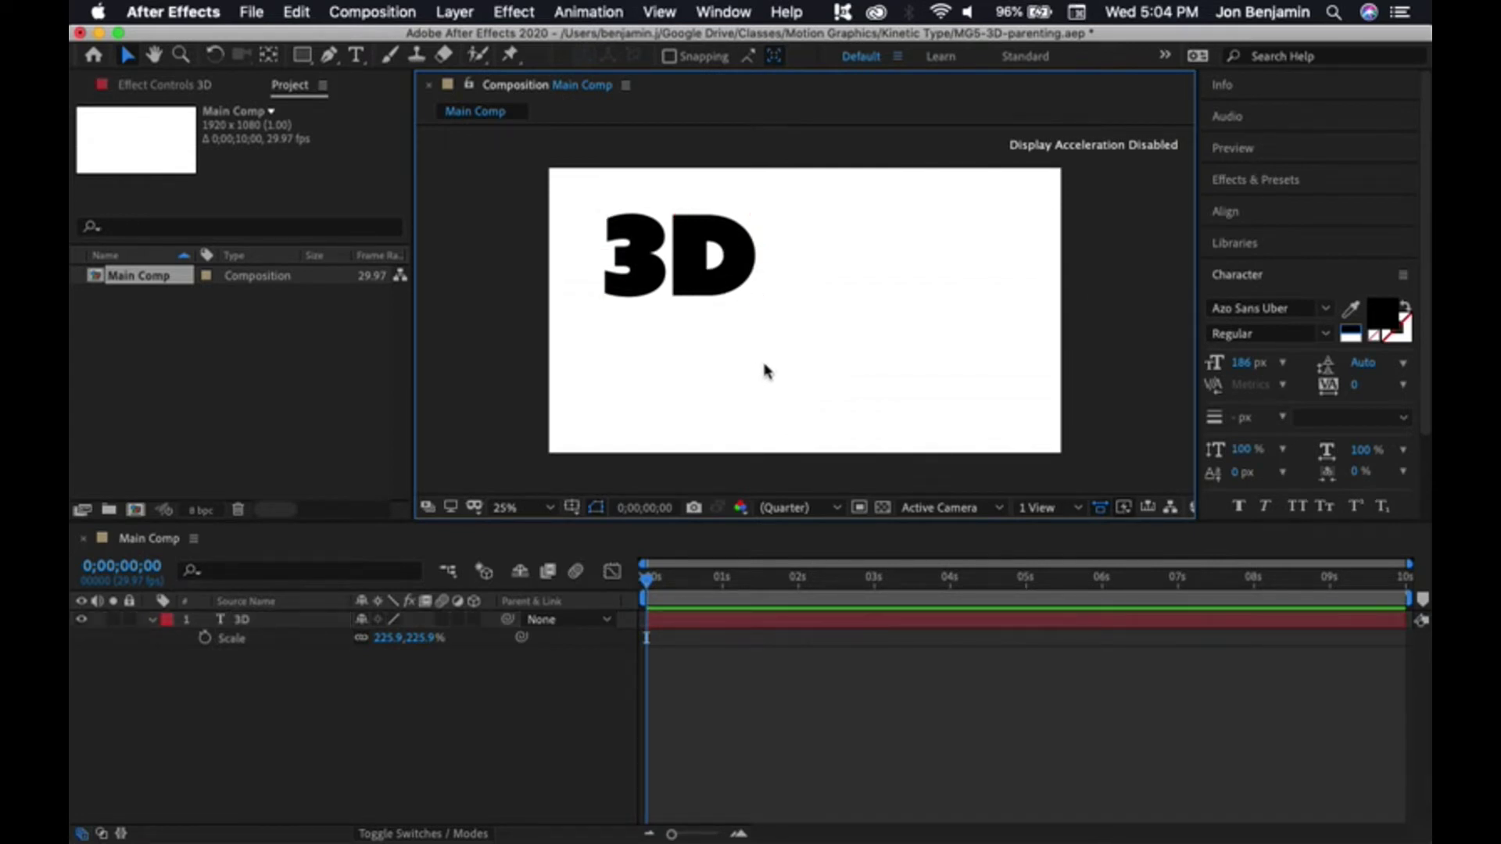
# Add a separate "&" text layer and place it just to the right of the 3D text
pyautogui.press('t')
pyautogui.press('super+t')
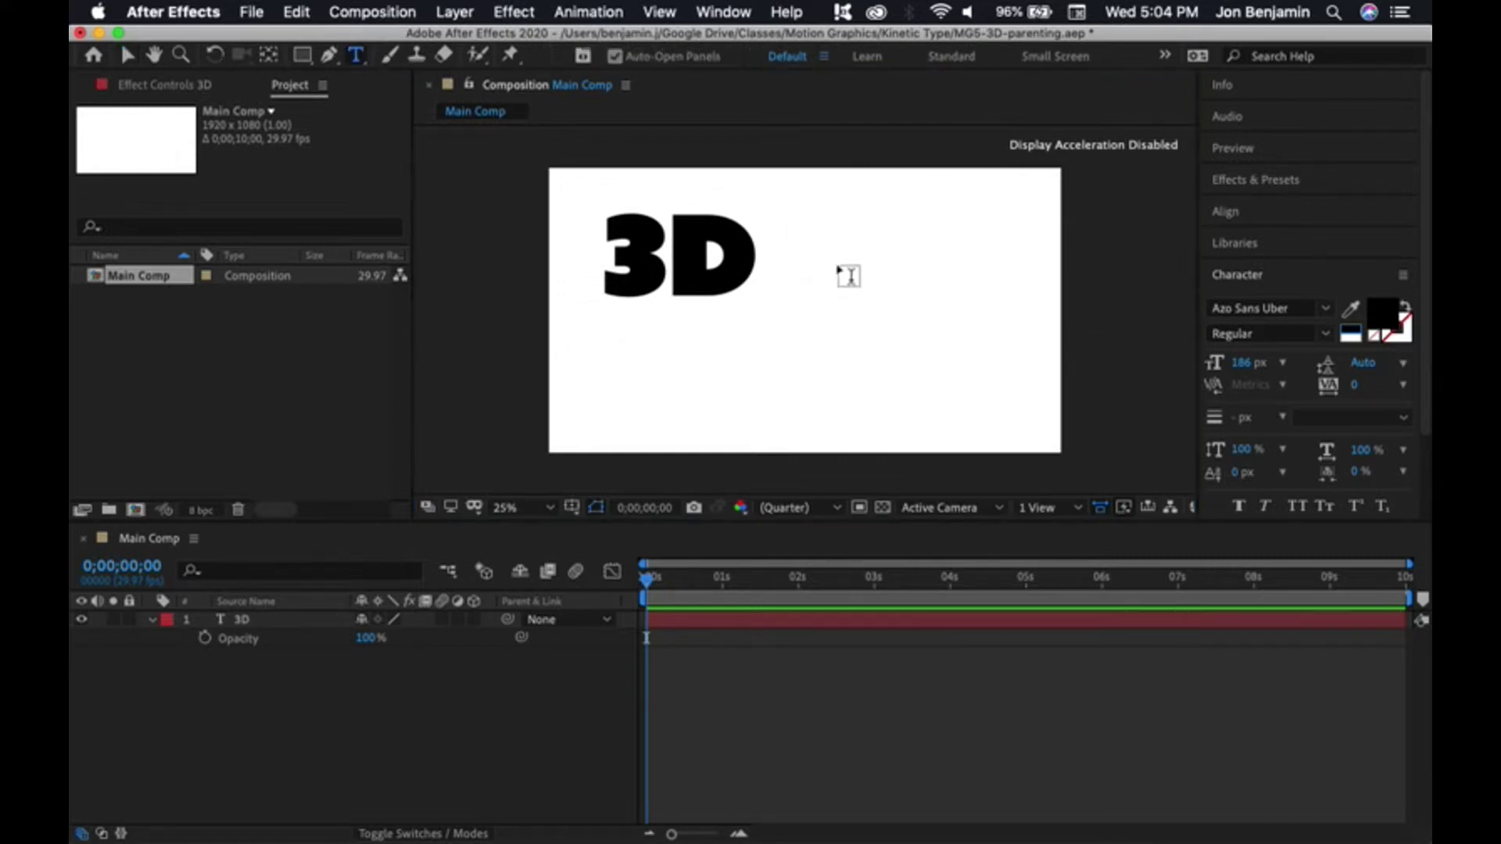
pyautogui.click(844, 264)
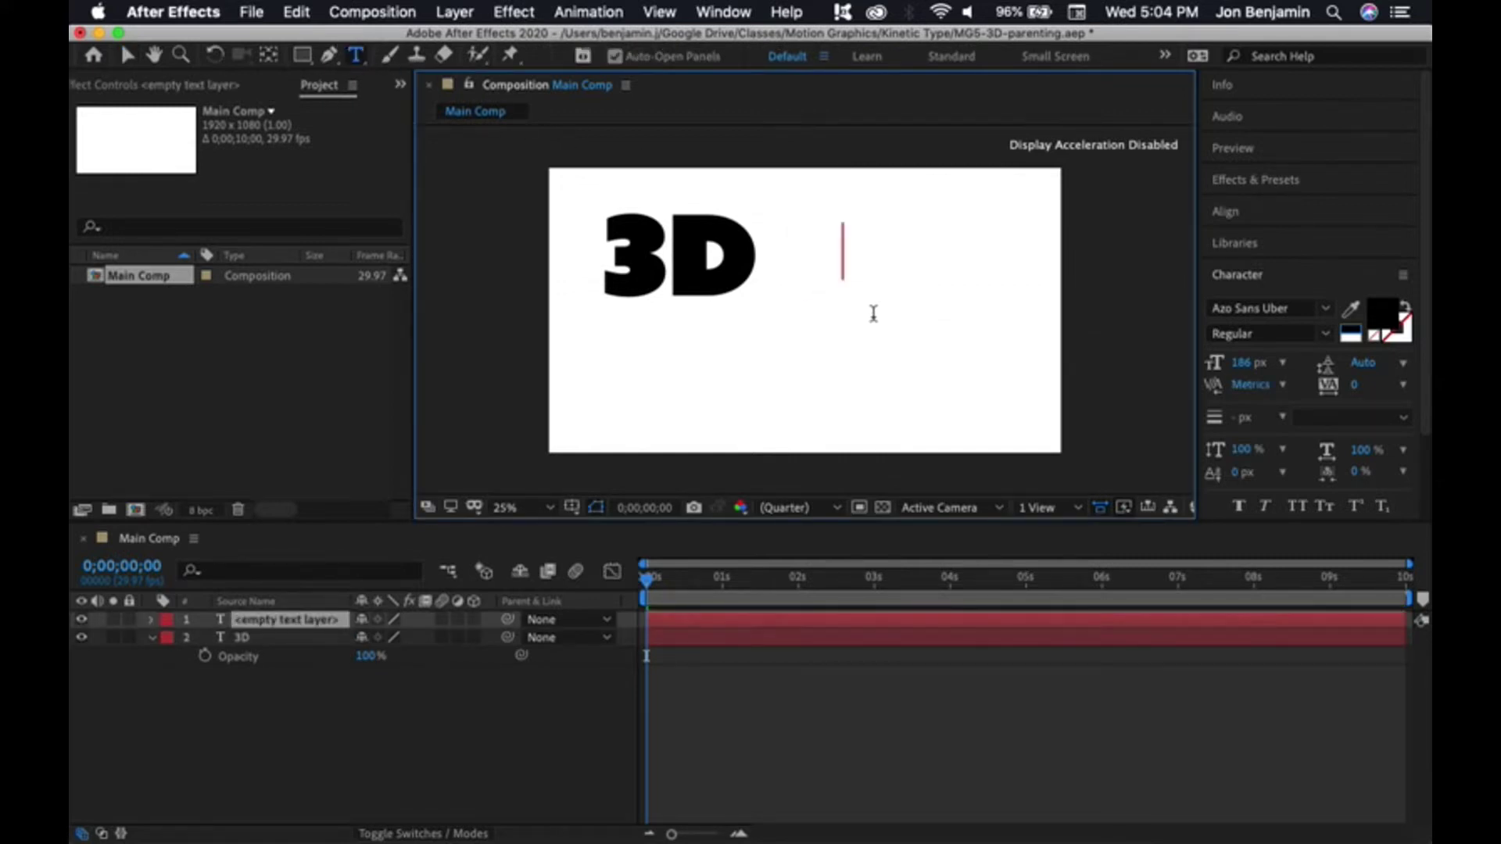
pyautogui.write('&')
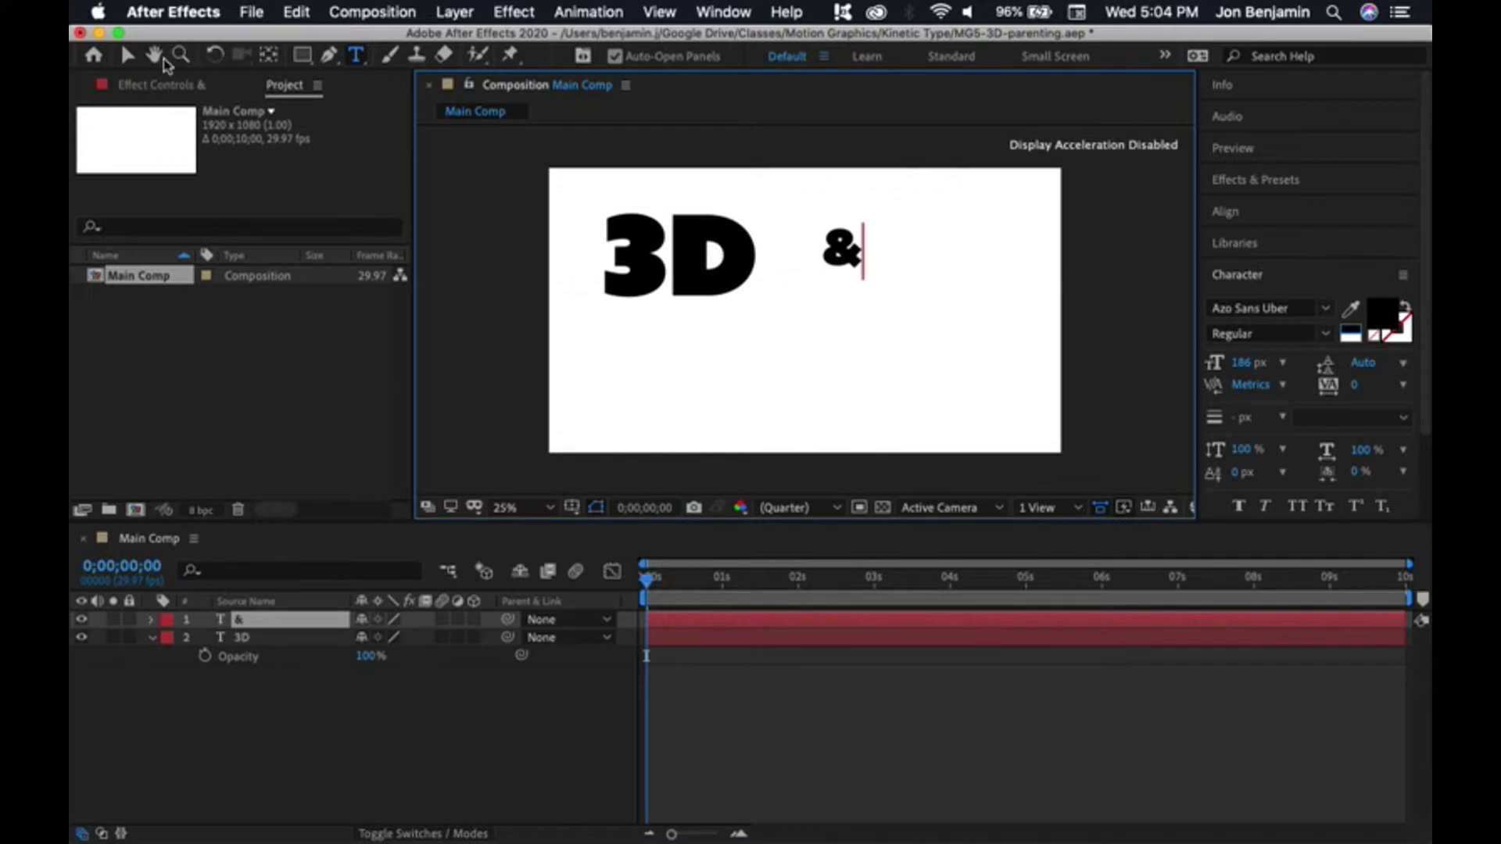
pyautogui.click(129, 58)
pyautogui.moveTo(840, 249); pyautogui.dragTo(809, 246)
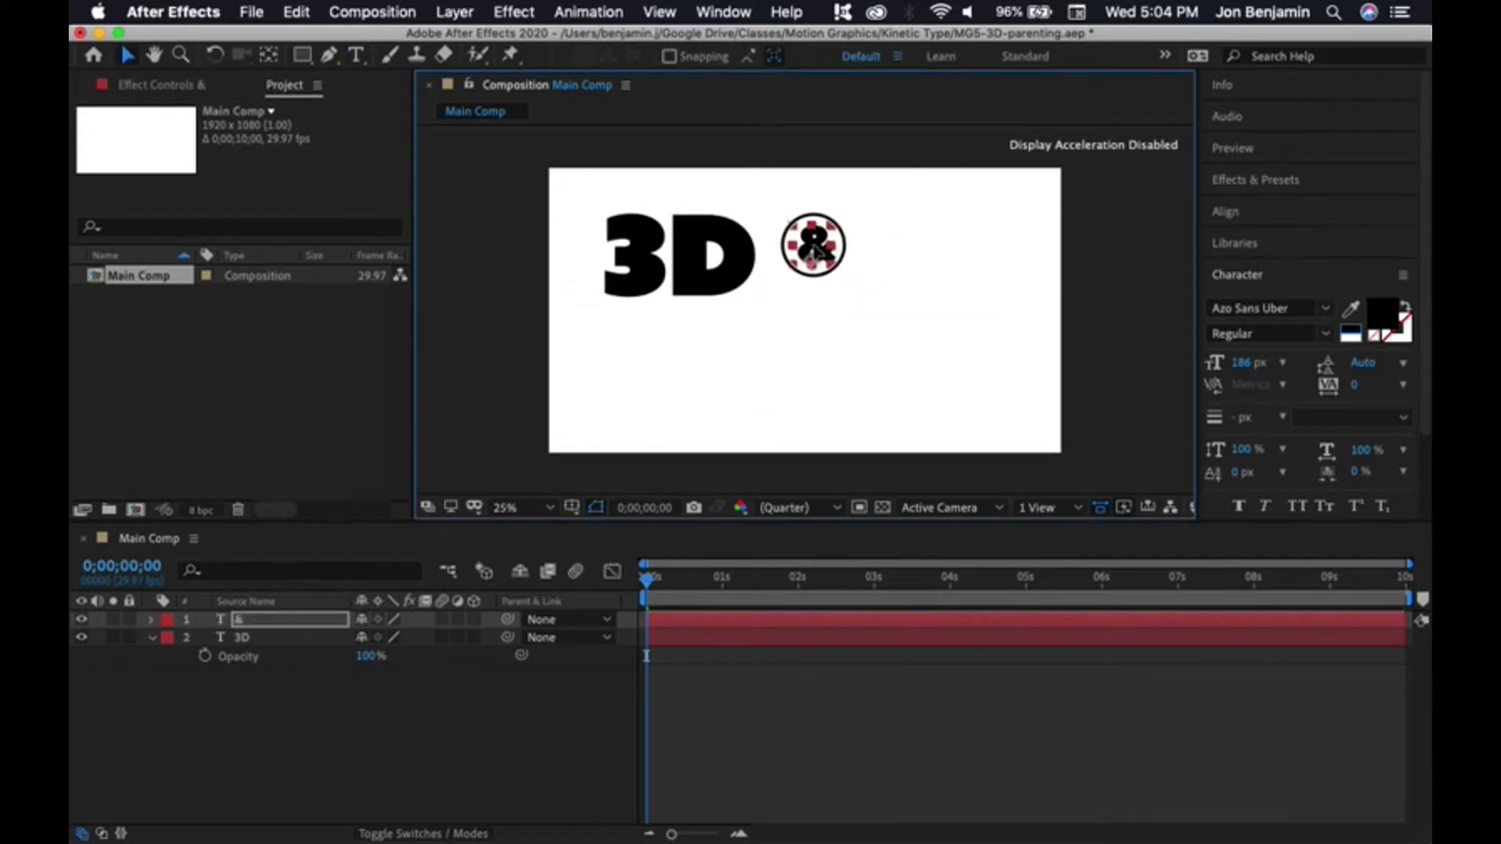
pyautogui.click(762, 382)
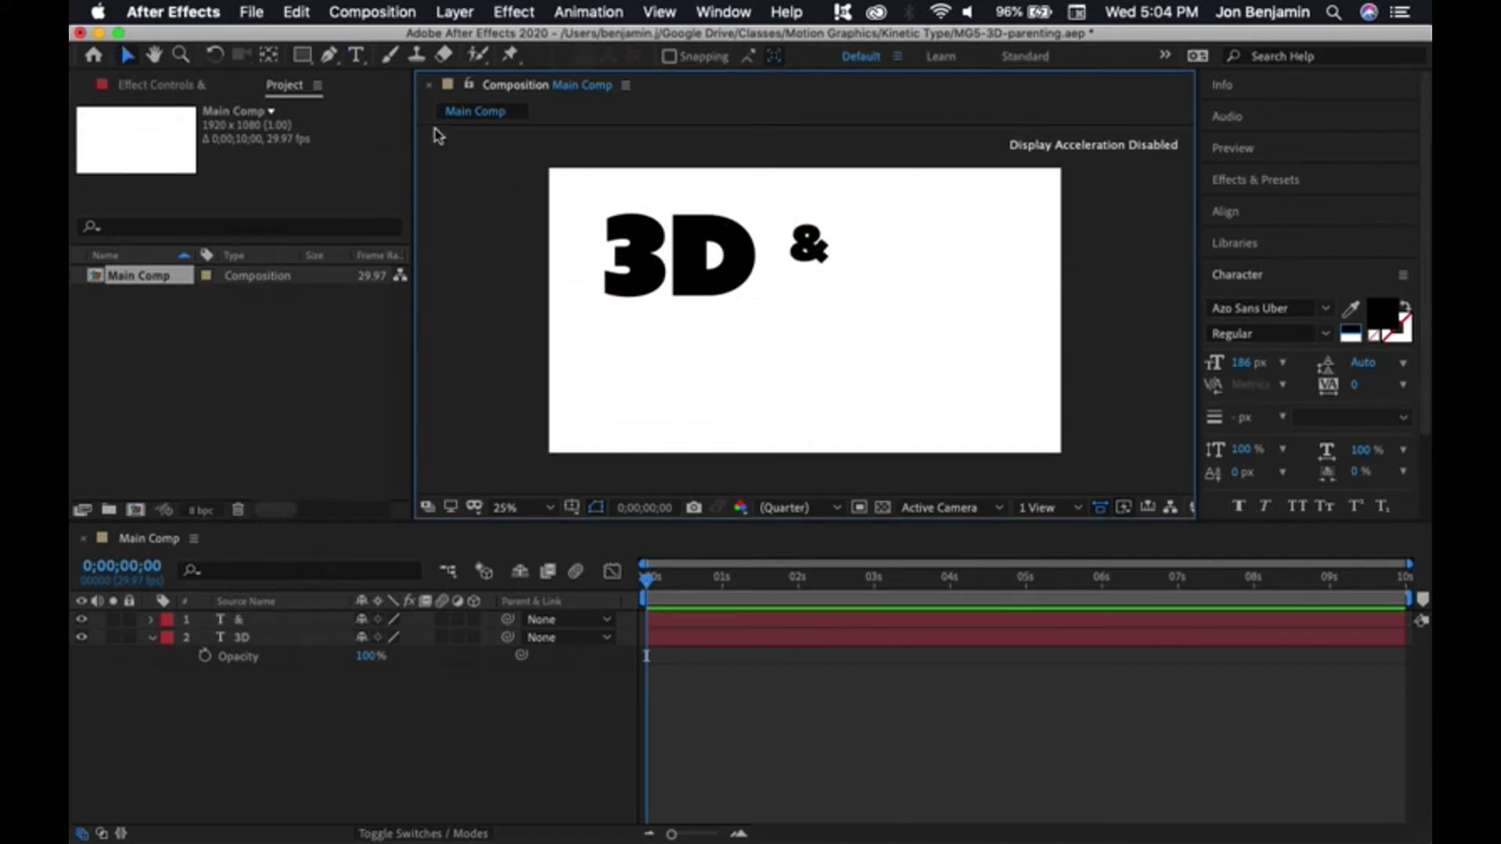
# Add a third text layer reading "parenting" below the 3D text
pyautogui.click(361, 59)
pyautogui.click(726, 374)
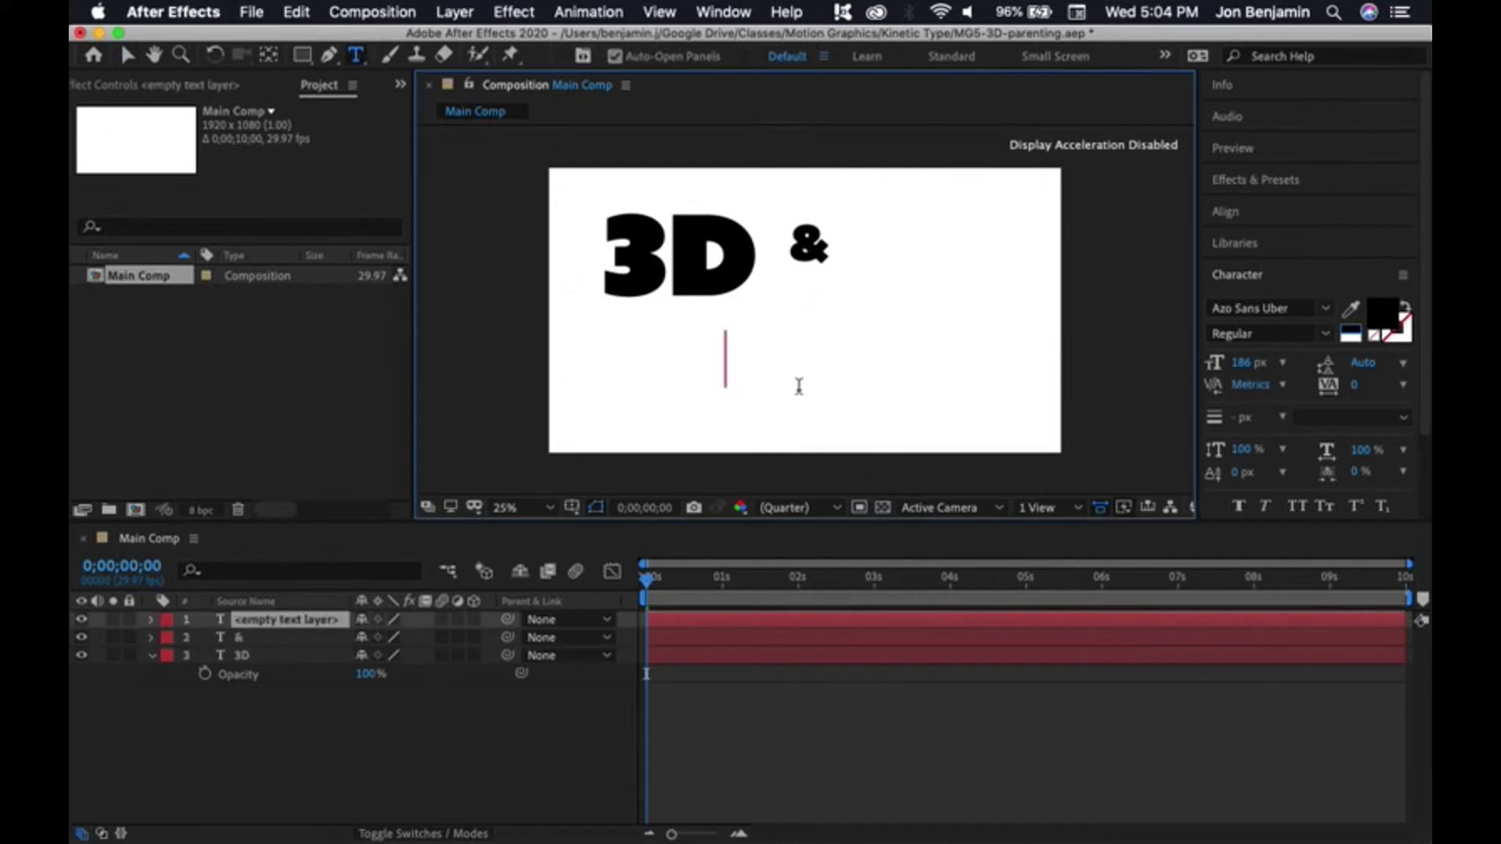
pyautogui.write('p')
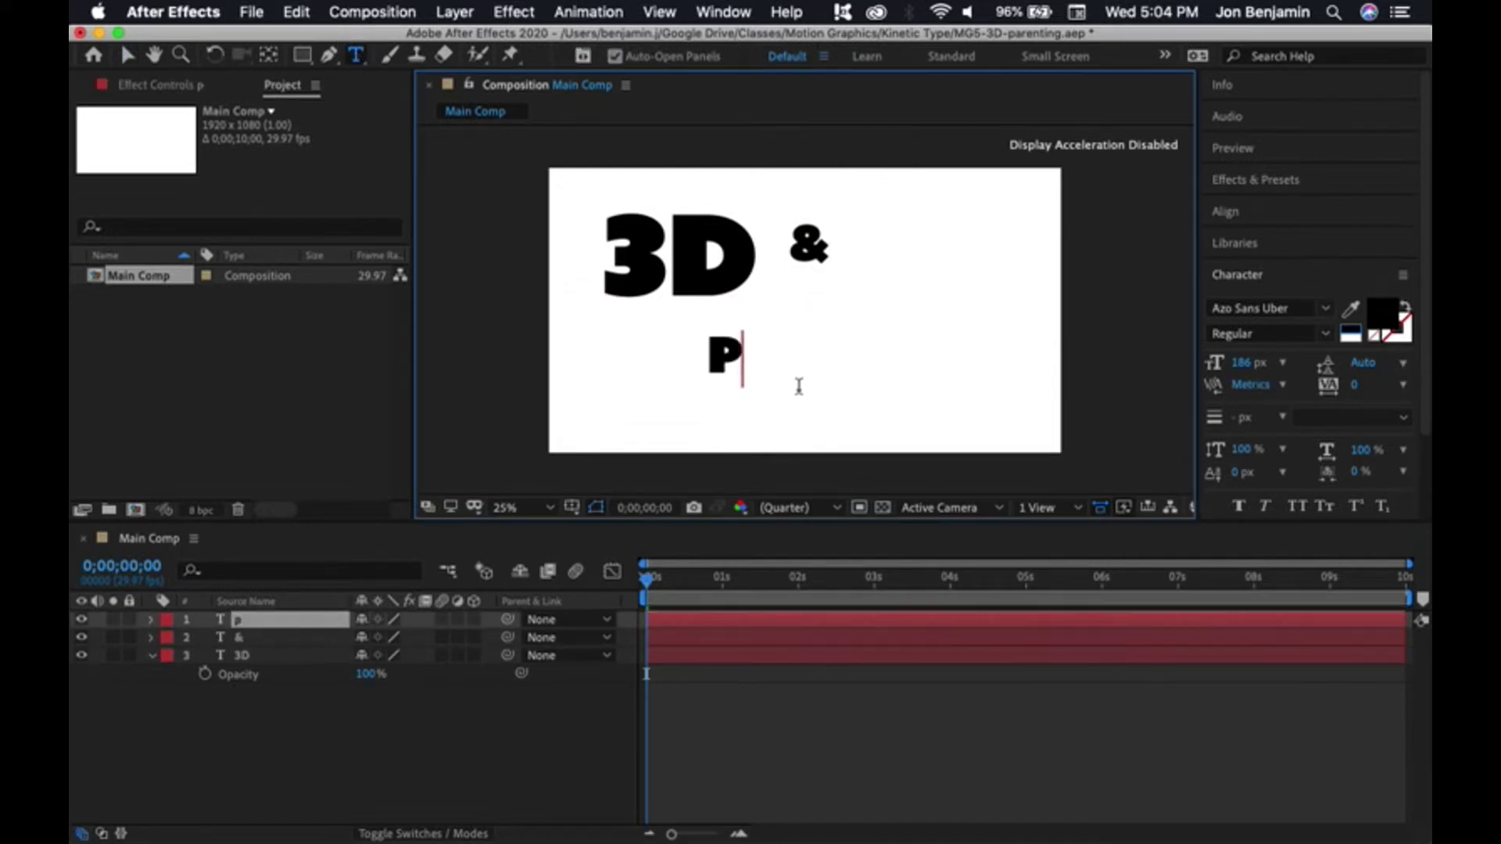
pyautogui.write('arenting')
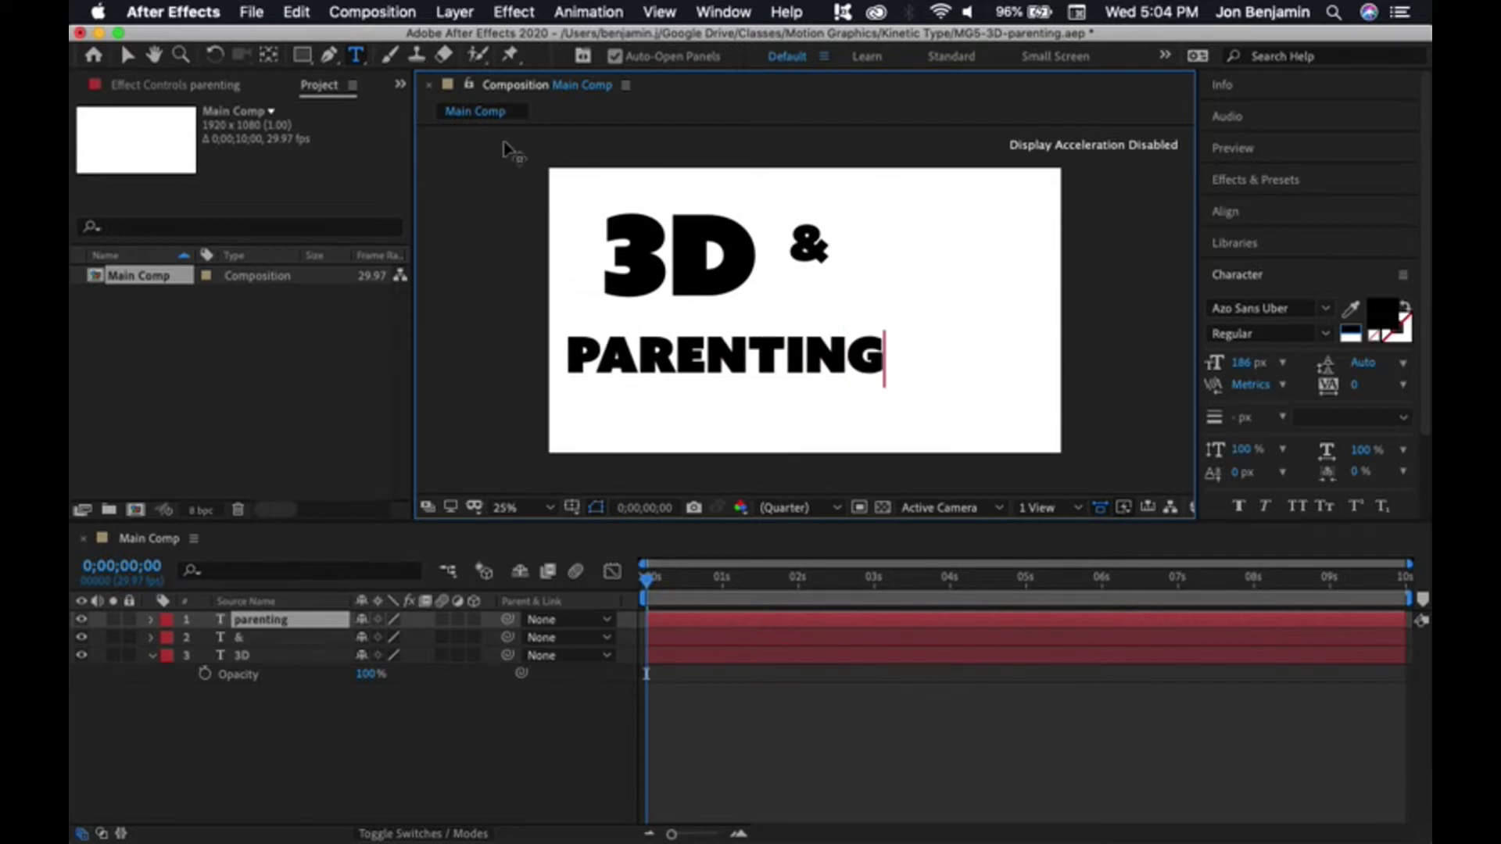
# Arrange the three texts as a compact title, with PARENTING left-aligned under 3D and the & beside the D's lower part
pyautogui.click(126, 55)
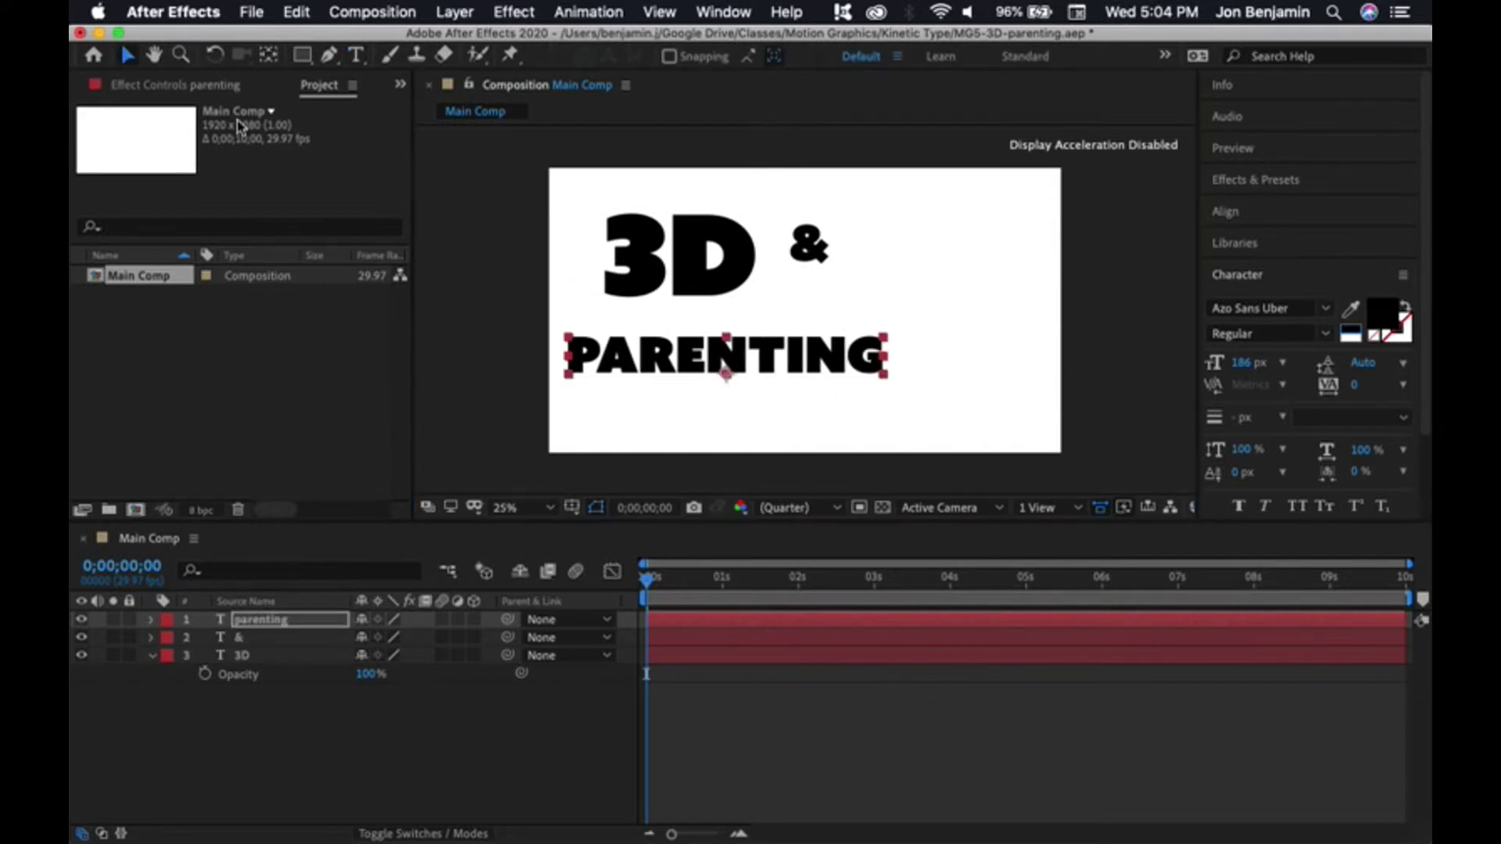
pyautogui.moveTo(797, 373); pyautogui.dragTo(879, 361)
pyautogui.moveTo(809, 246)
pyautogui.mouseDown()
pyautogui.moveTo(796, 278)
pyautogui.moveTo(813, 258)
pyautogui.mouseUp()
pyautogui.moveTo(752, 269); pyautogui.dragTo(777, 277)
pyautogui.click(818, 277)
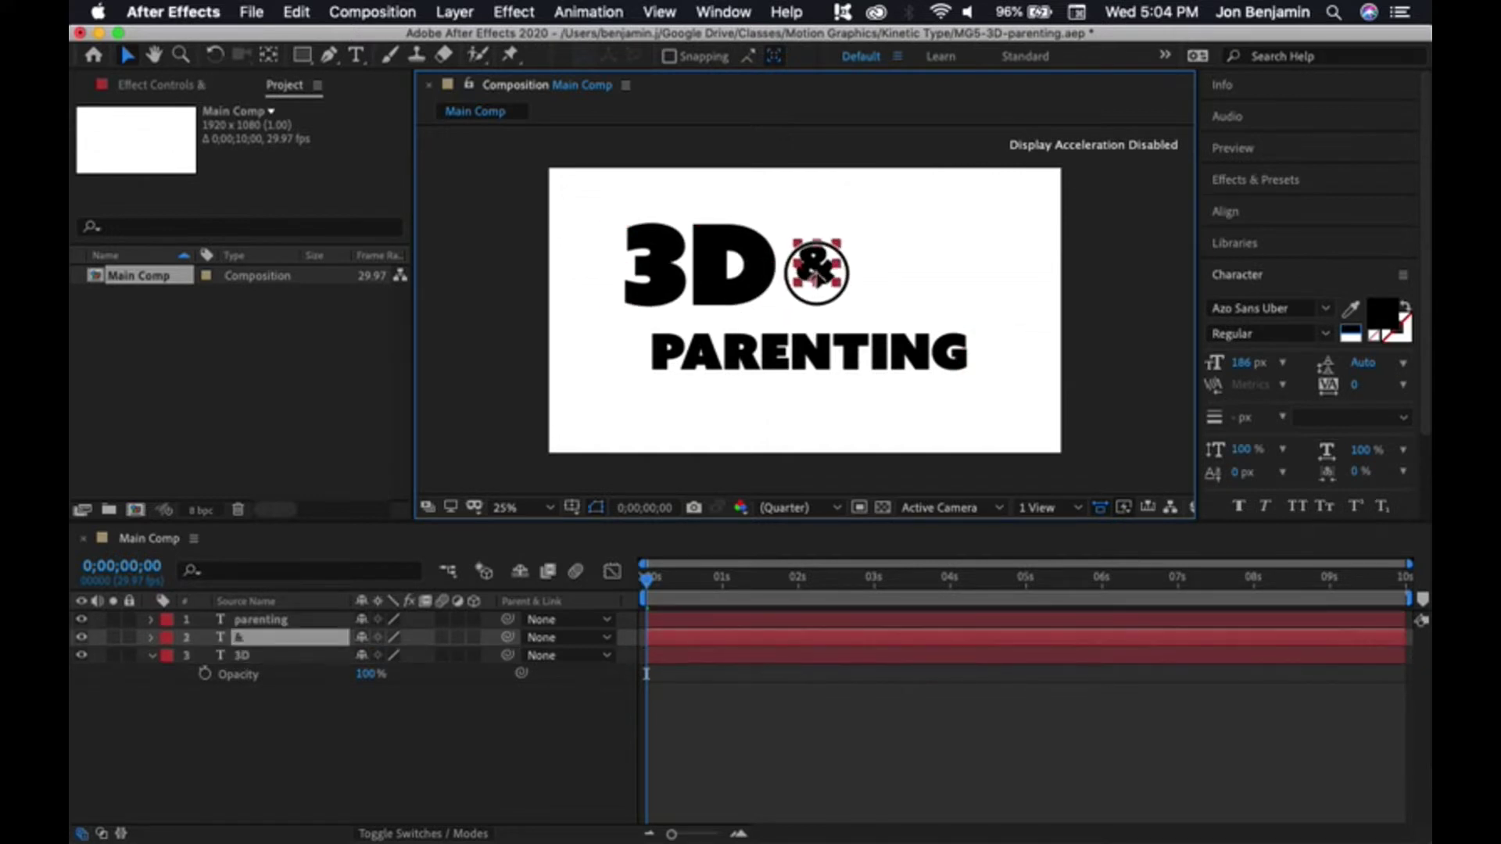
pyautogui.click(821, 356)
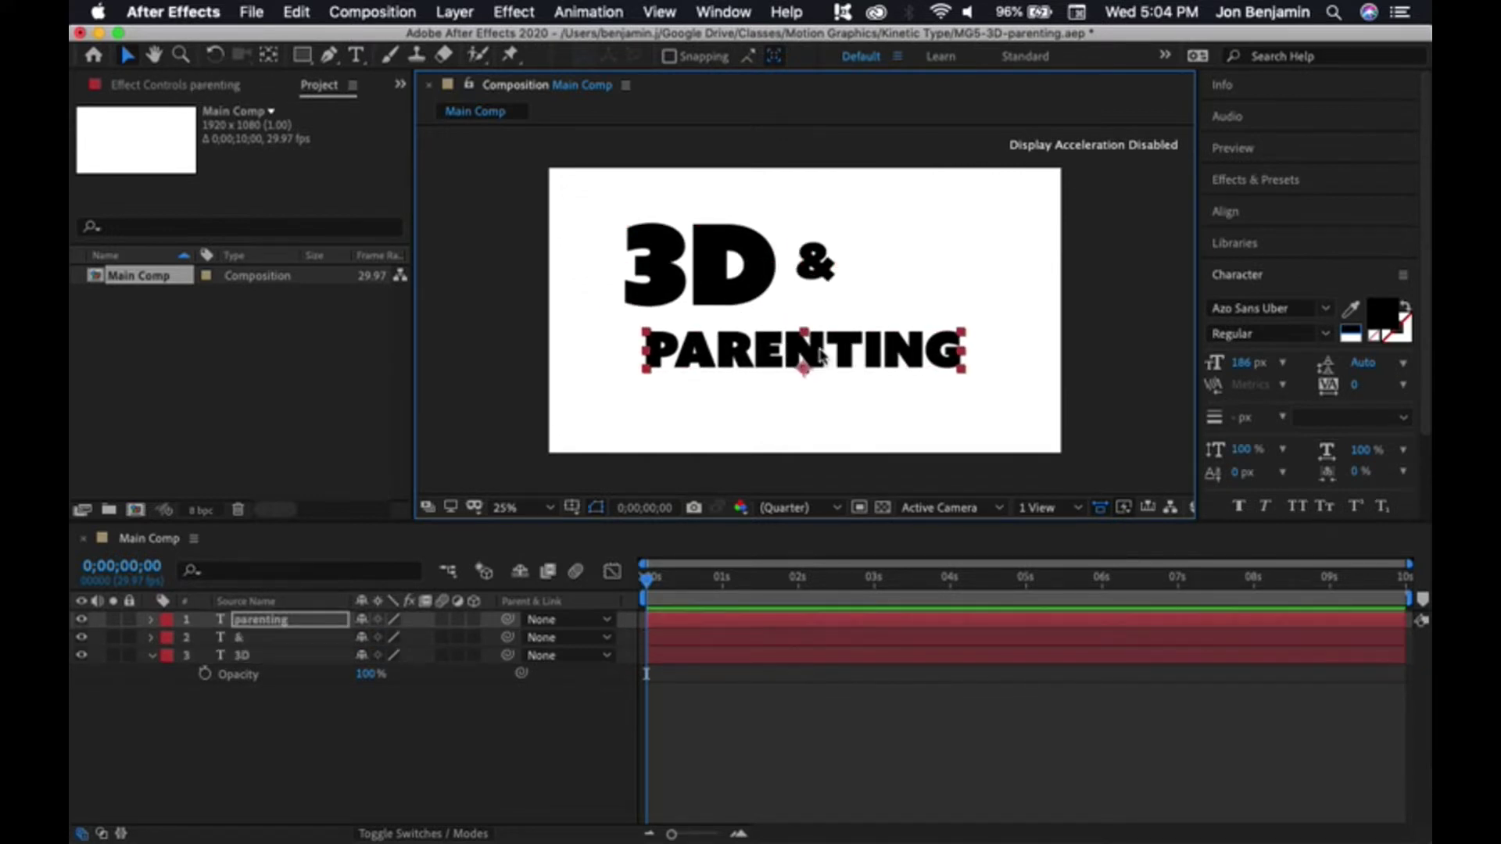
pyautogui.click(152, 656)
pyautogui.moveTo(844, 354)
pyautogui.mouseDown()
pyautogui.moveTo(797, 344)
pyautogui.moveTo(804, 358)
pyautogui.moveTo(827, 342)
pyautogui.mouseUp()
pyautogui.moveTo(816, 266); pyautogui.dragTo(816, 283)
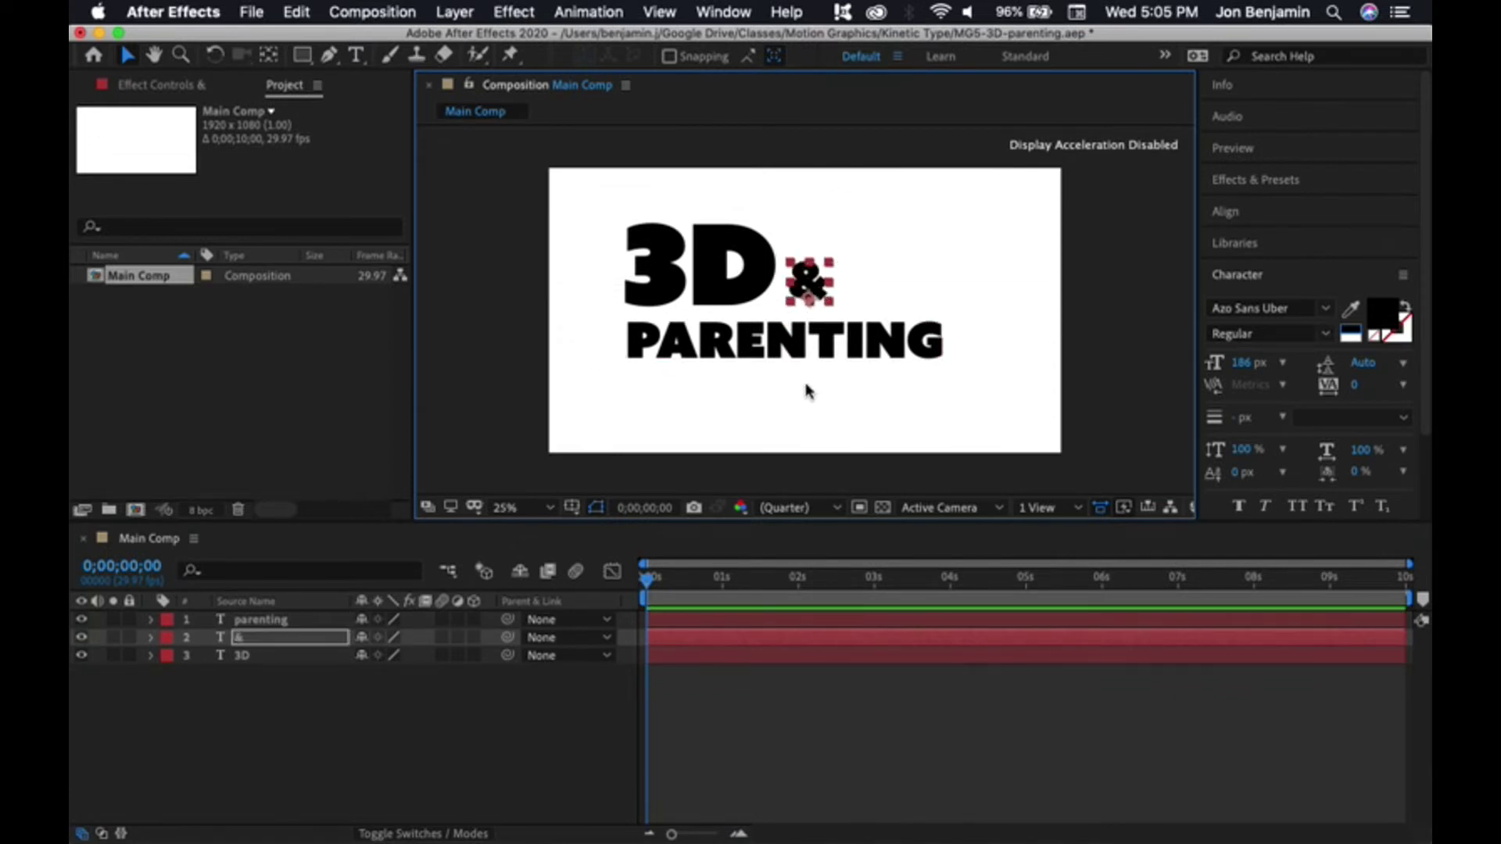
pyautogui.click(831, 380)
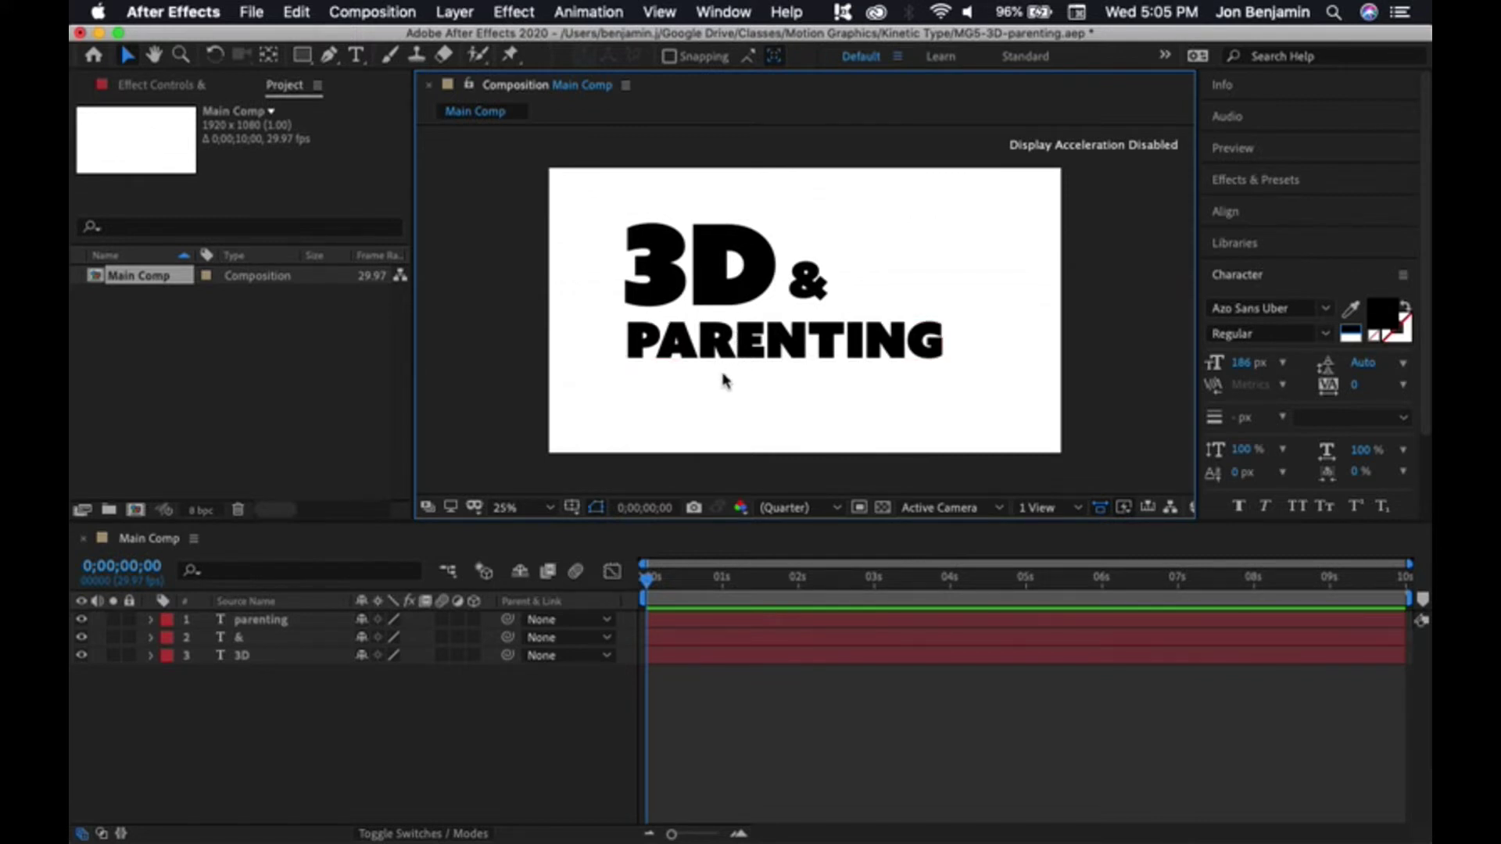
# Add a null object layer and reorder the text layers beneath it as 3D, &, parenting
pyautogui.click(463, 17)
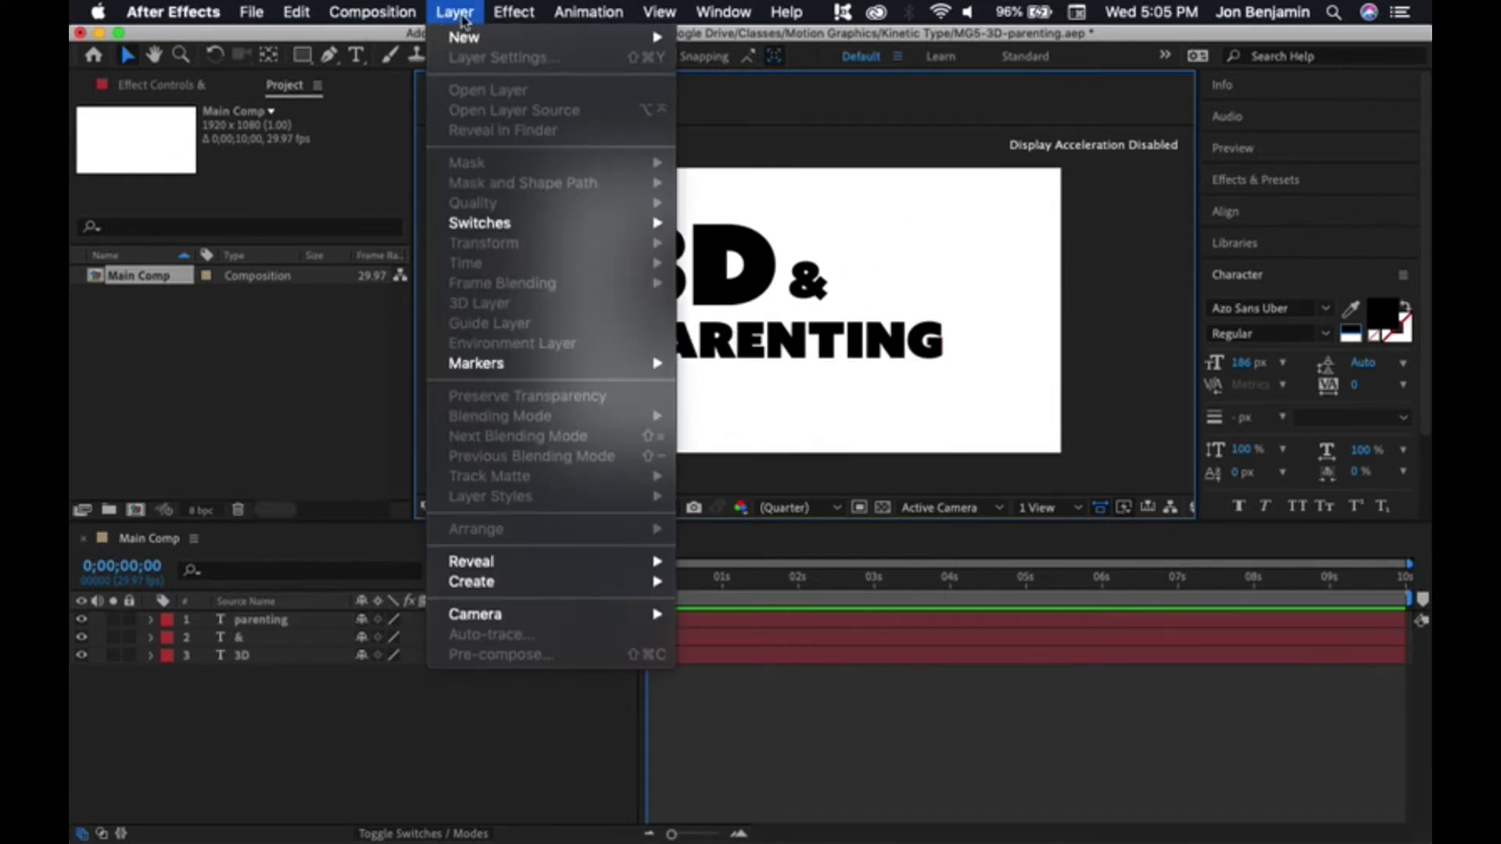
pyautogui.moveTo(609, 39)
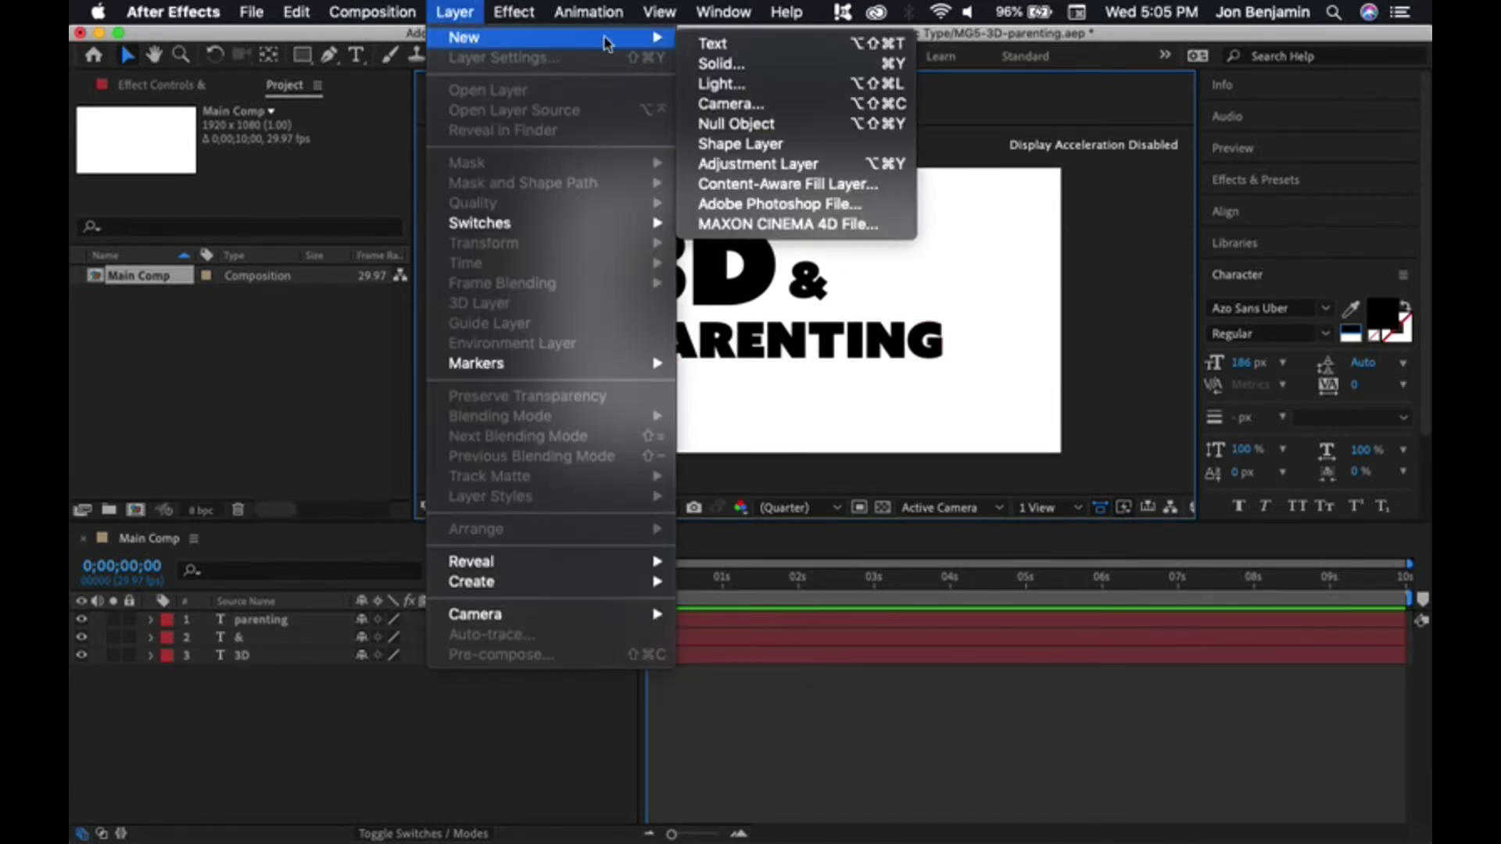
pyautogui.click(718, 124)
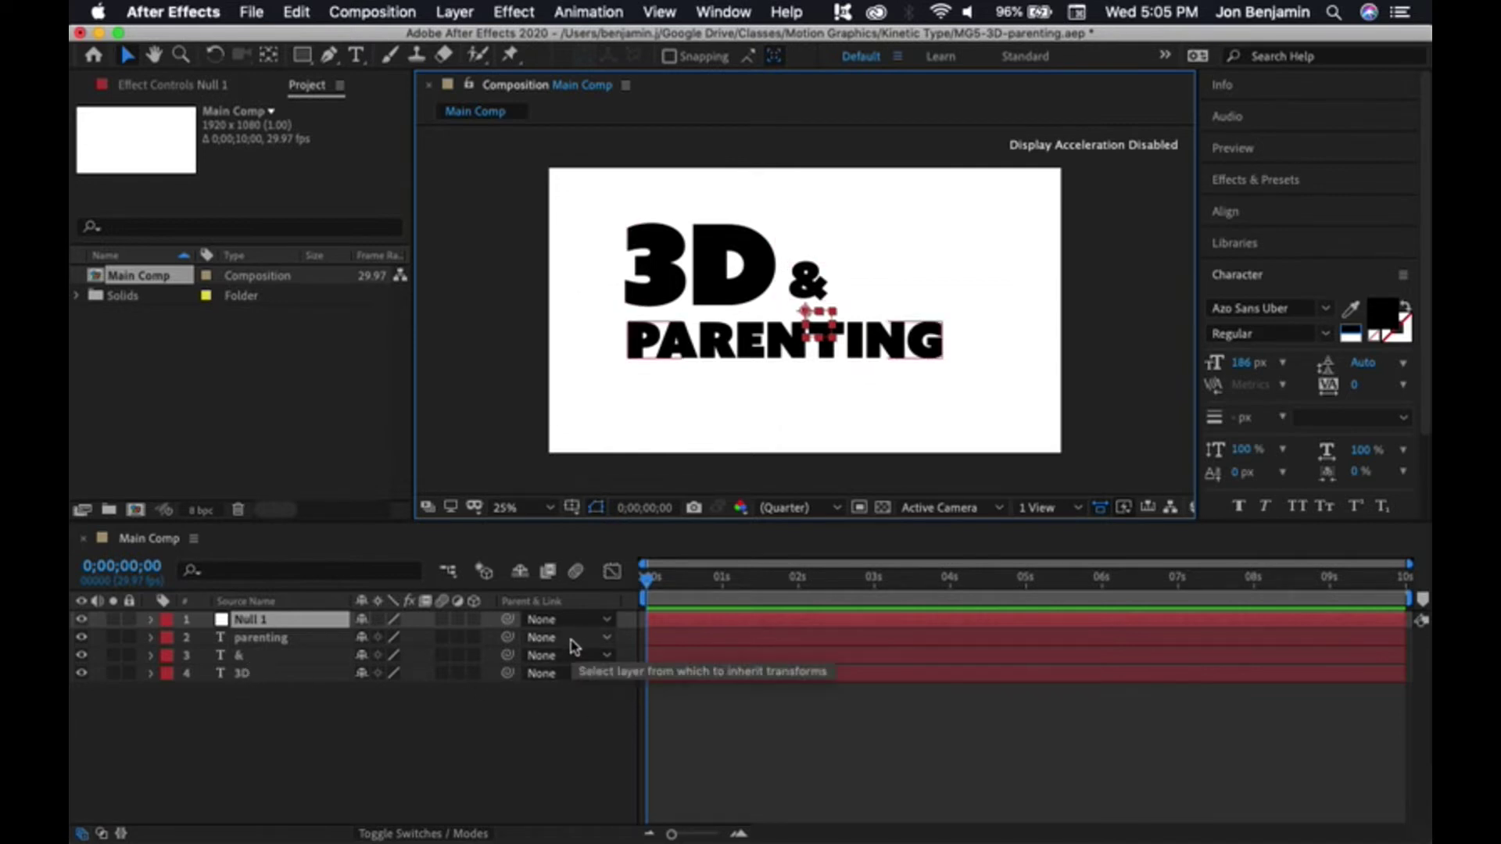
pyautogui.moveTo(258, 674)
pyautogui.mouseDown()
pyautogui.moveTo(275, 663)
pyautogui.moveTo(268, 637)
pyautogui.moveTo(256, 672)
pyautogui.moveTo(264, 656)
pyautogui.mouseUp()
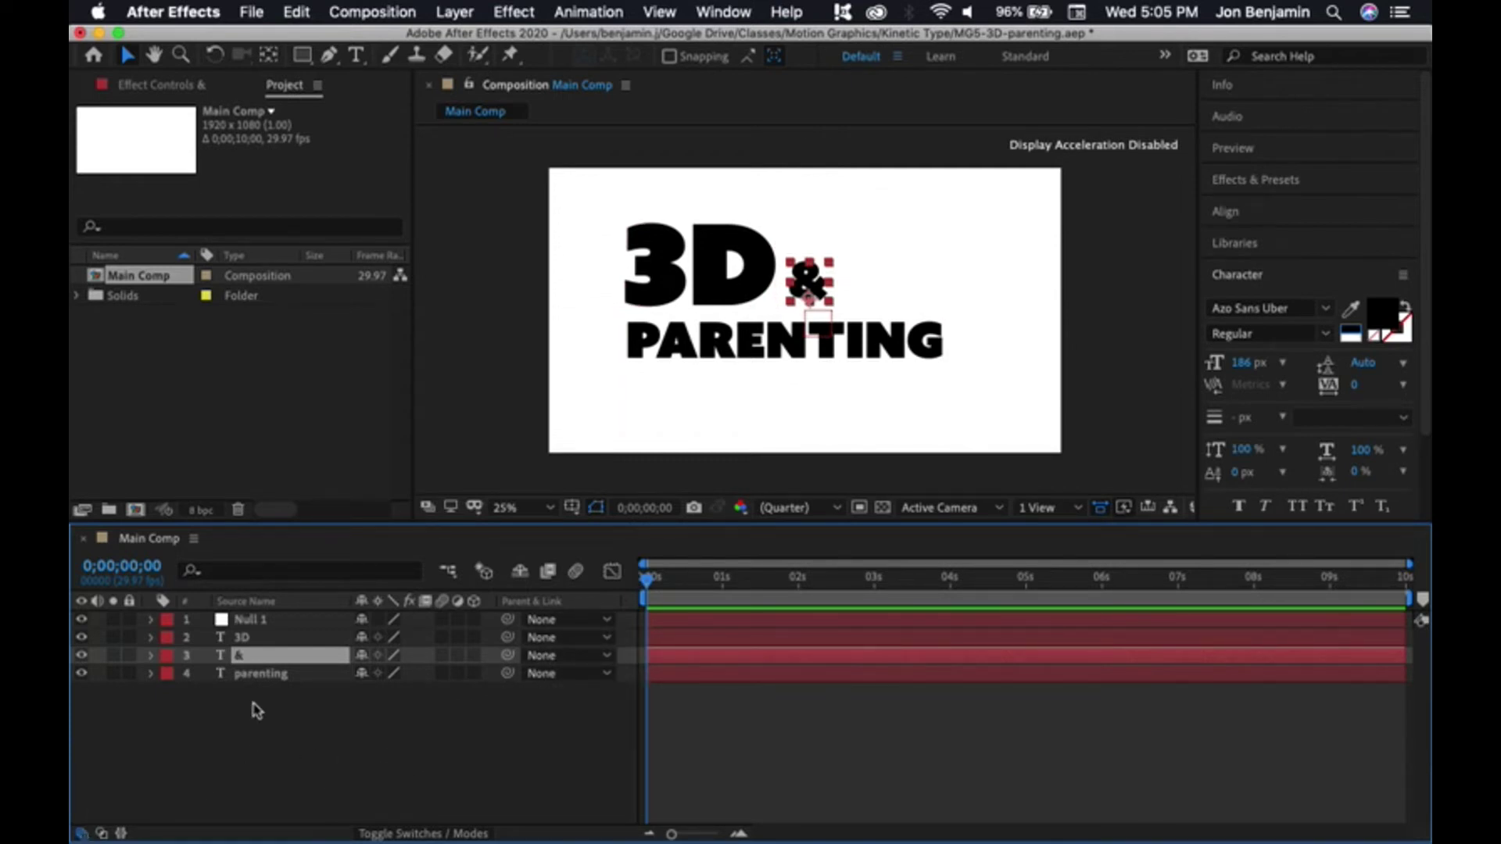
# Hide the Parent & Link column in the timeline
pyautogui.rightClick(294, 605)
pyautogui.moveTo(316, 667)
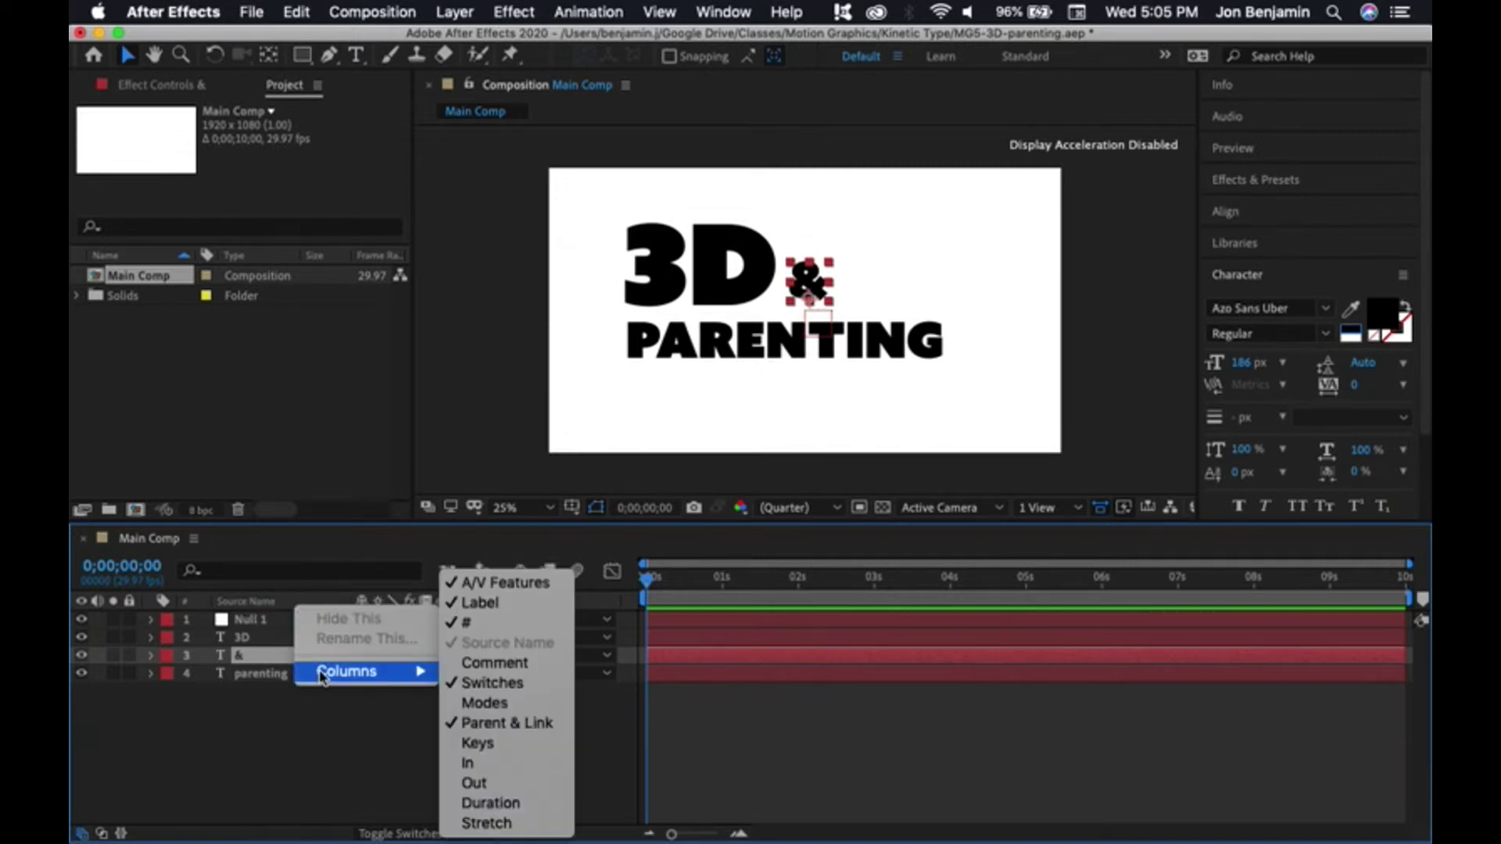
pyautogui.click(522, 723)
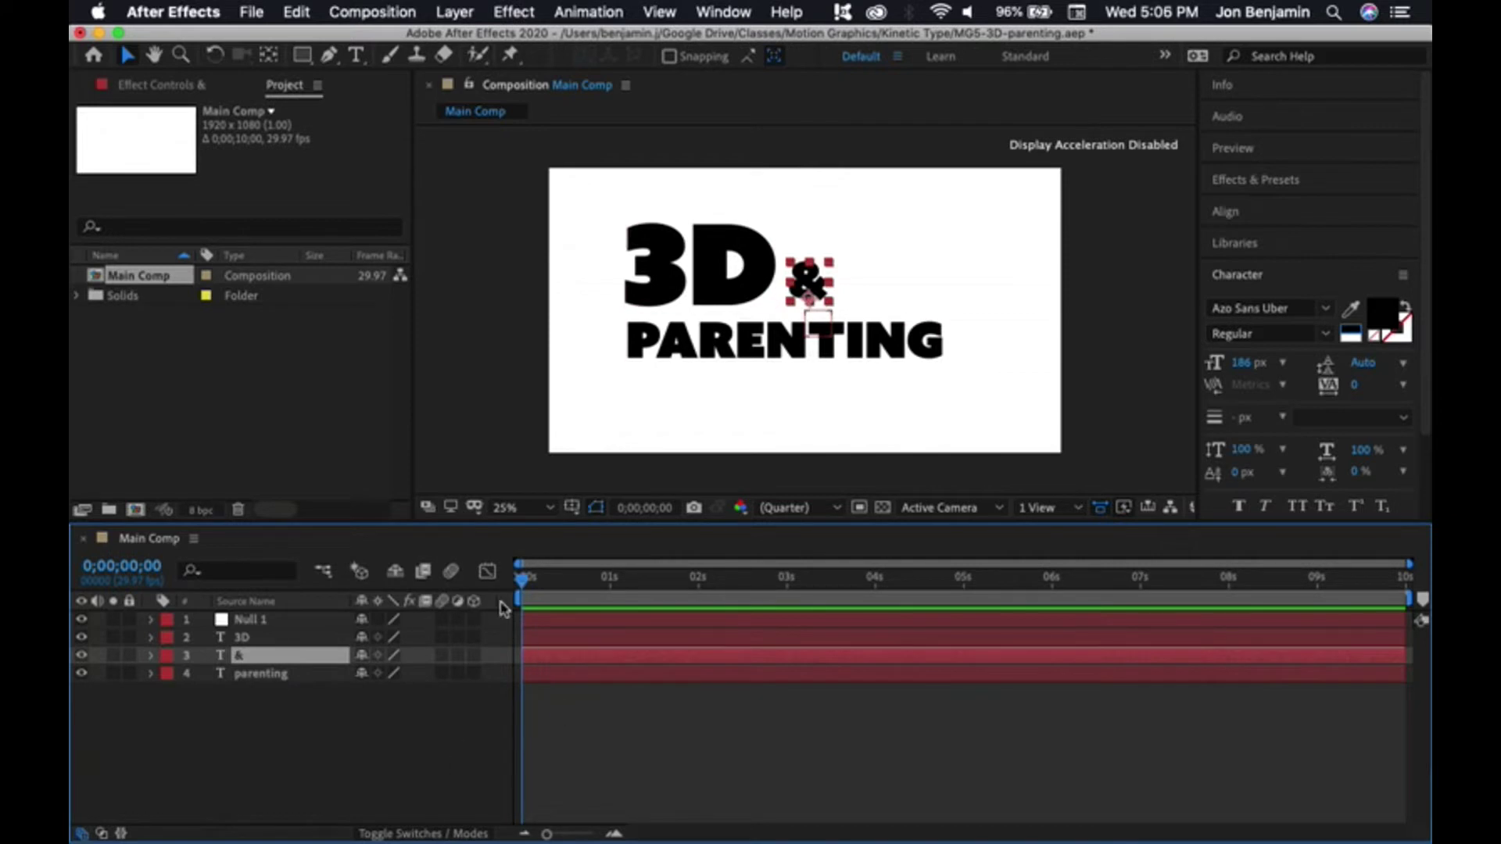
# Show the Parent & Link column in the timeline again and deselect the & layer
pyautogui.rightClick(266, 603)
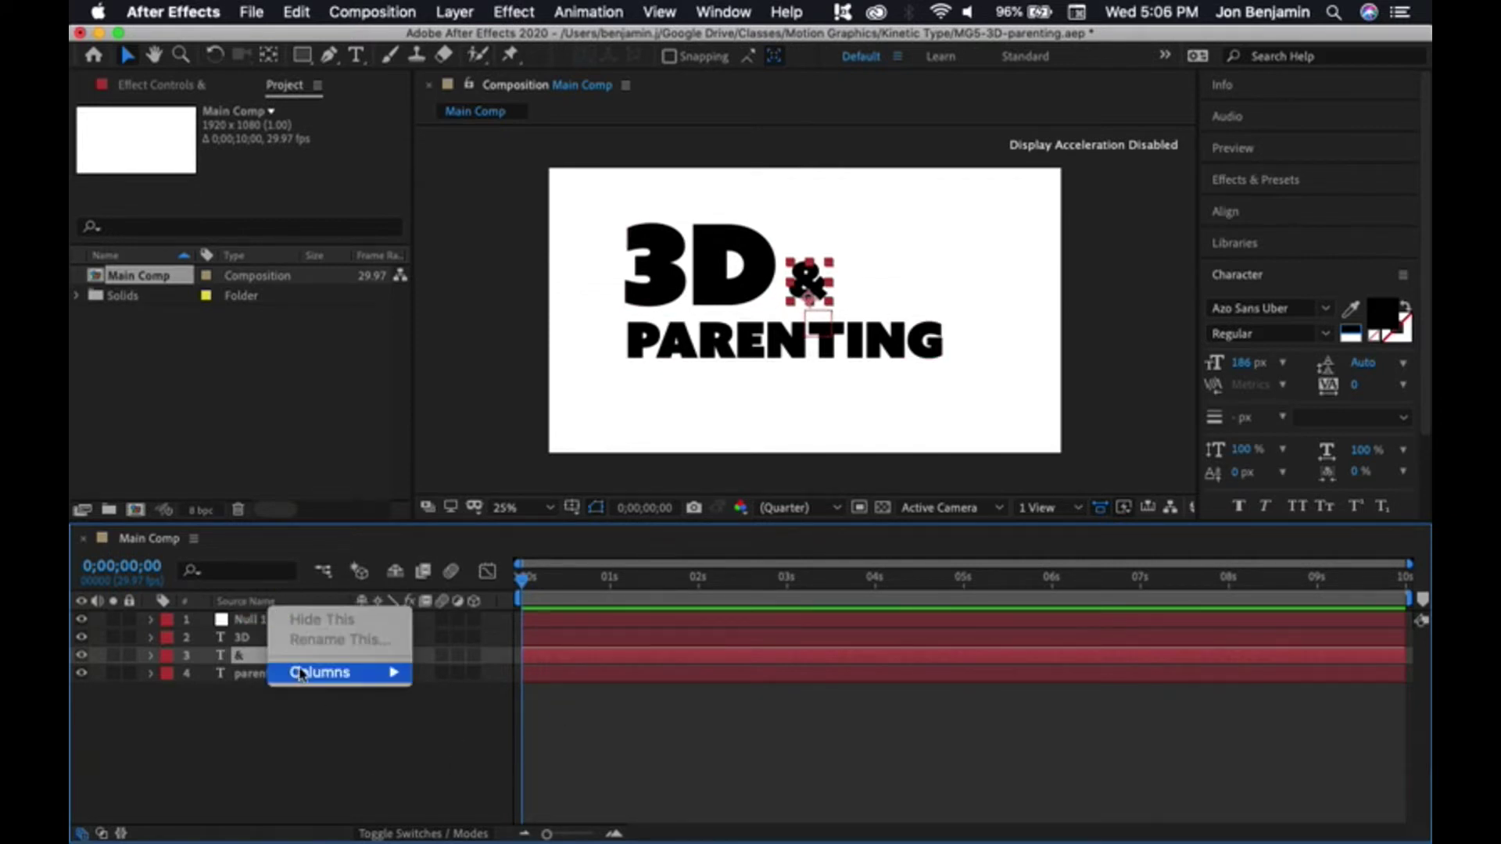
pyautogui.click(482, 731)
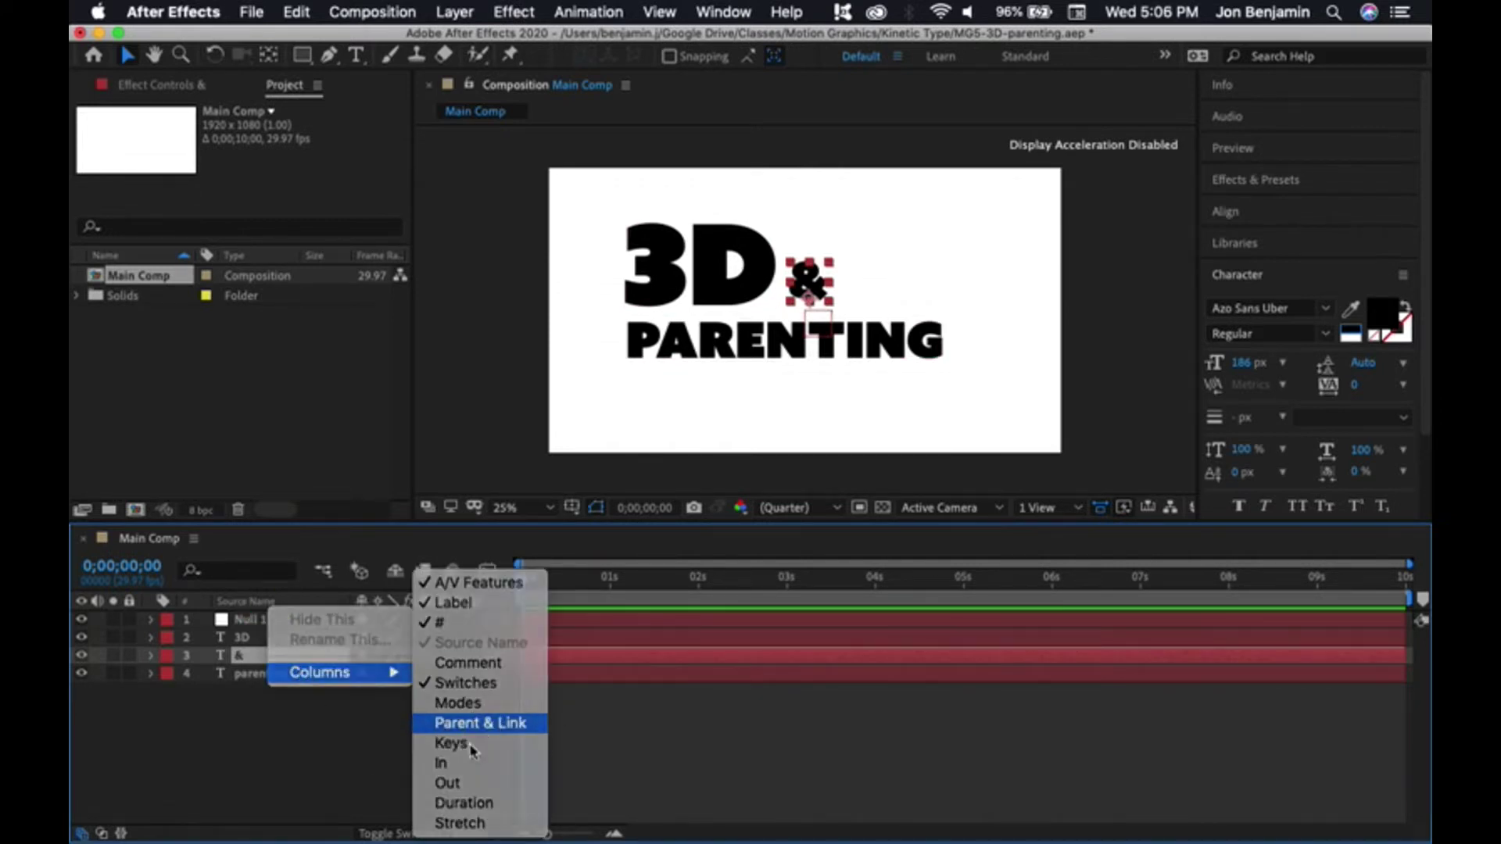
pyautogui.click(388, 778)
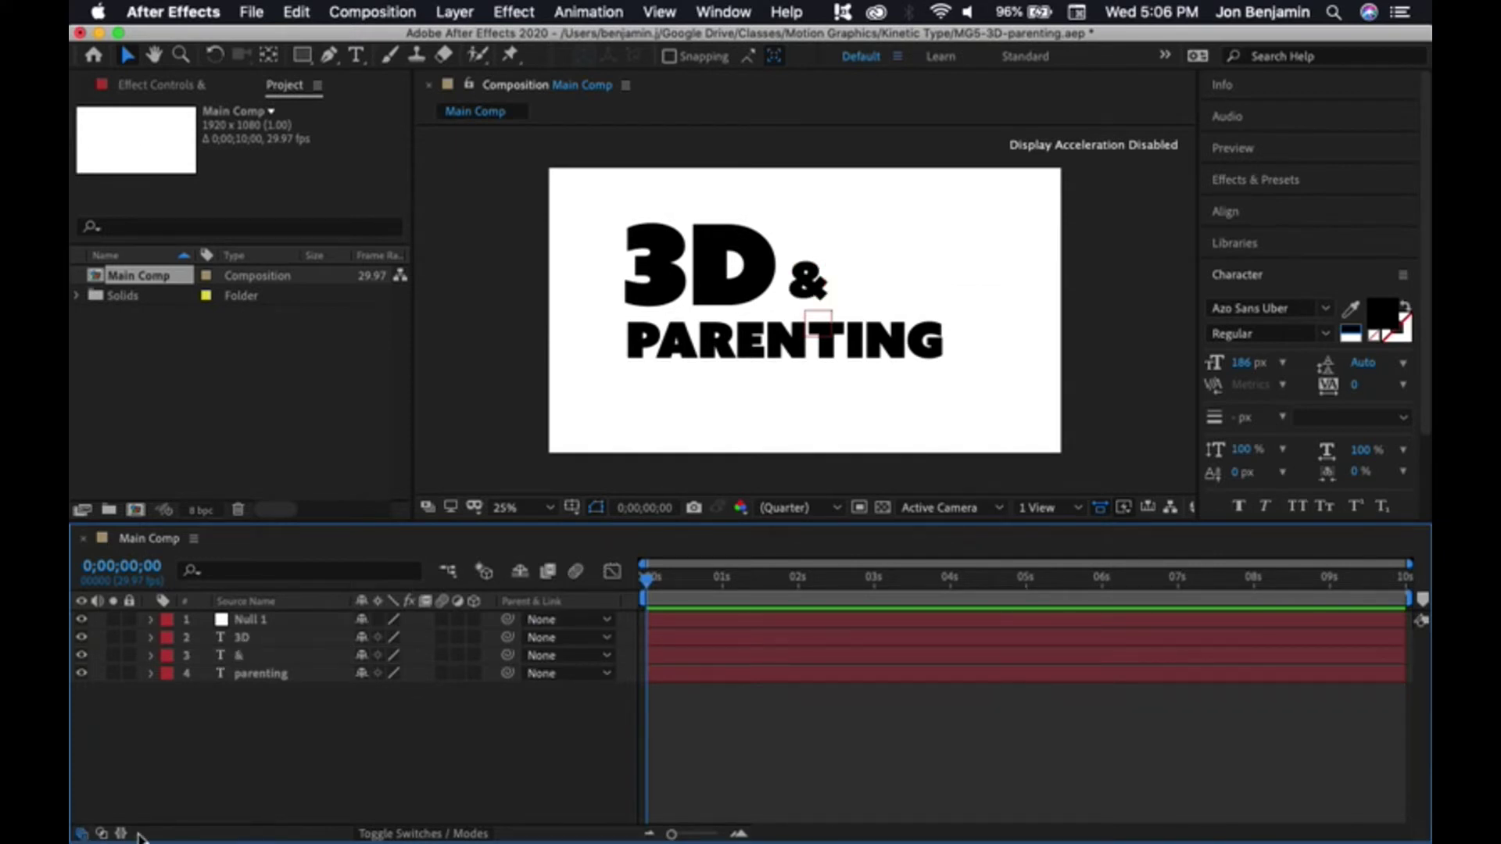
# Toggle the timeline's Modes, In/Out and Switches column groups on and off, leaving only the Switches group shown
pyautogui.click(101, 833)
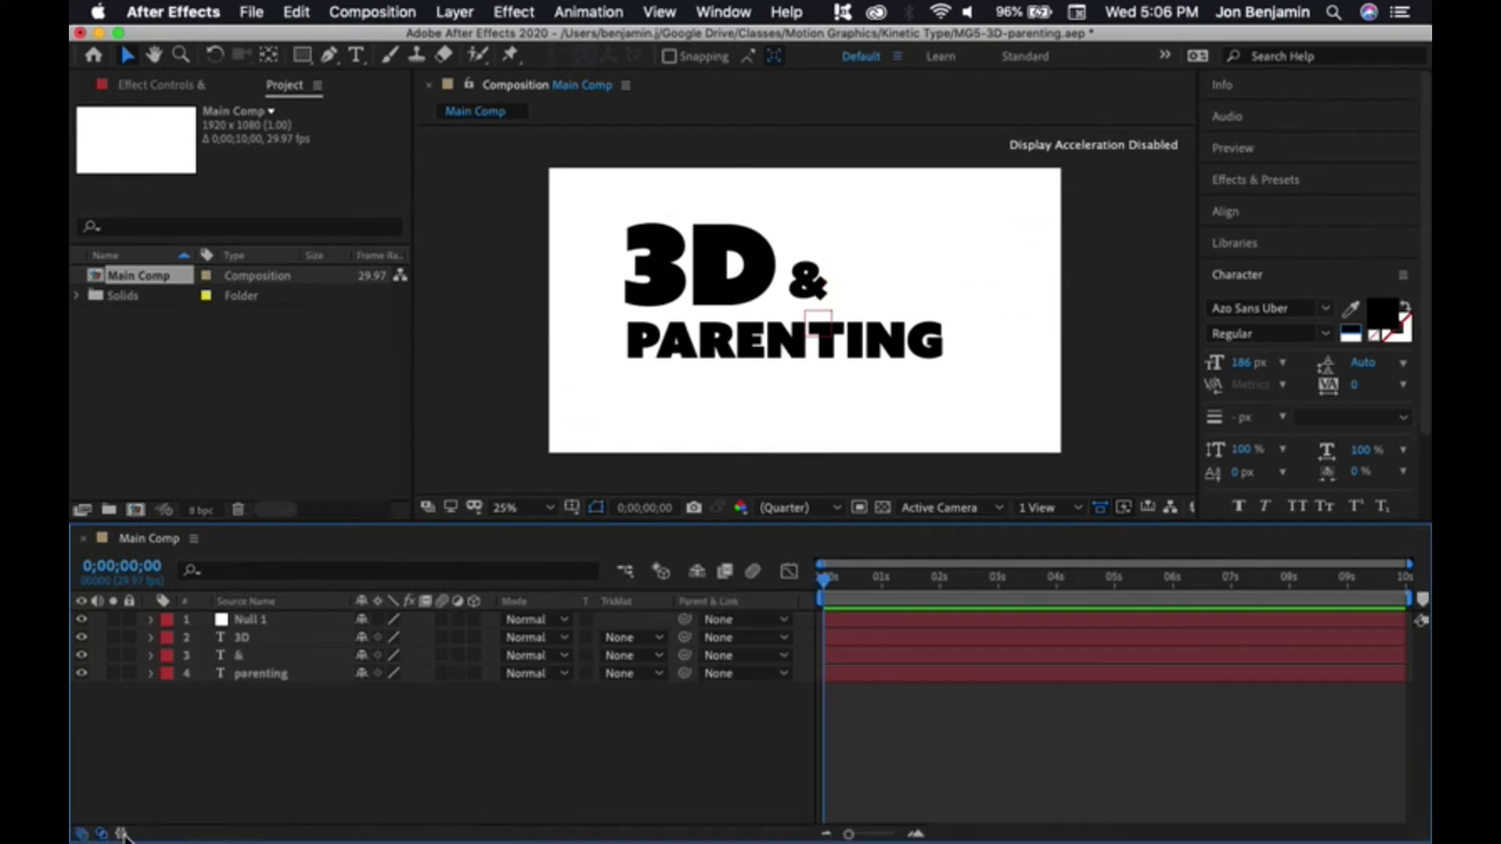
pyautogui.click(121, 833)
pyautogui.click(121, 834)
pyautogui.click(101, 833)
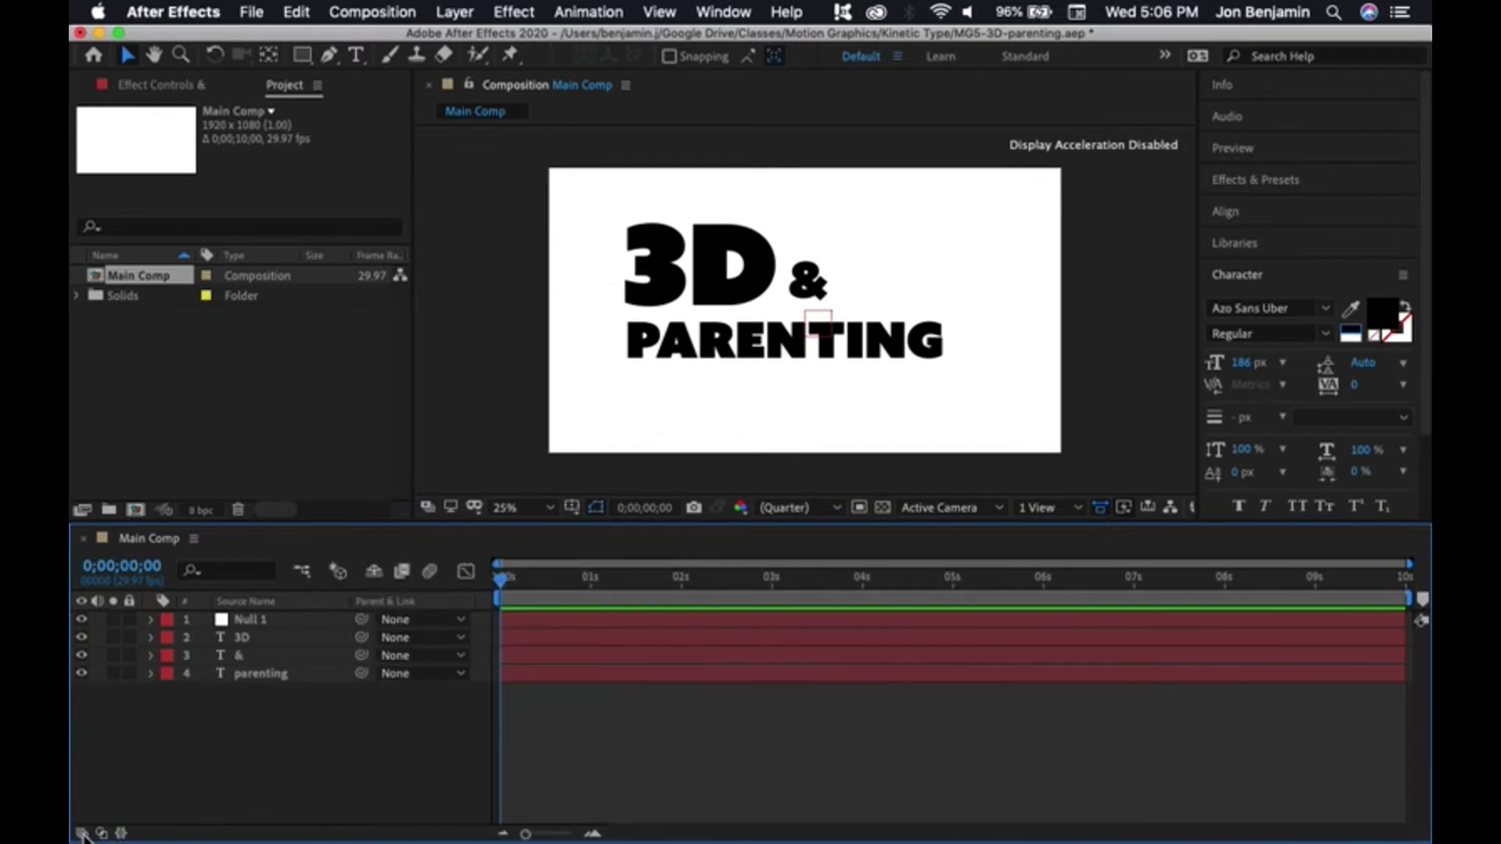
pyautogui.click(82, 834)
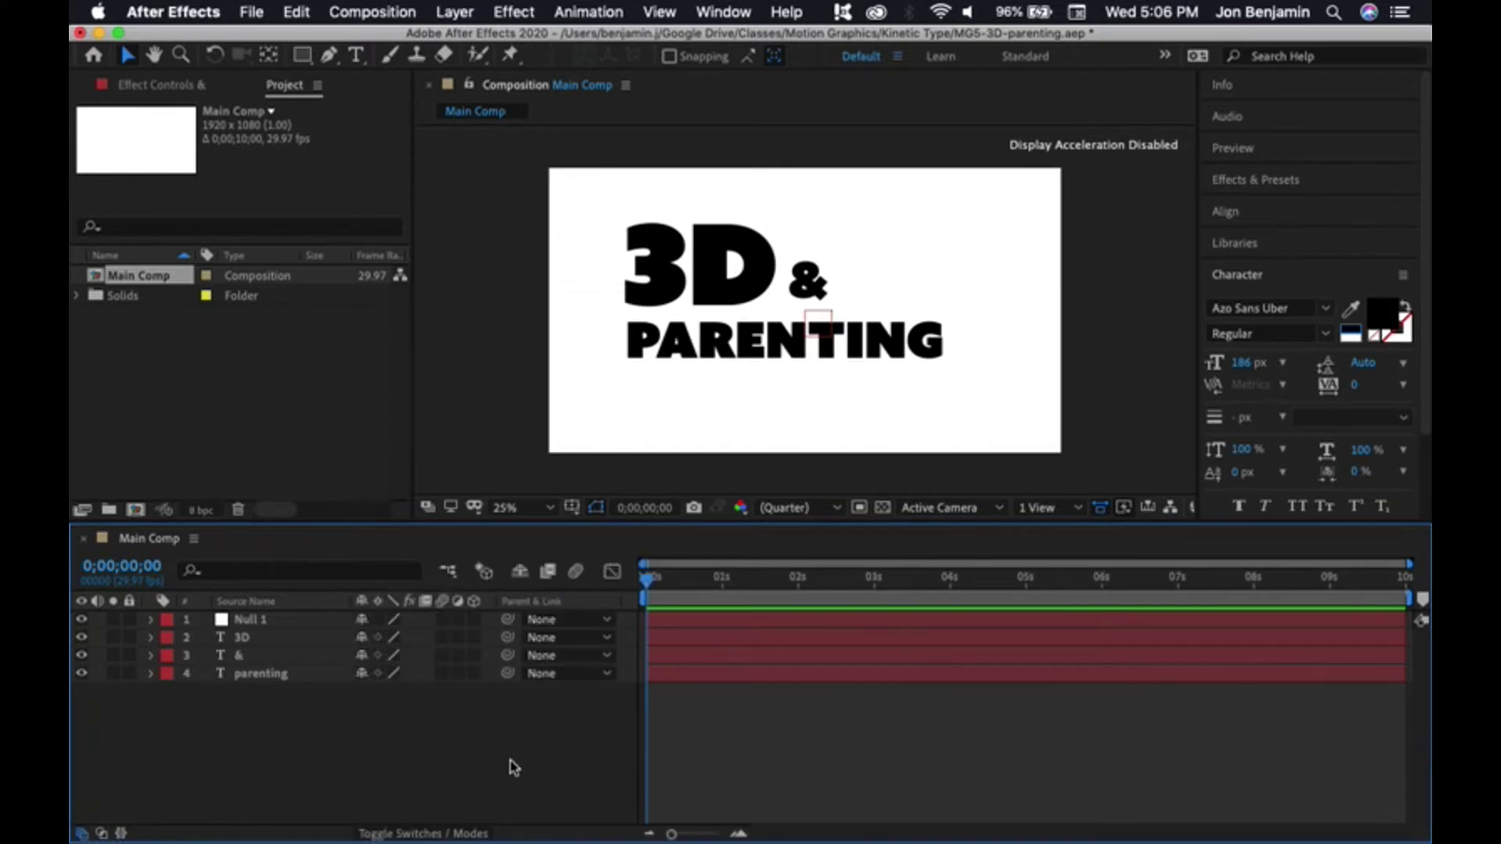
# Parent the 3D, & and parenting text layers to Null 1
pyautogui.click(601, 639)
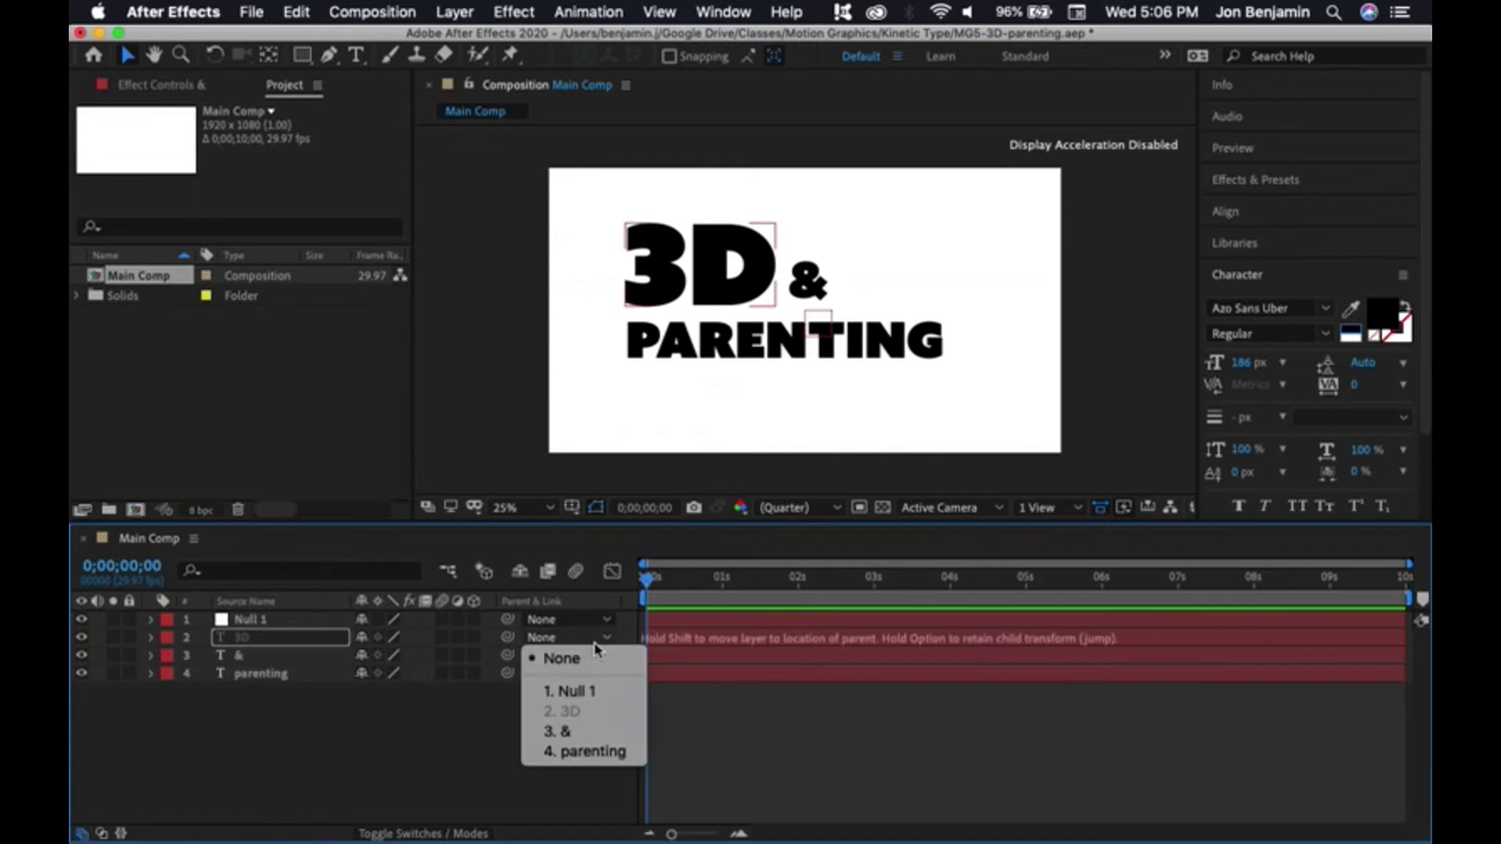
pyautogui.click(566, 688)
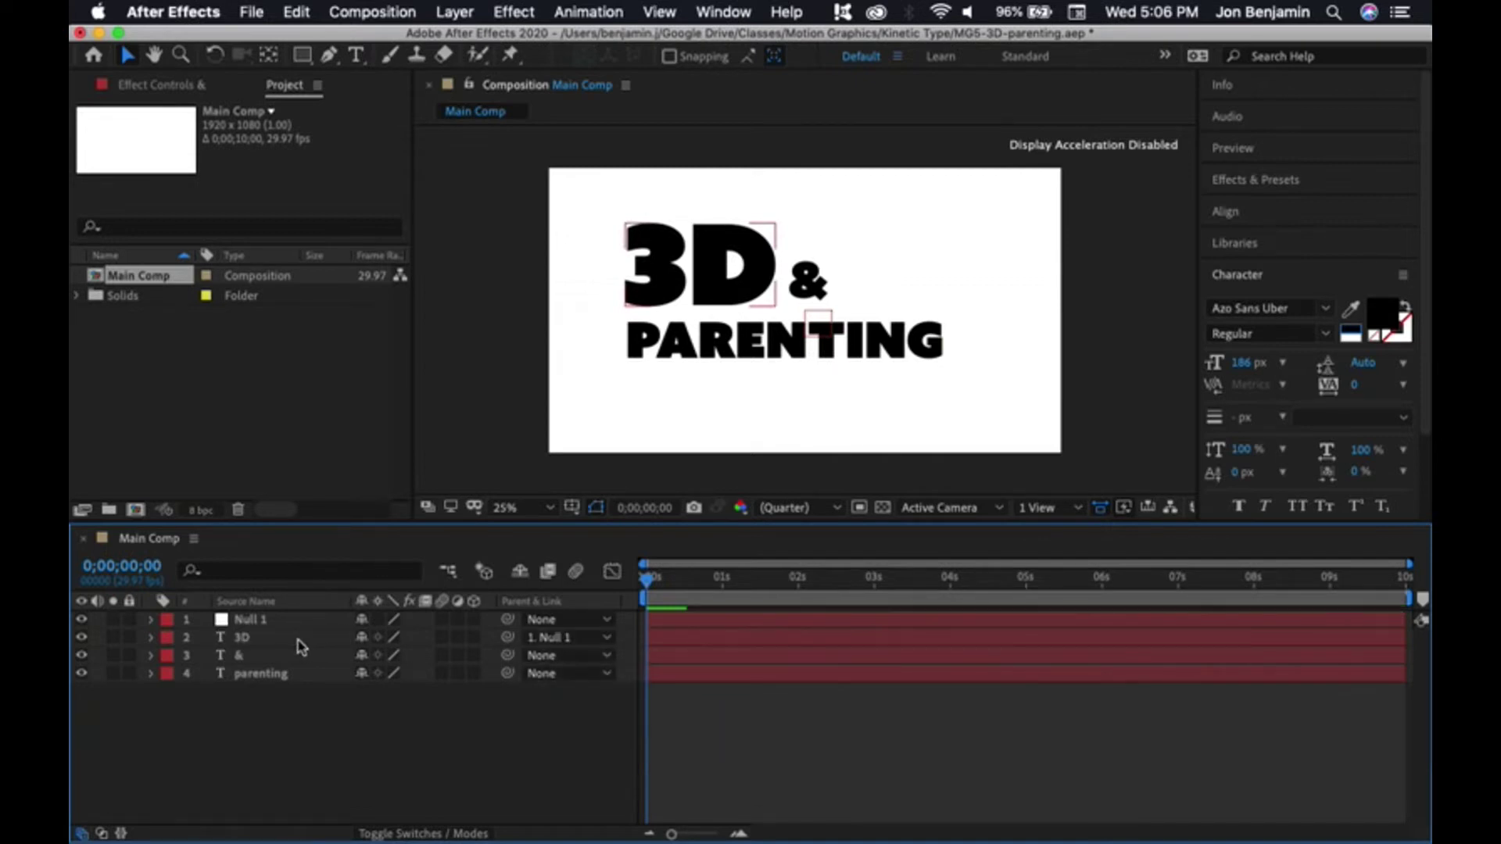
pyautogui.click(540, 655)
pyautogui.click(569, 709)
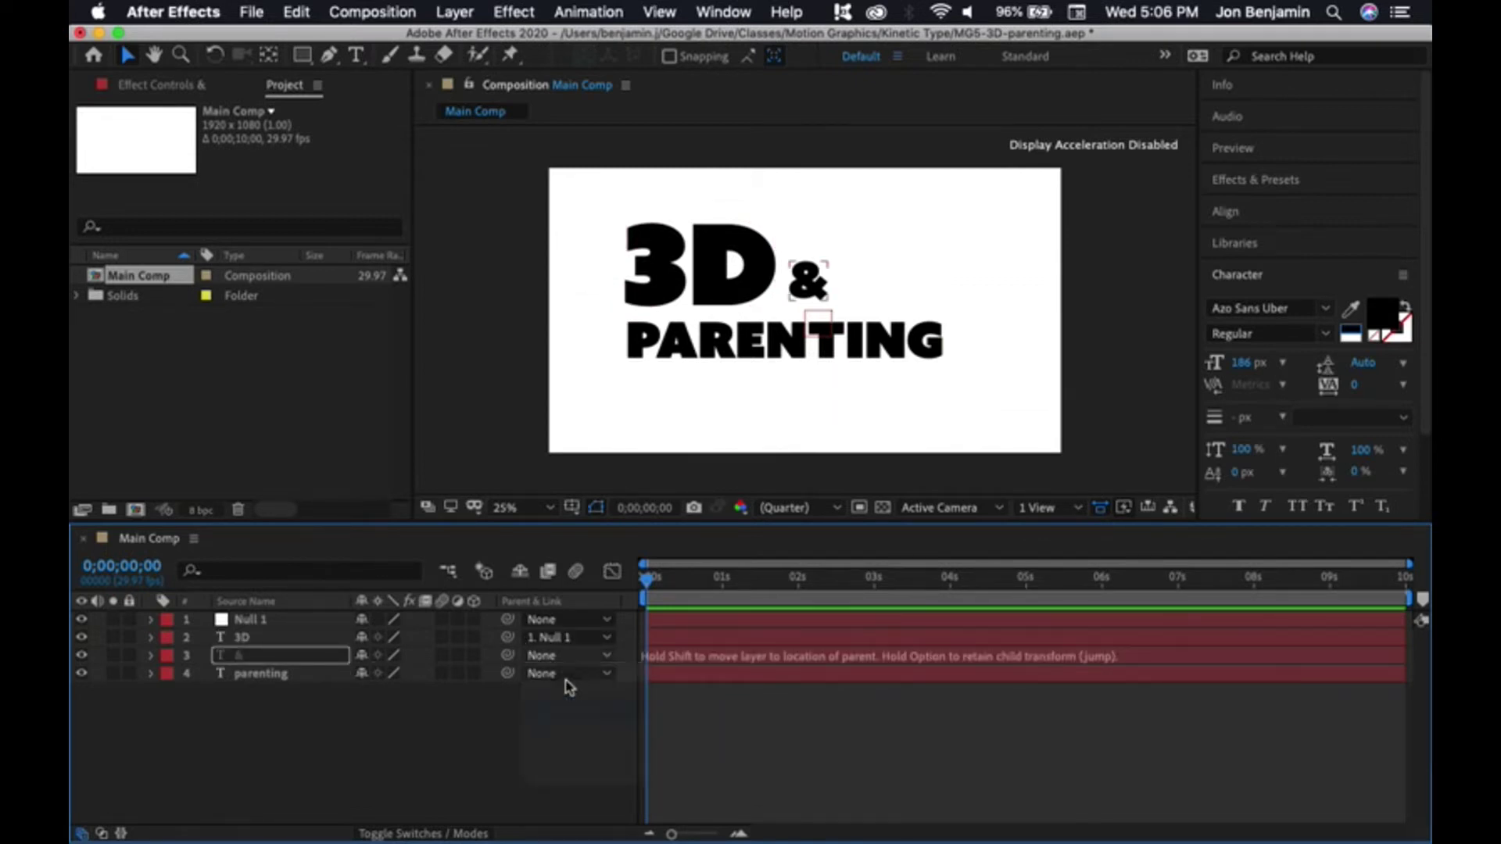
pyautogui.click(573, 675)
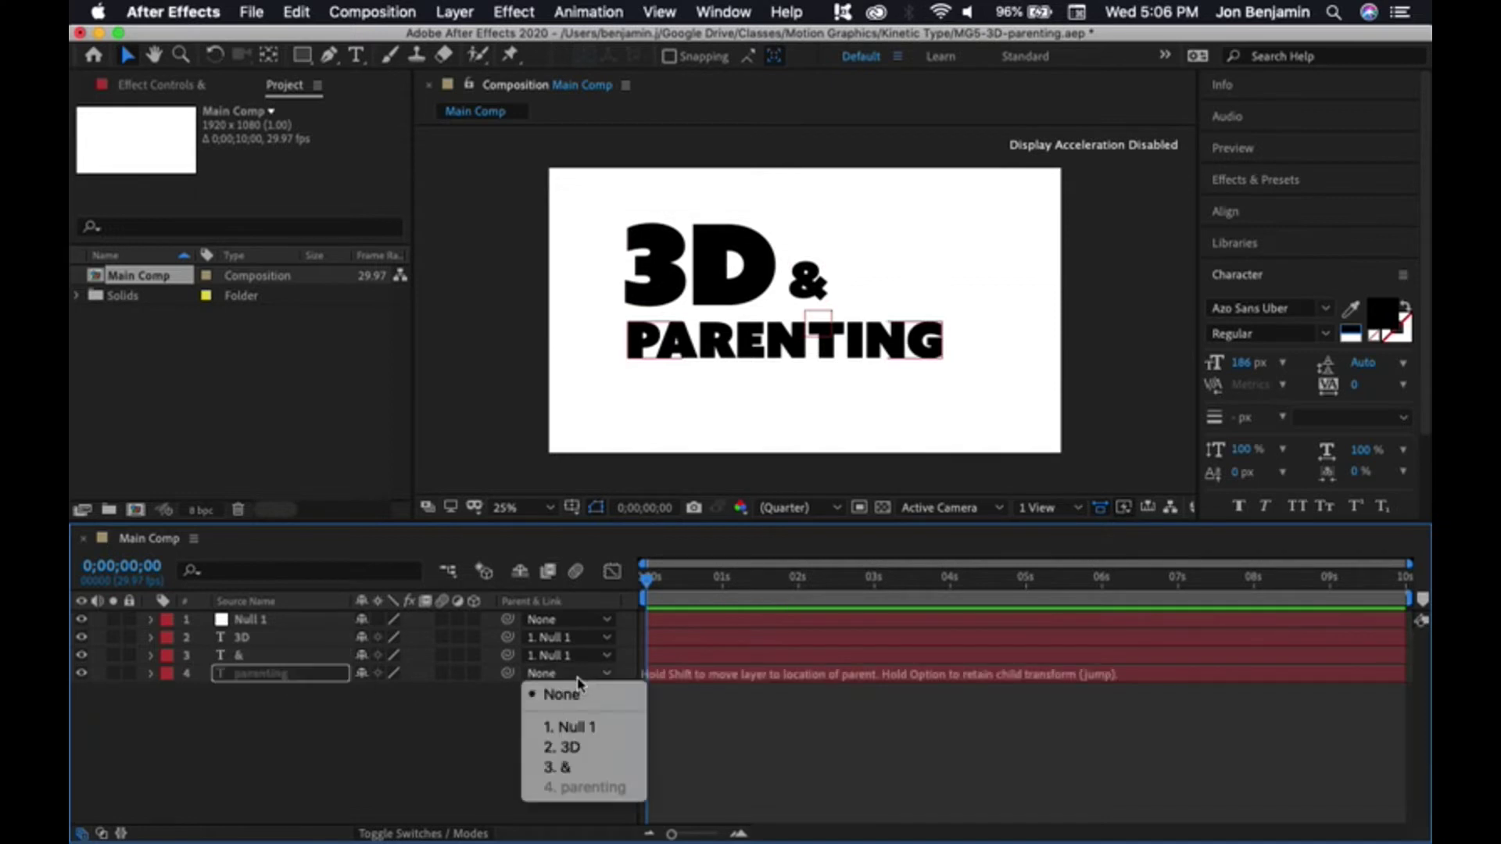
pyautogui.click(567, 724)
pyautogui.click(531, 656)
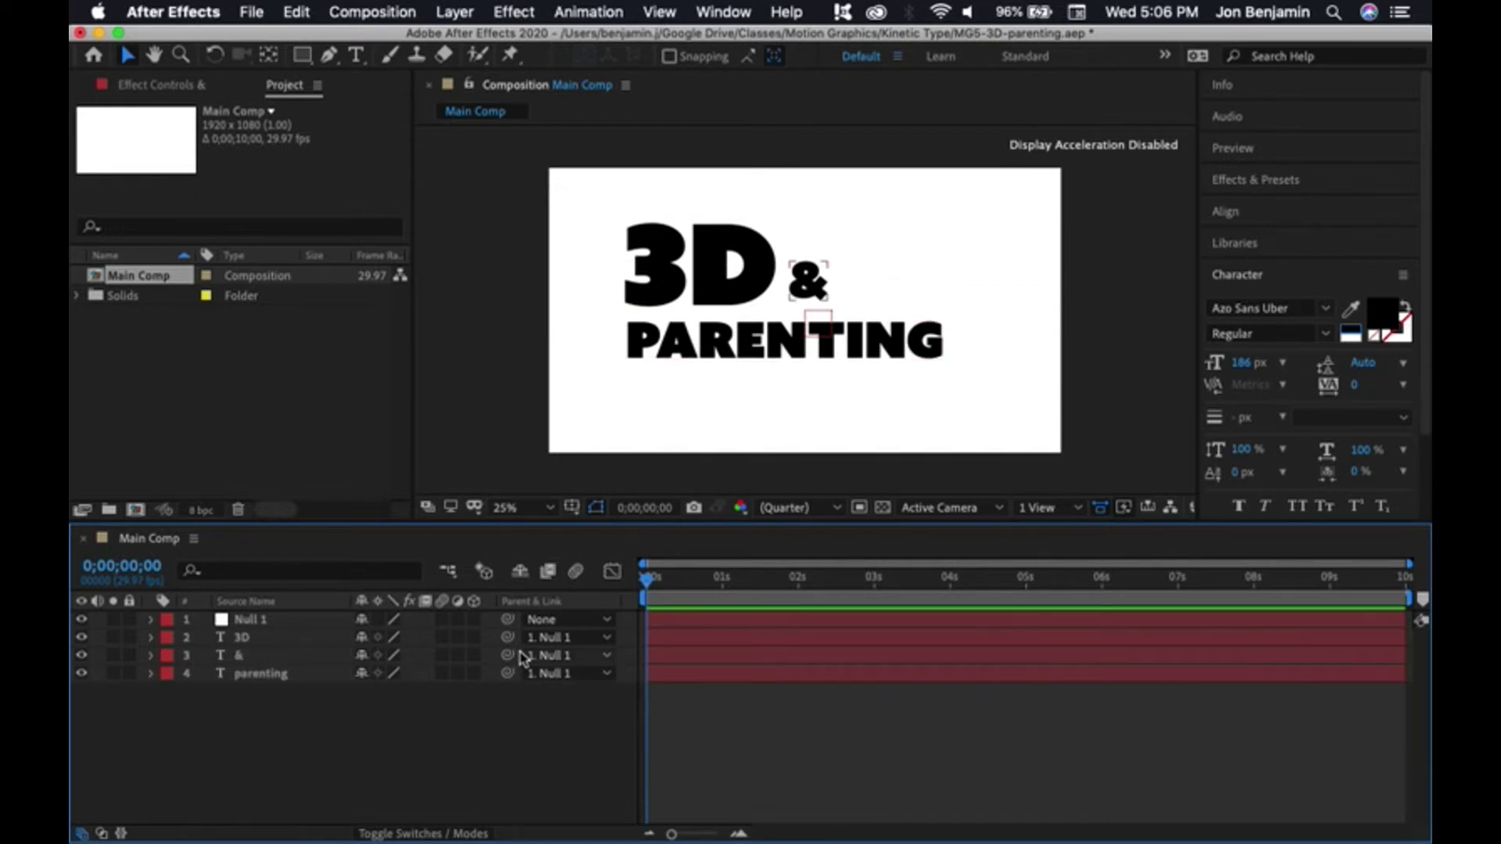
# Try out the null's vertical Position, leaving Null 1 at 960, 546, and collapse its properties
pyautogui.click(250, 619)
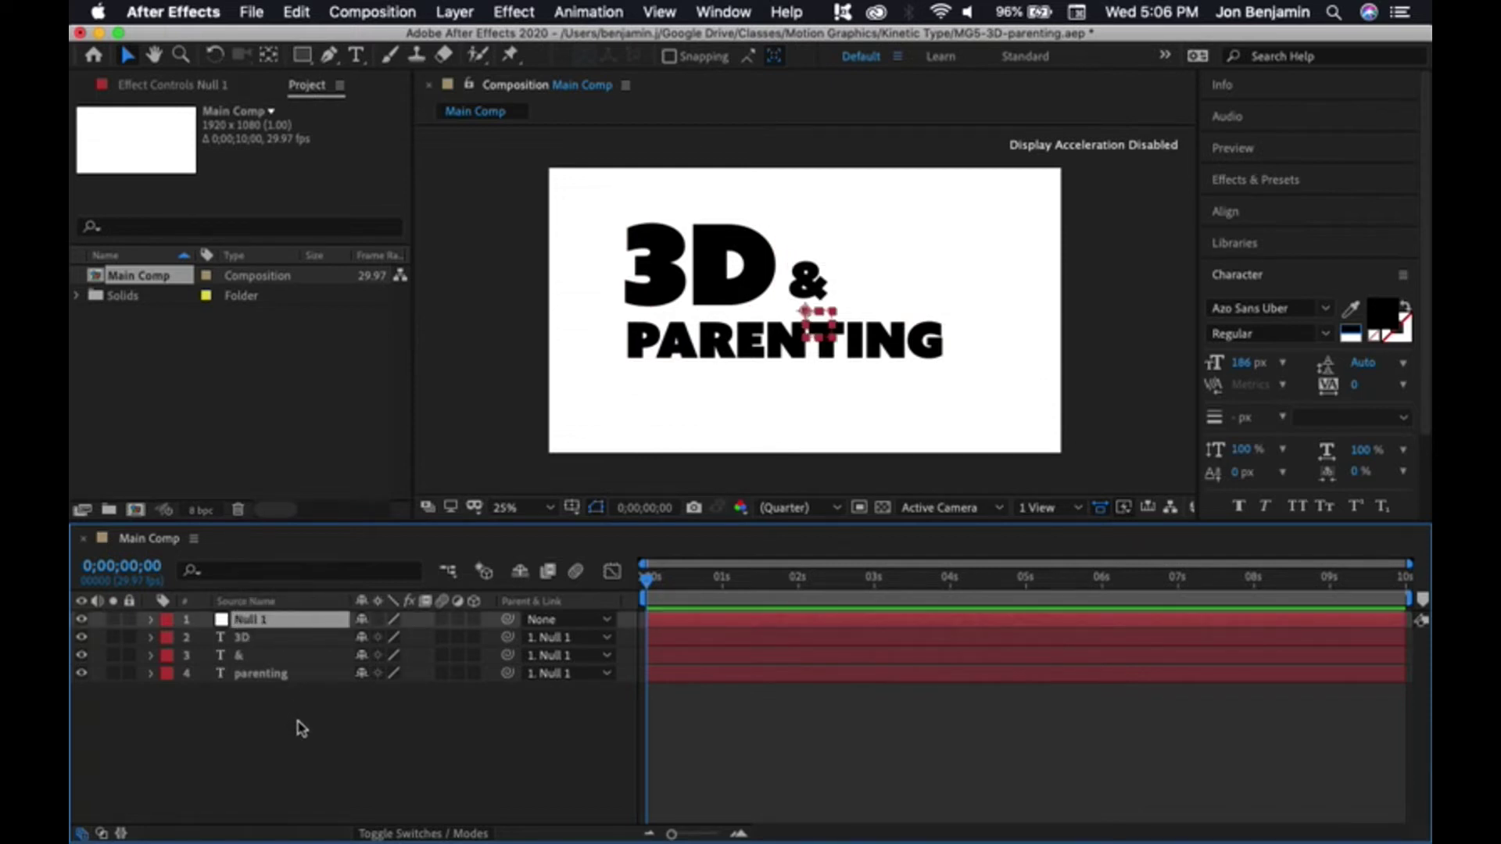
pyautogui.press('p')
pyautogui.moveTo(400, 640); pyautogui.dragTo(404, 700)
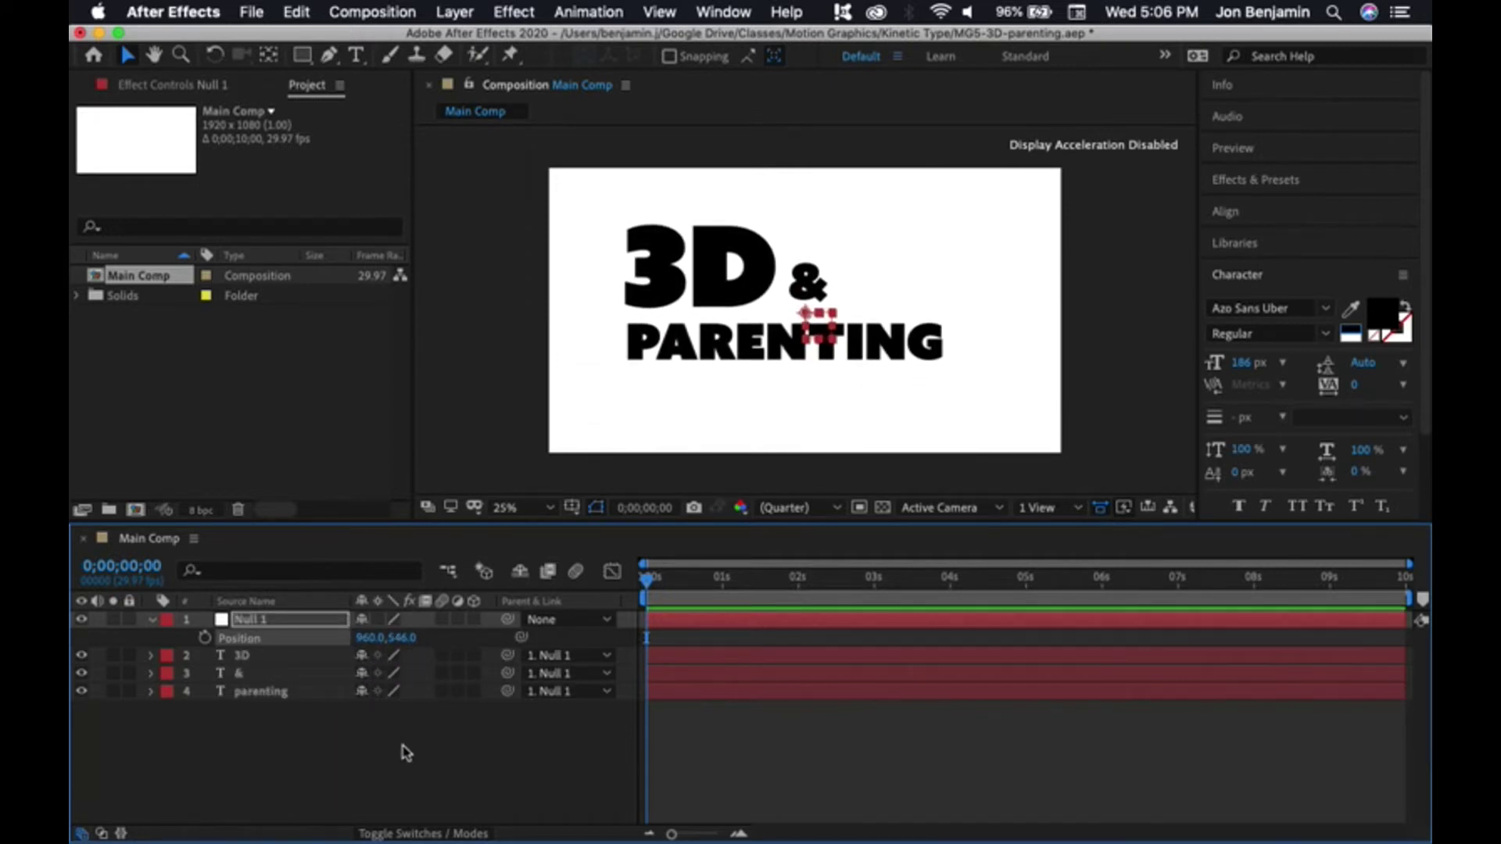
pyautogui.click(688, 722)
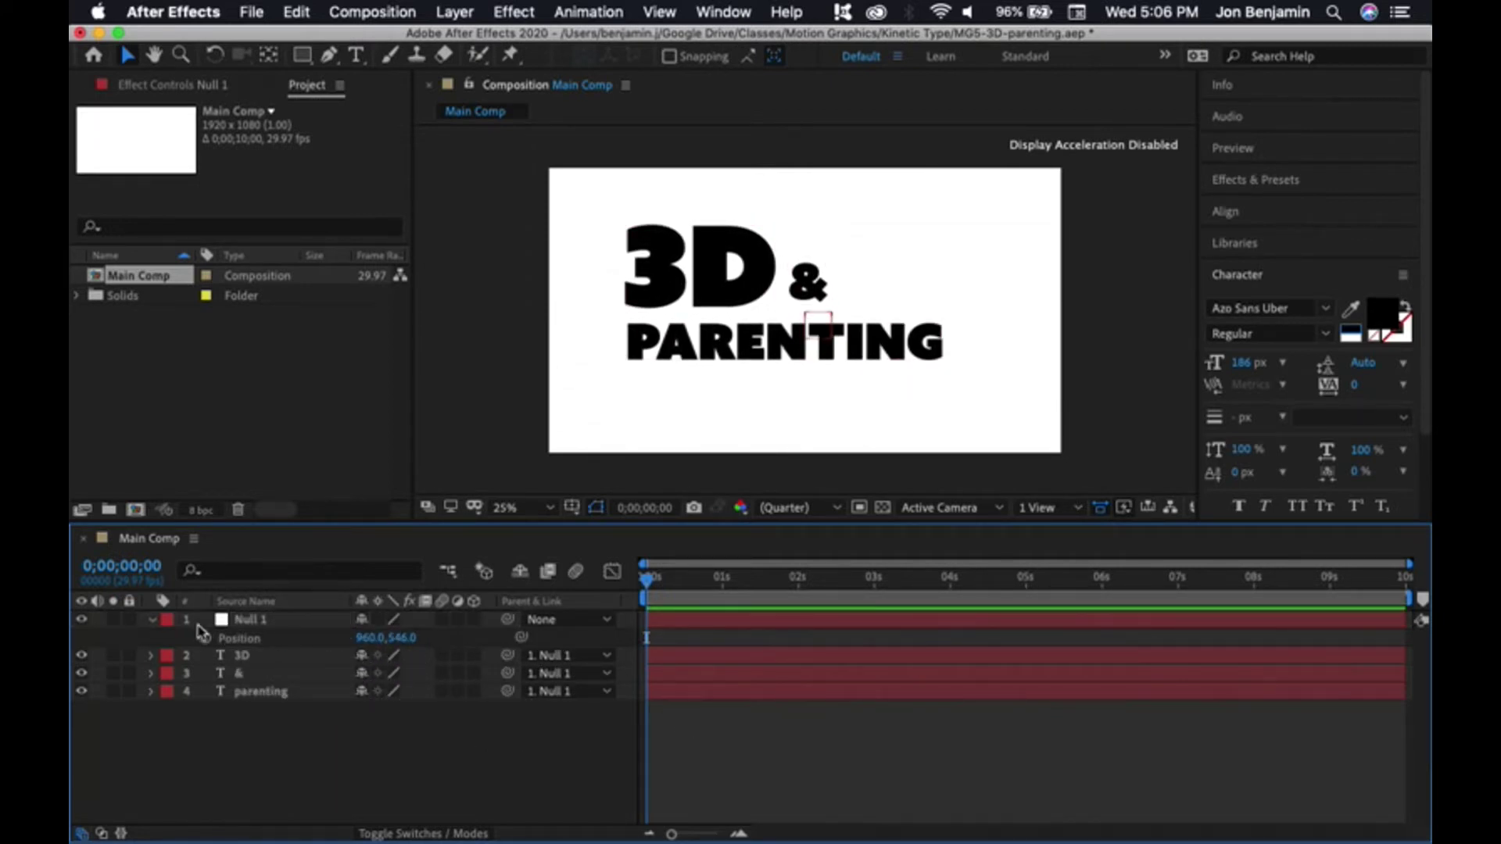
pyautogui.click(152, 620)
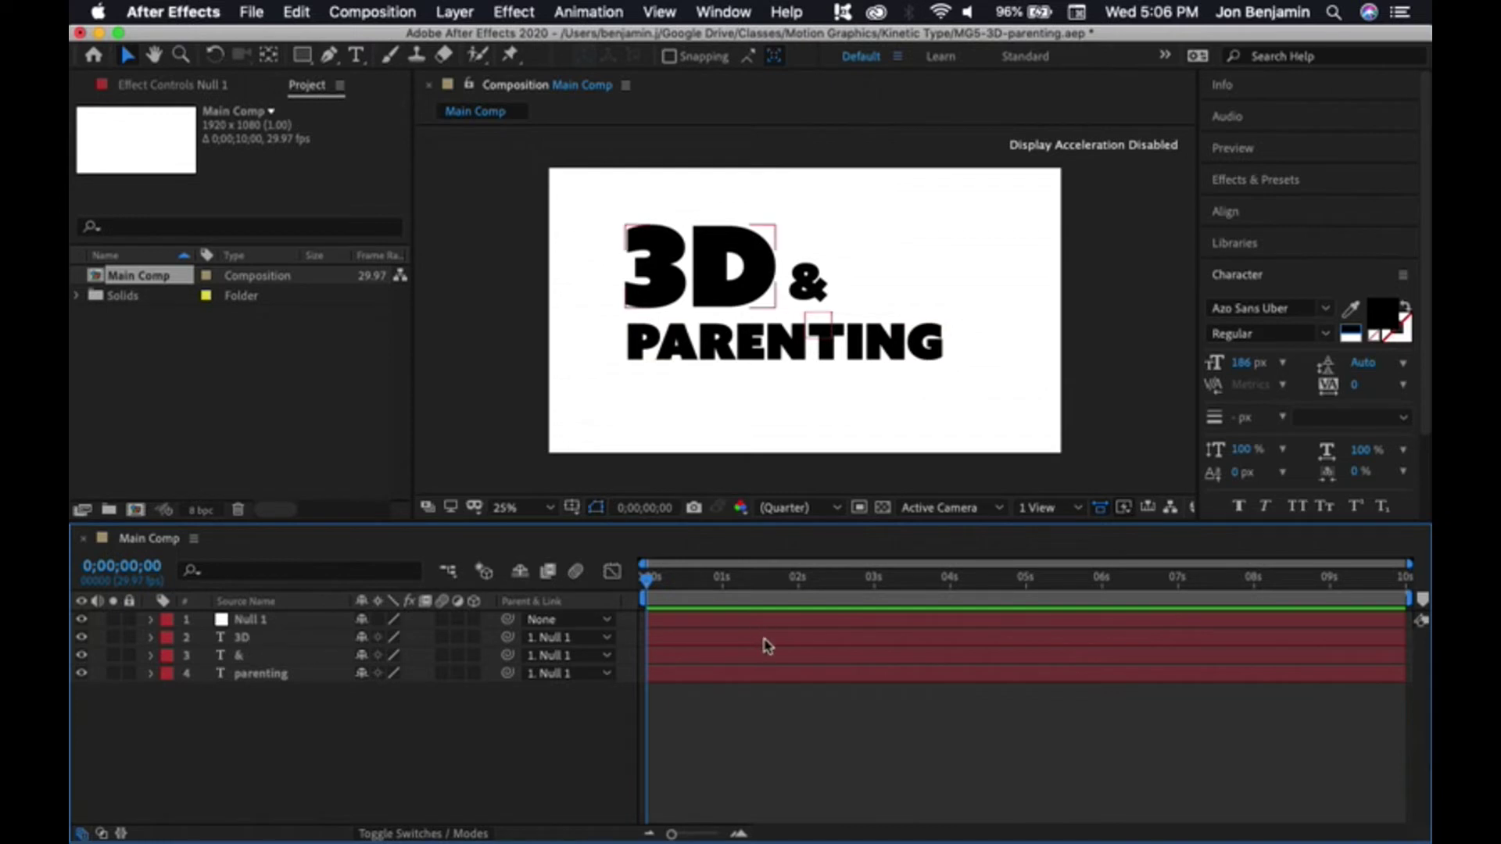
# Add Opacity keyframes of 100% to the 3D layer at 0;00;00;08 and 0;00;00;24
pyautogui.click(665, 578)
pyautogui.click(684, 639)
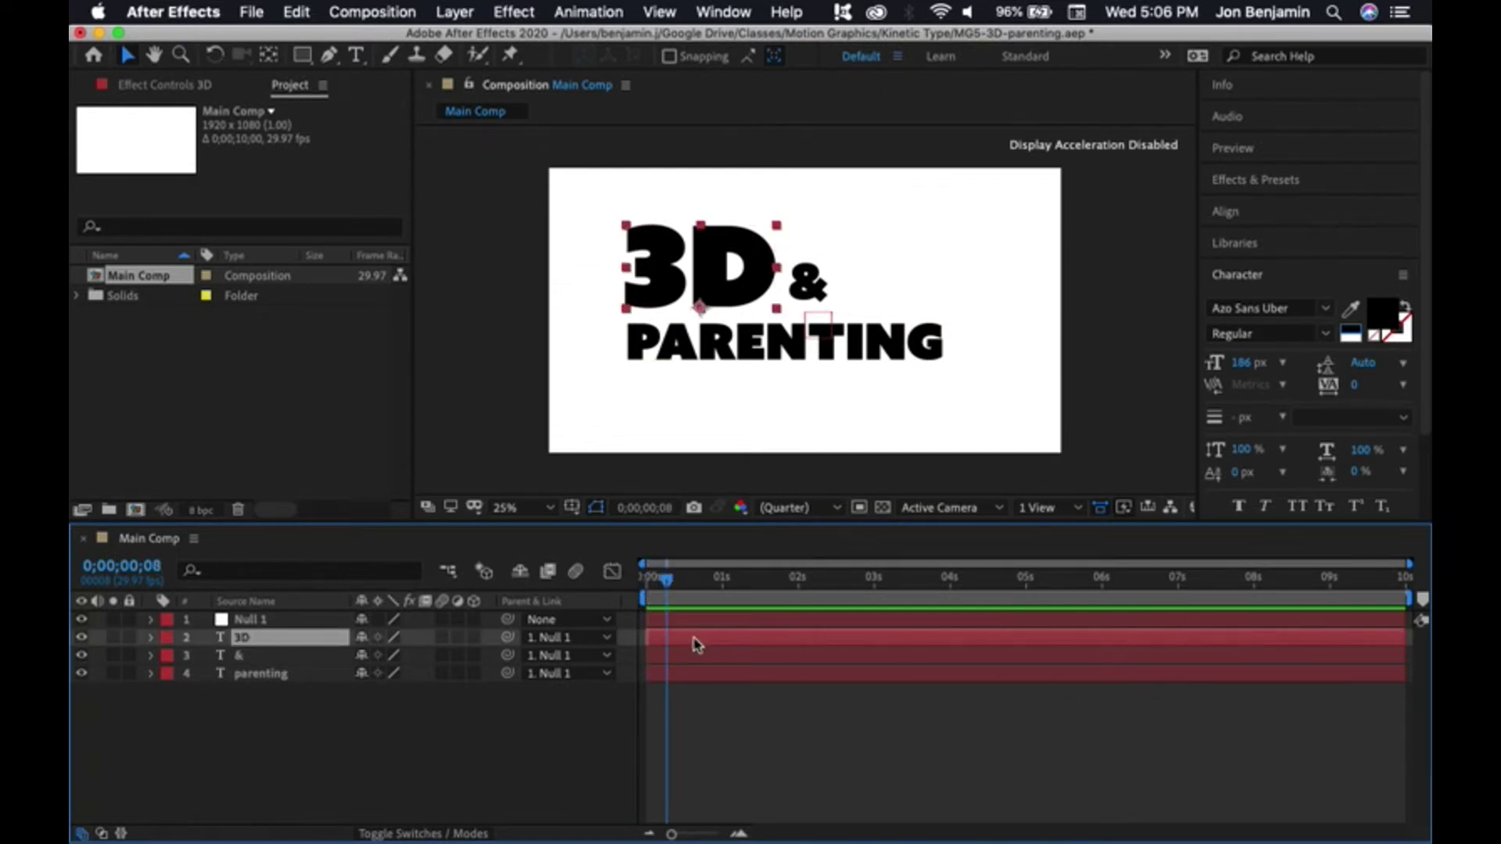
pyautogui.press('t')
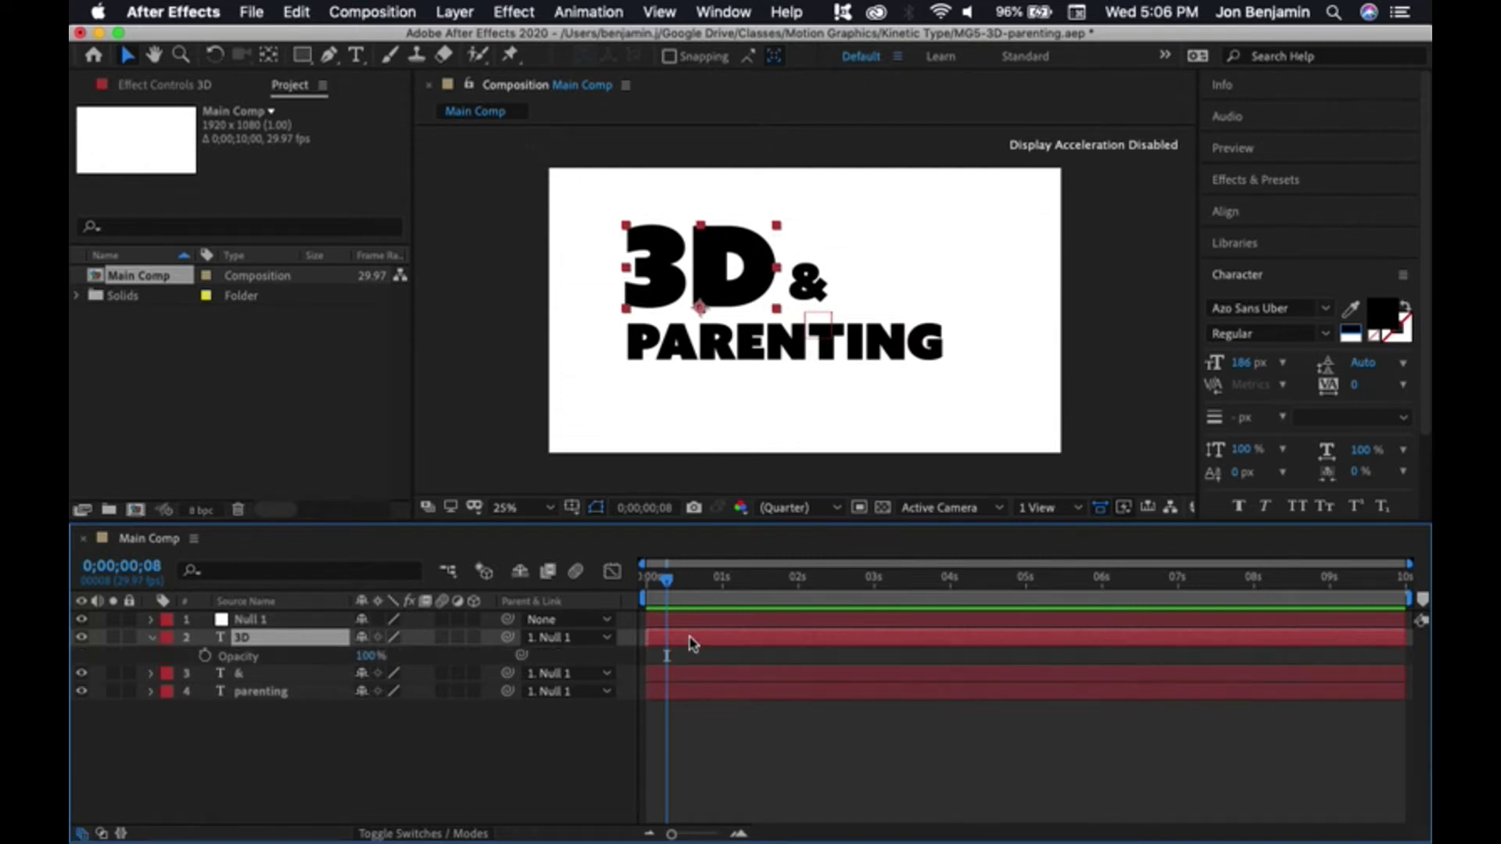
pyautogui.click(205, 655)
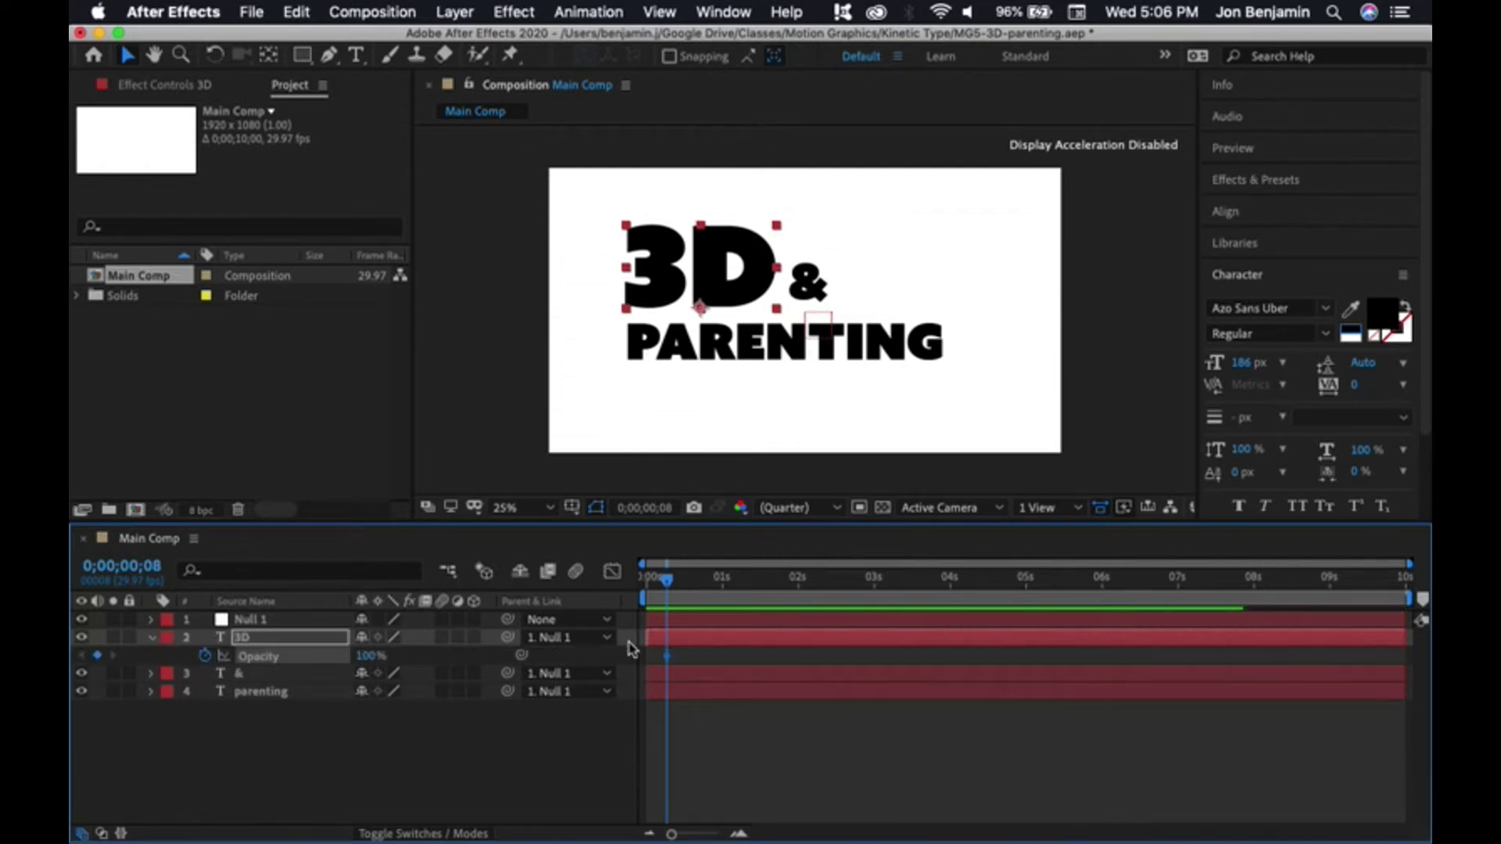
pyautogui.moveTo(667, 579); pyautogui.dragTo(706, 582)
pyautogui.click(98, 655)
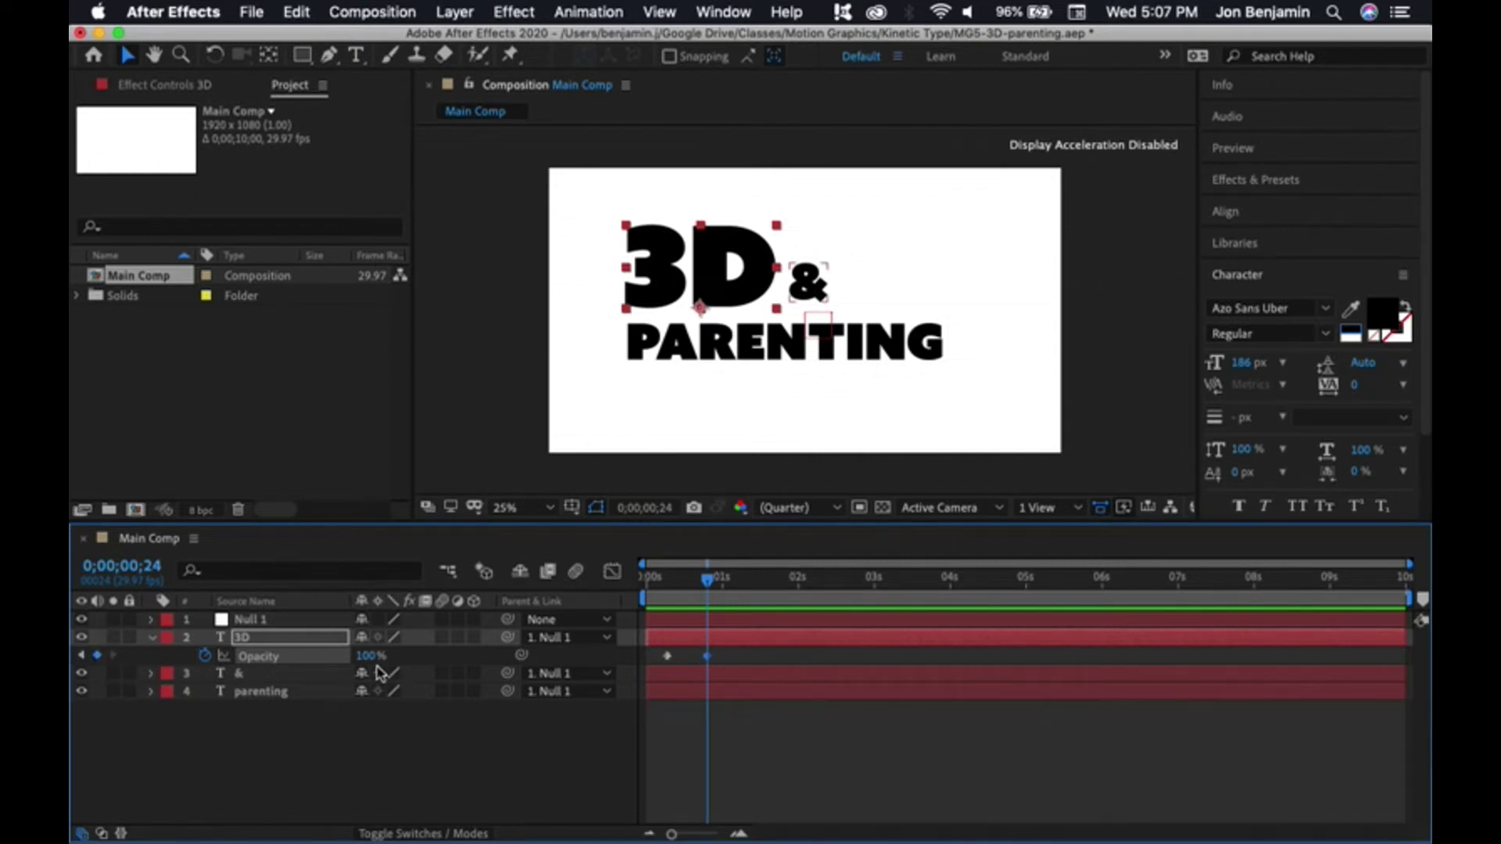
# Set the 3D layer's first Opacity keyframe to 0% and scrub through the fade-in
pyautogui.click(80, 656)
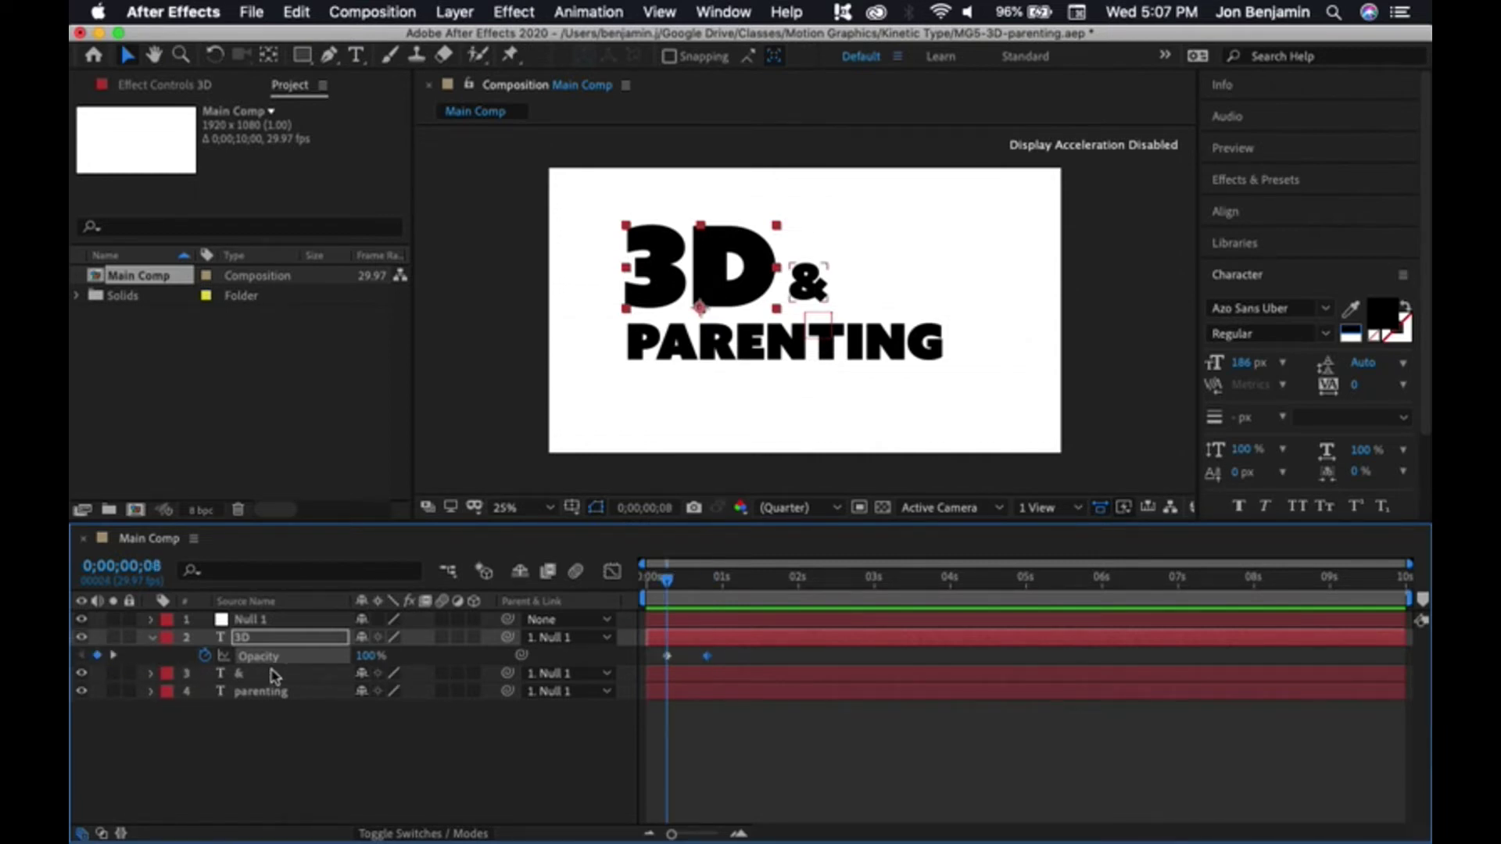
pyautogui.moveTo(371, 665); pyautogui.dragTo(227, 660)
pyautogui.click(754, 730)
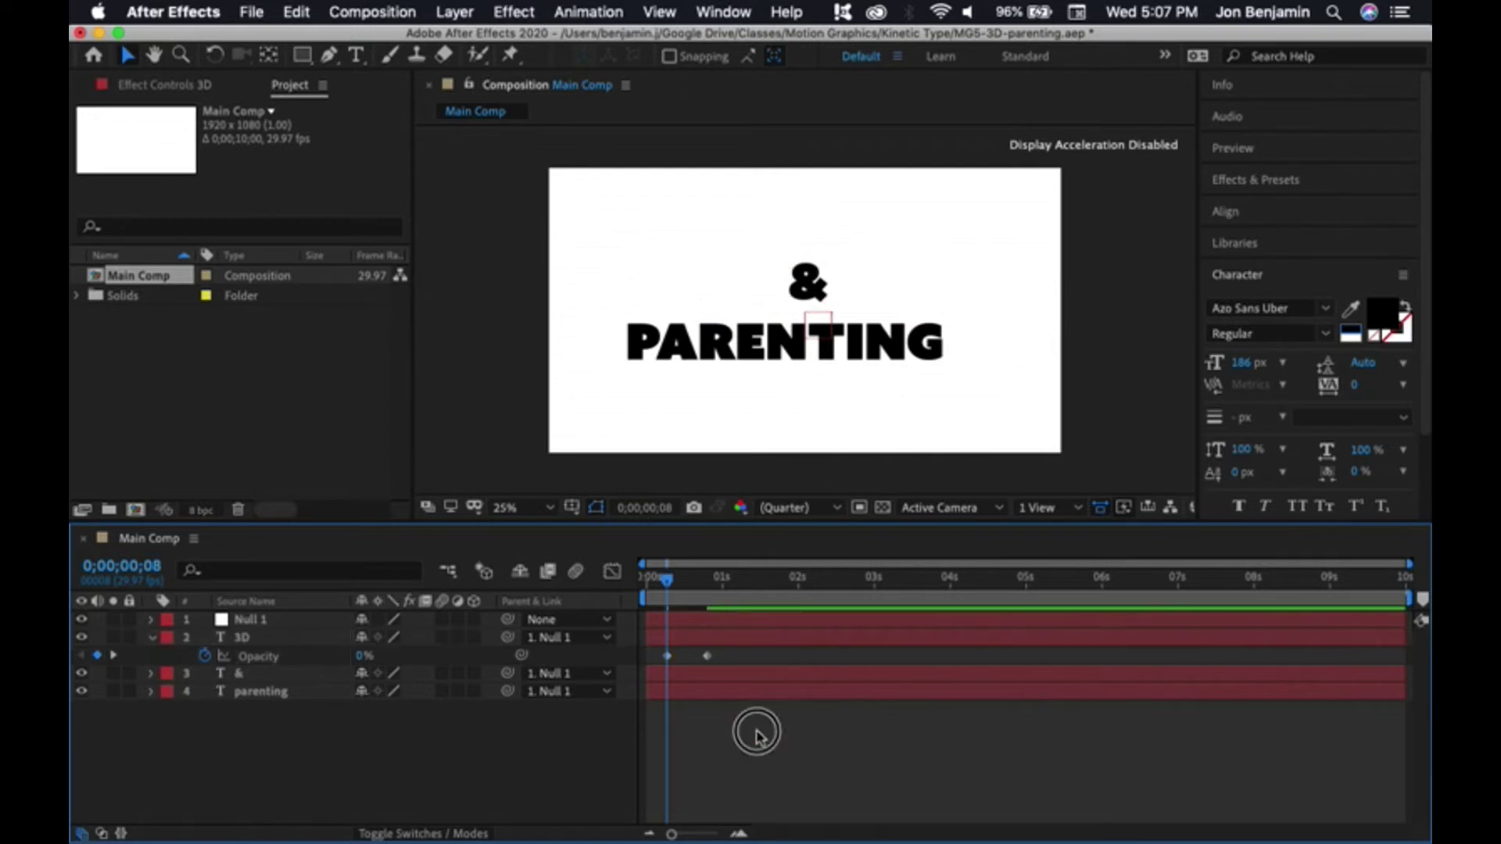
pyautogui.moveTo(671, 592); pyautogui.dragTo(705, 592)
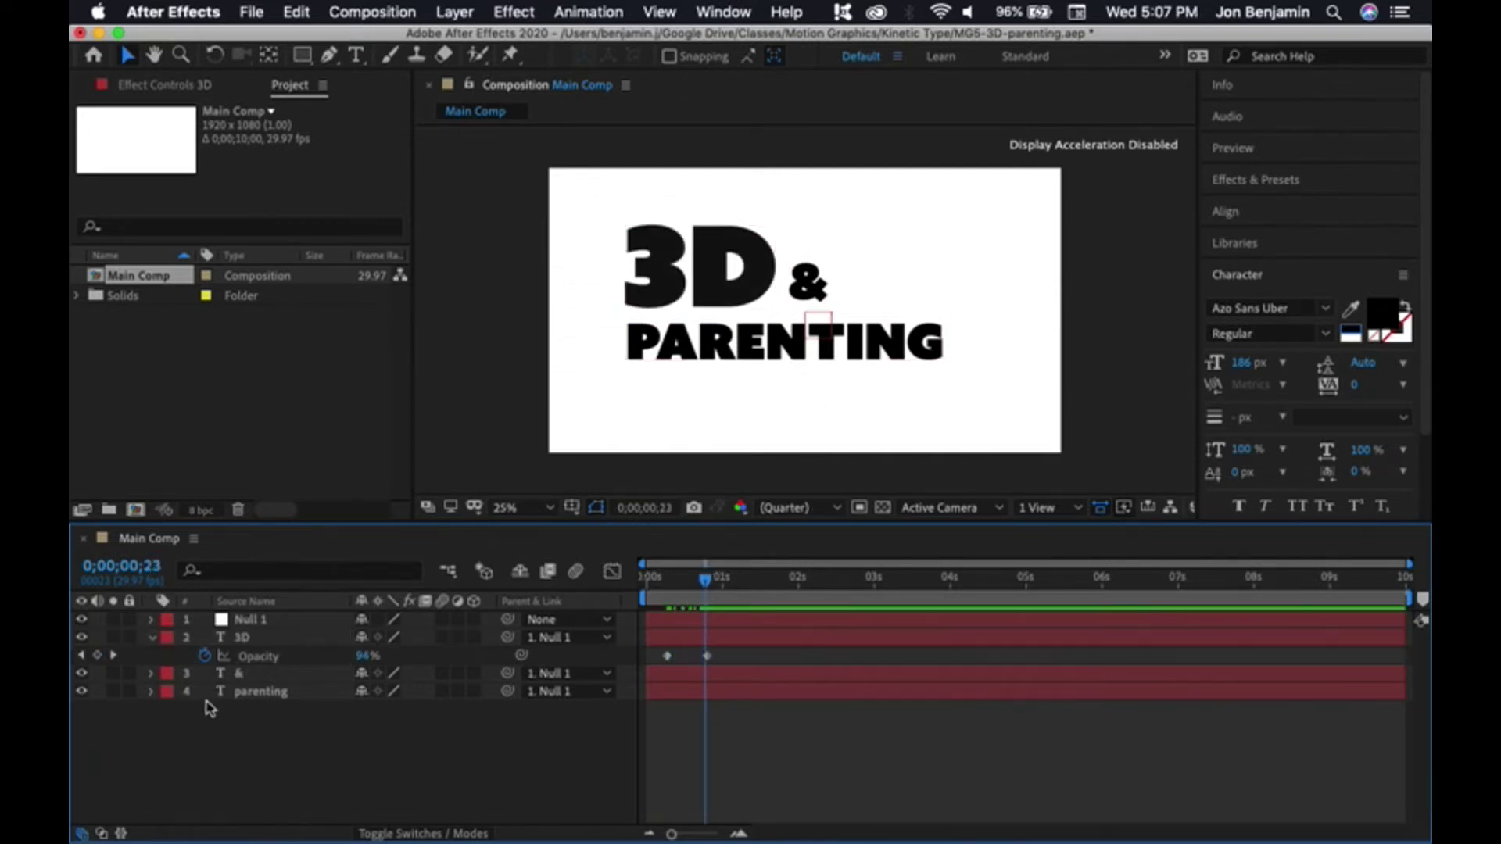
# Draw a blue rectangle on a new shape layer, just large enough to cover the PARENTING text
pyautogui.click(150, 692)
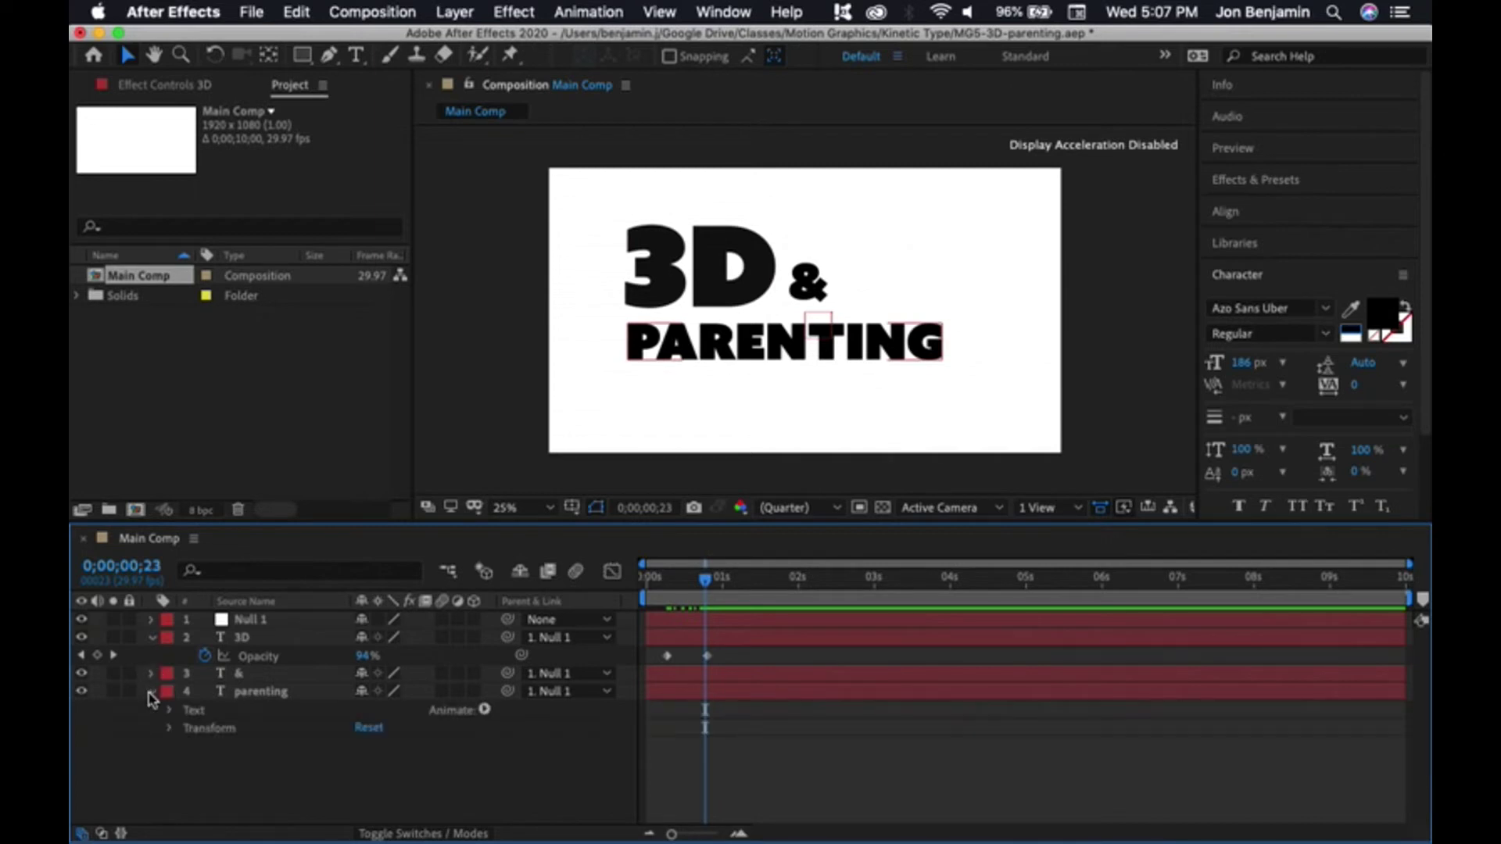
pyautogui.click(151, 693)
pyautogui.click(319, 741)
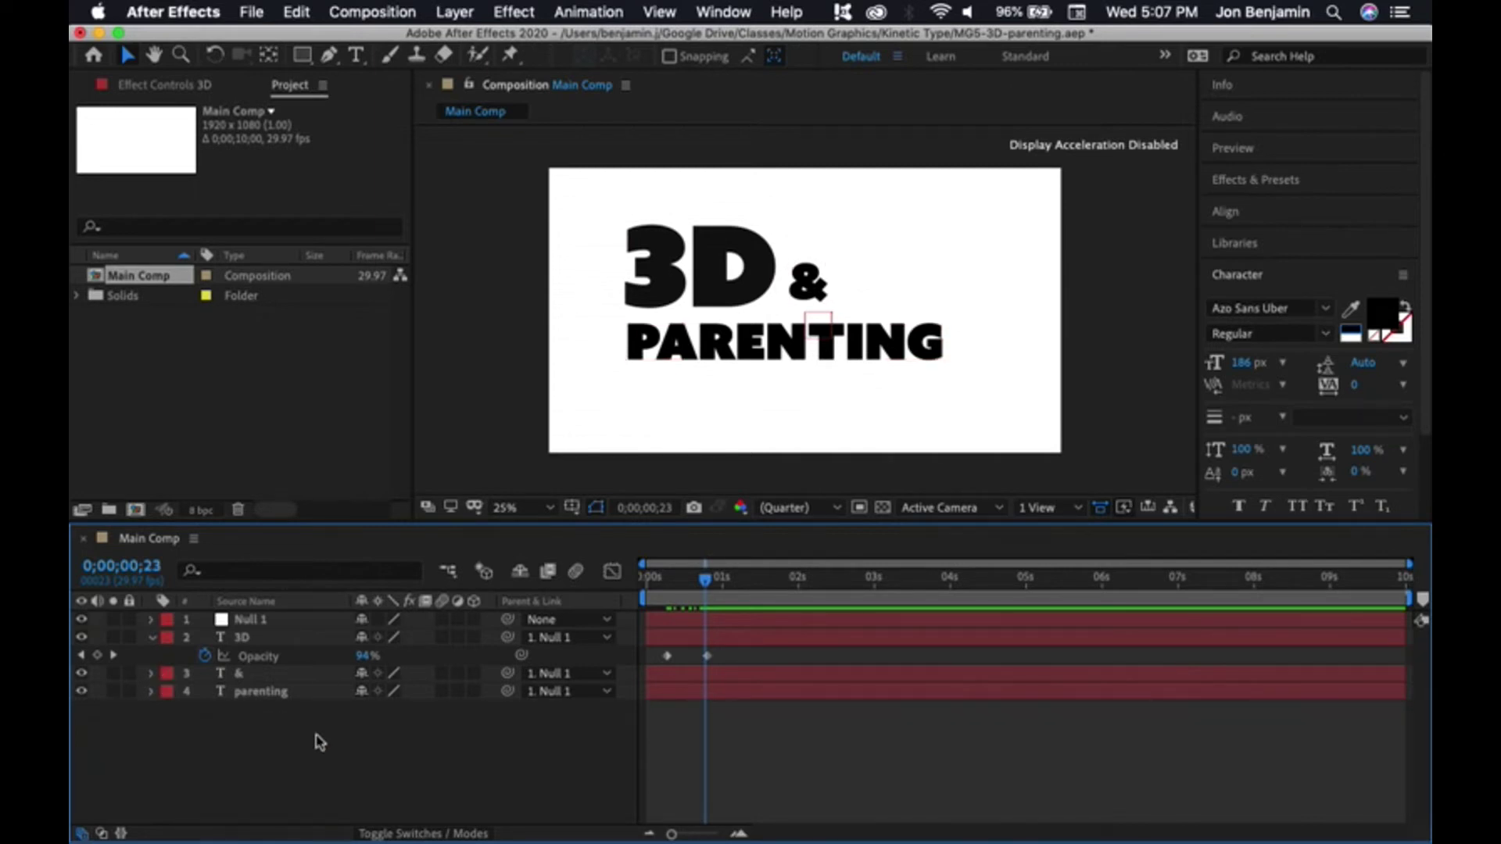
pyautogui.click(304, 58)
pyautogui.moveTo(610, 320); pyautogui.dragTo(969, 365)
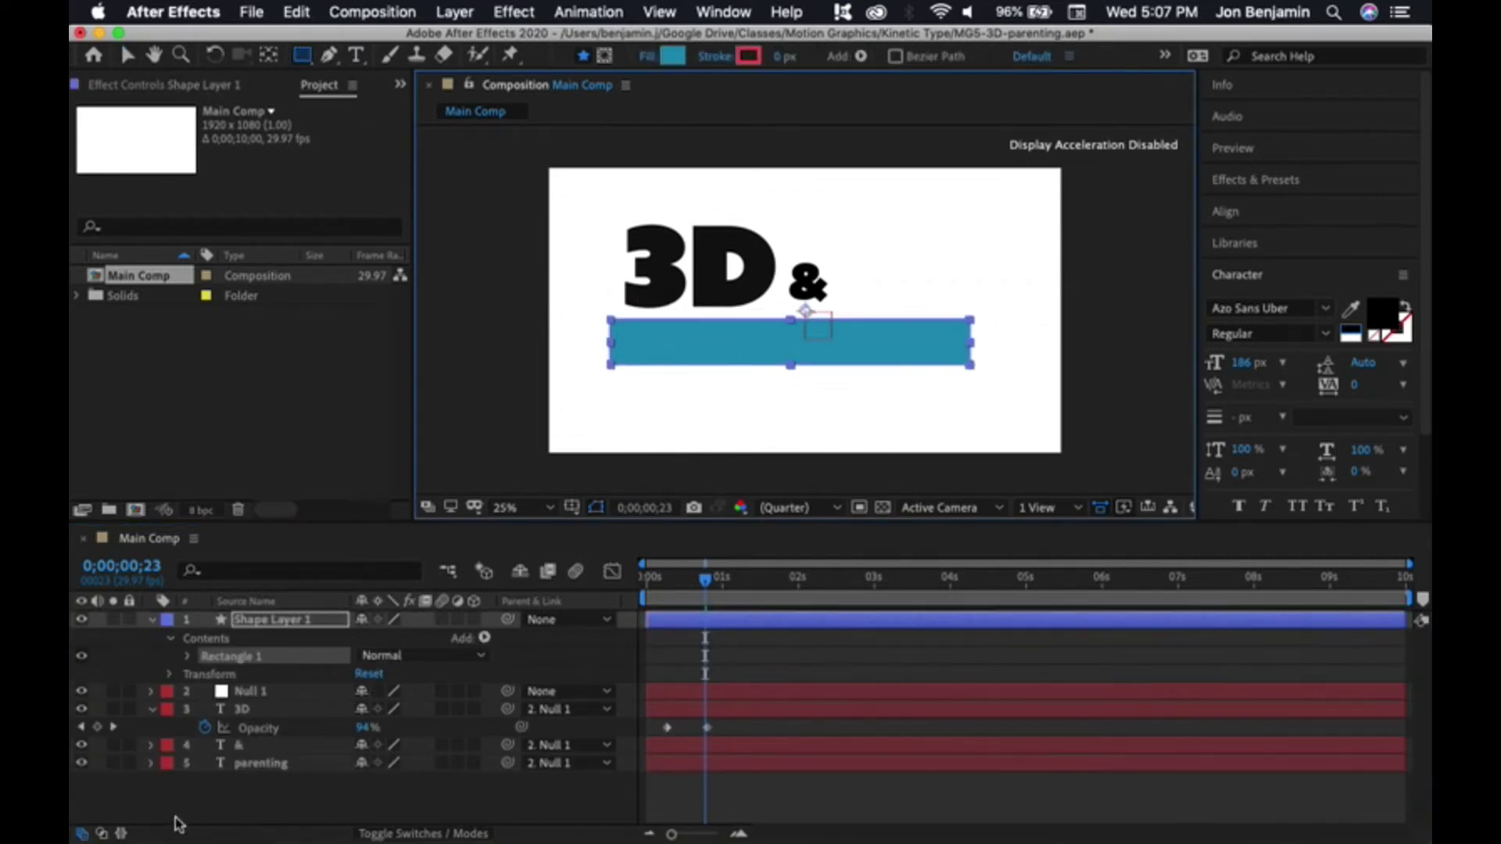
# Place the rectangle's shape layer directly above the parenting layer and use it as a track matte that reveals the text only inside it
pyautogui.moveTo(268, 618); pyautogui.dragTo(261, 754)
pyautogui.click(261, 763)
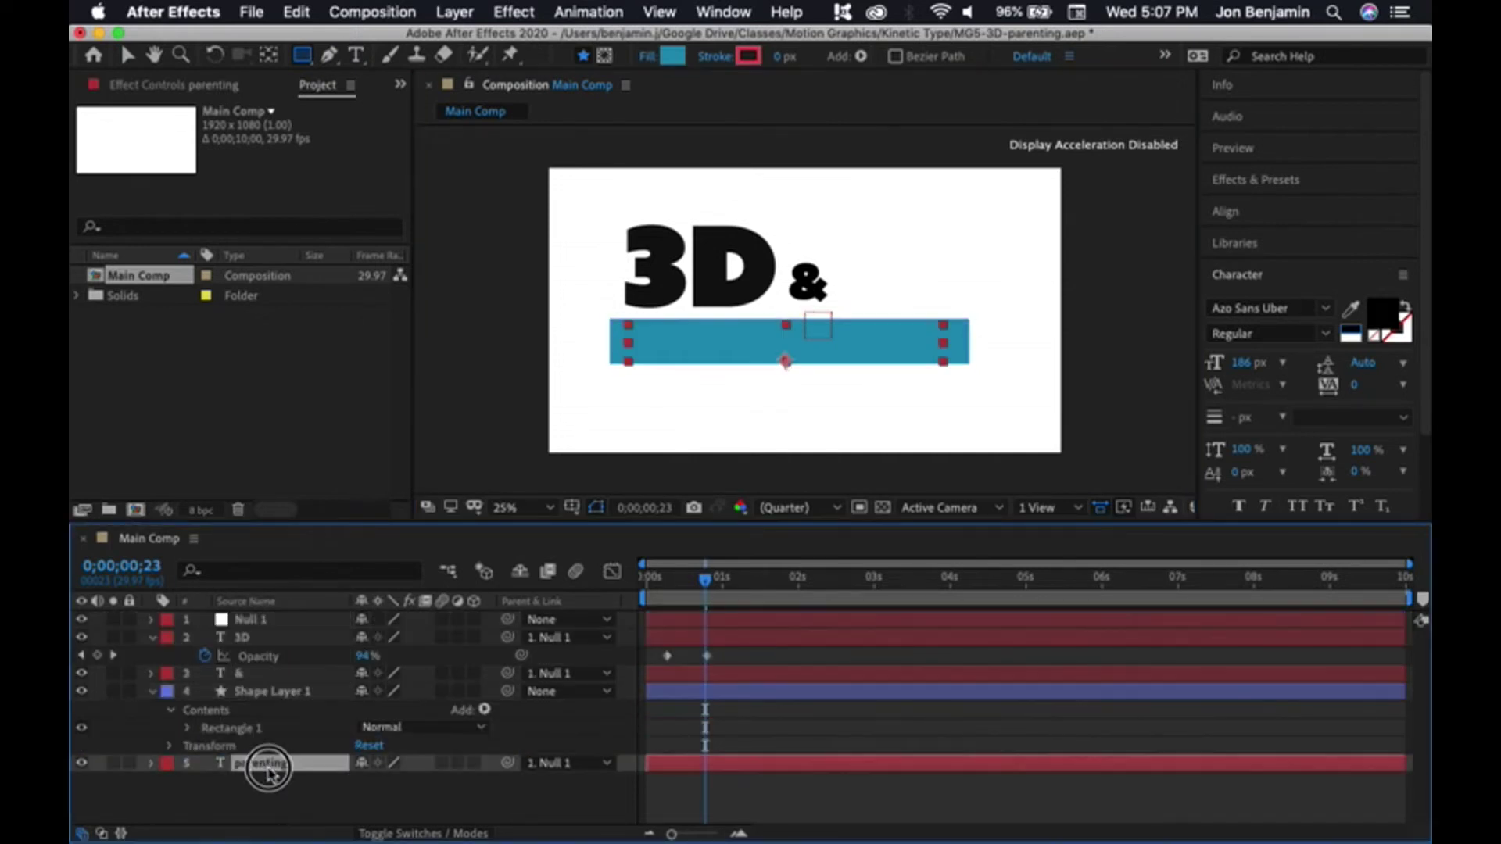
pyautogui.click(153, 692)
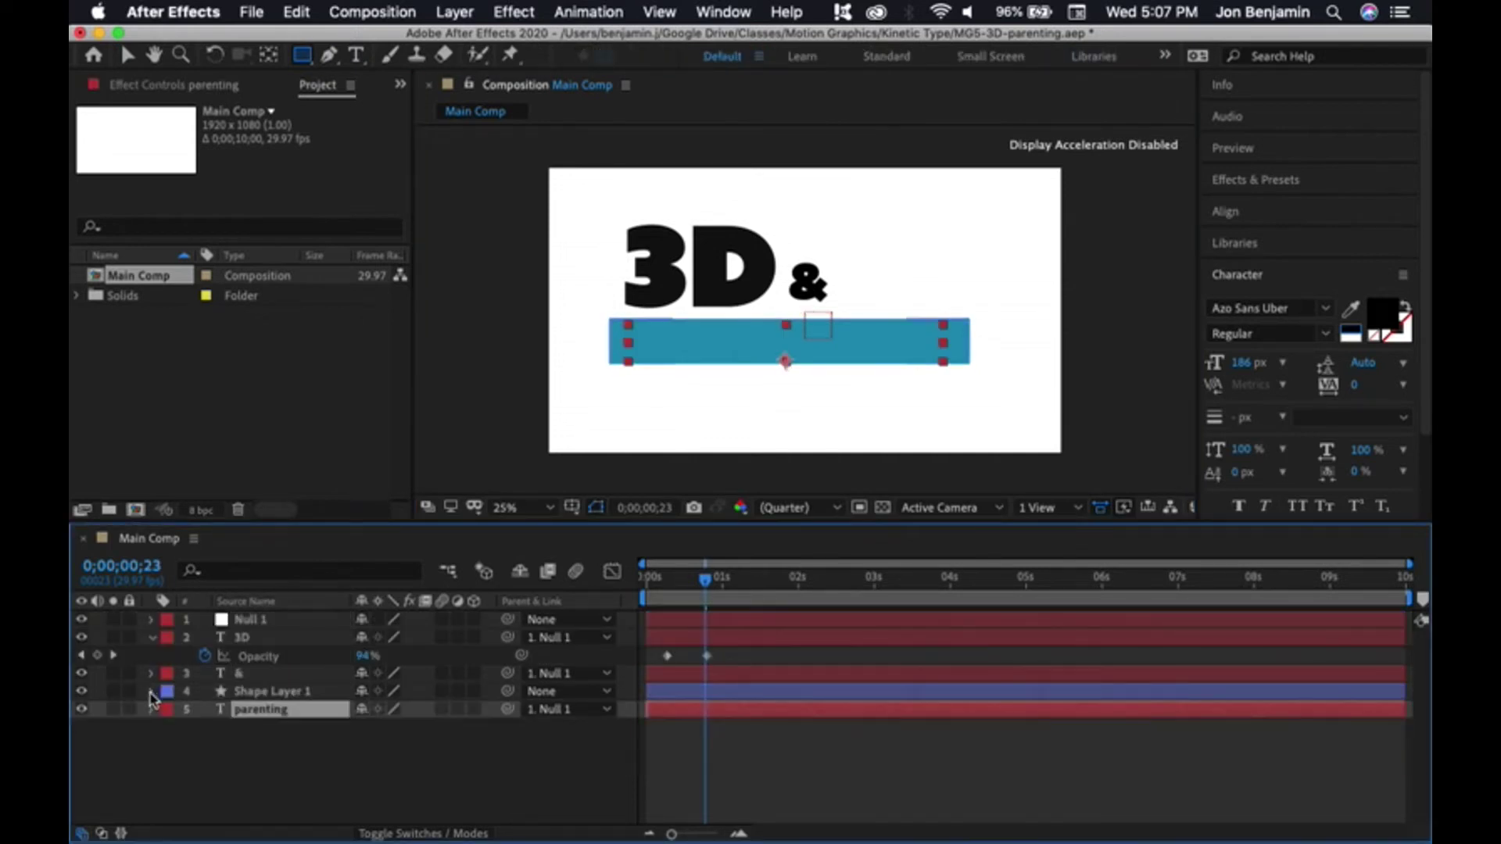
pyautogui.click(593, 13)
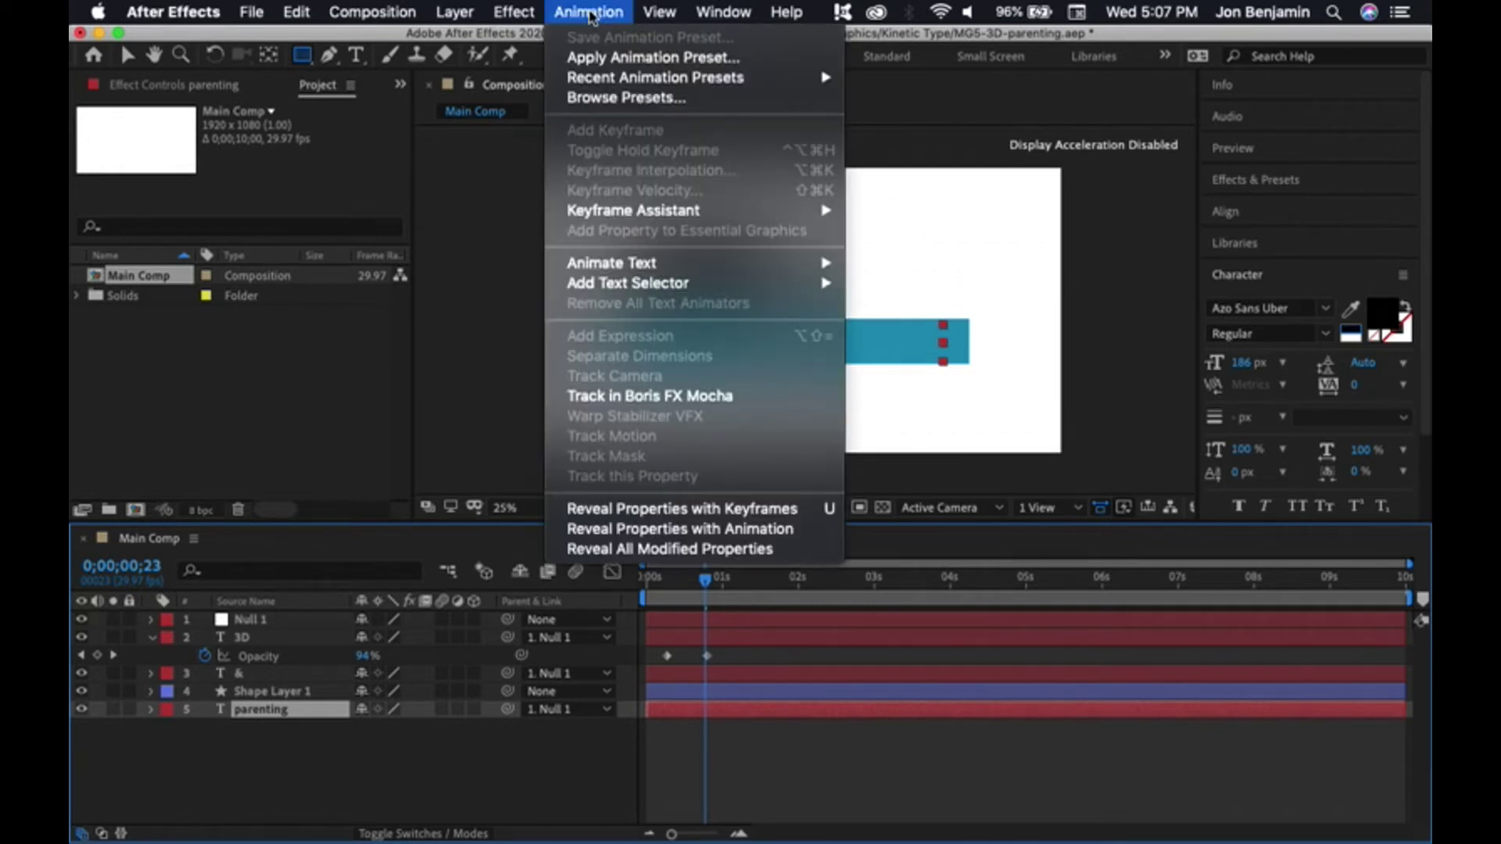
pyautogui.moveTo(452, 13)
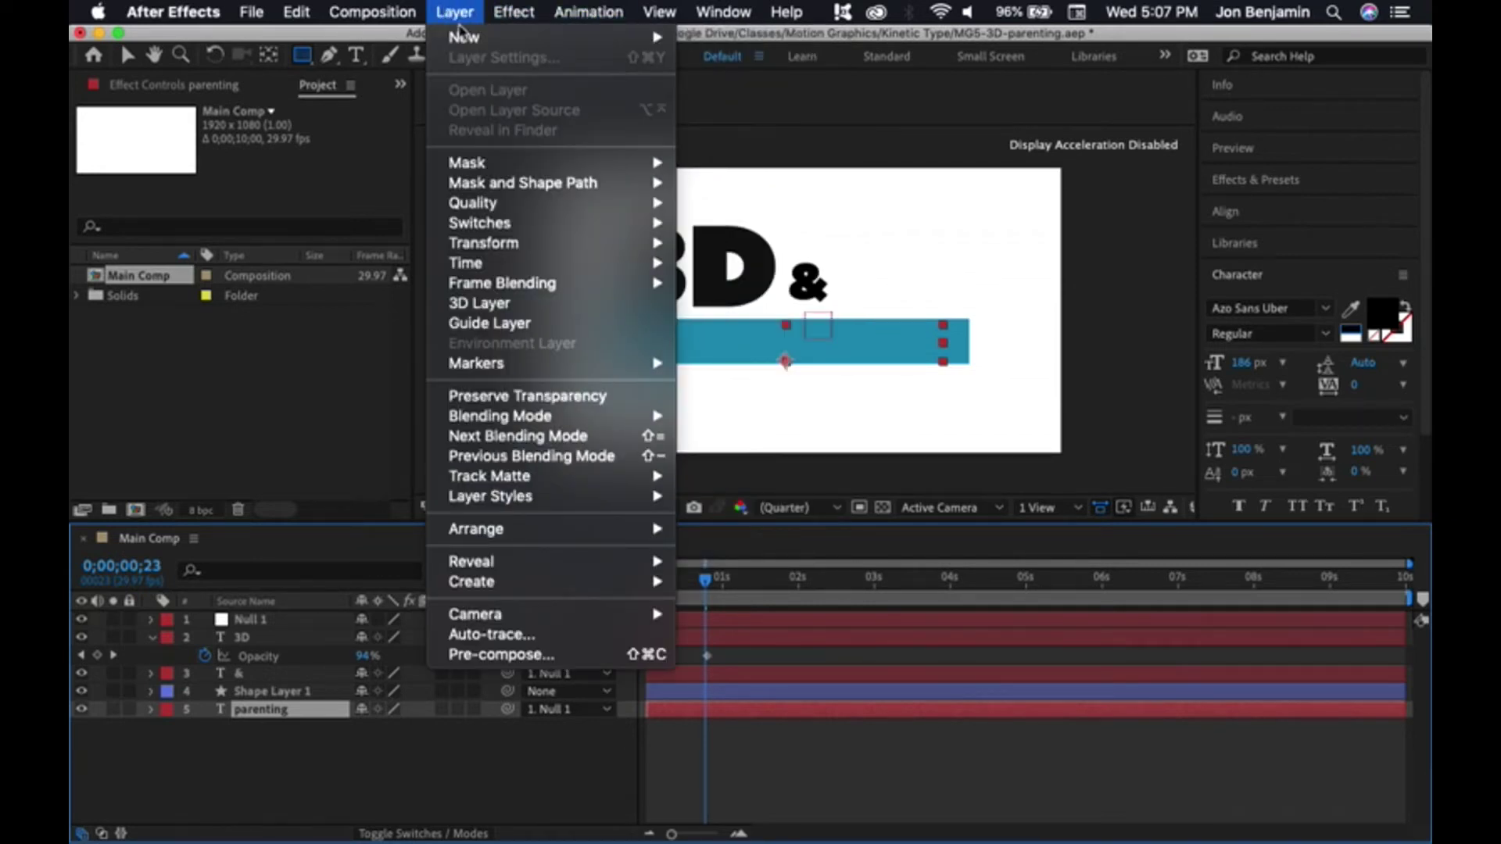
pyautogui.click(669, 591)
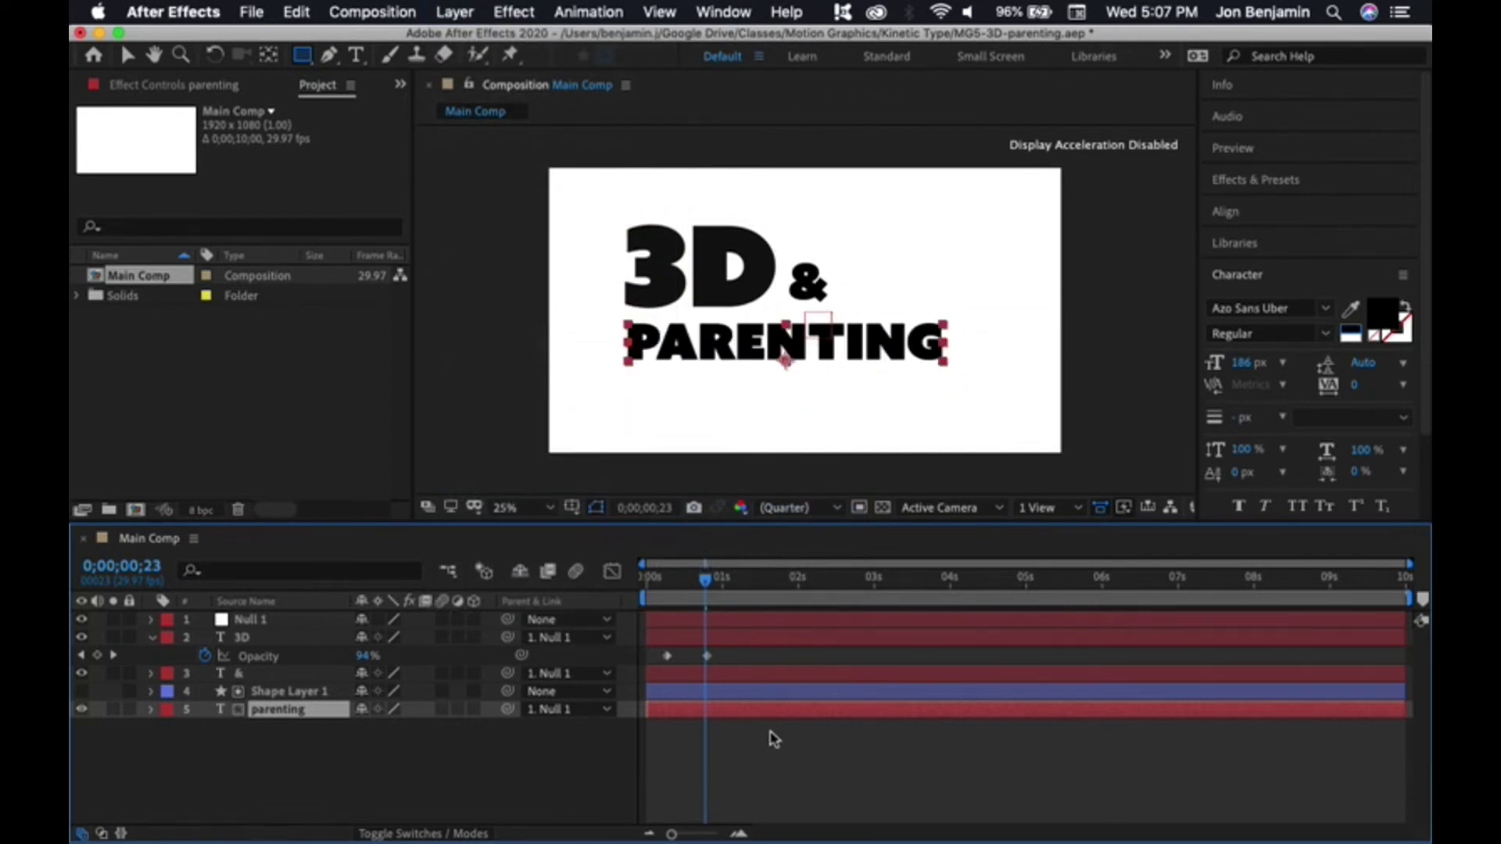
# Add Position keyframes of -76, 180 to the parenting layer at 0;00;00;25 and 0;00;01;18
pyautogui.click(719, 708)
pyautogui.moveTo(710, 595)
pyautogui.mouseDown()
pyautogui.moveTo(698, 578)
pyautogui.moveTo(709, 586)
pyautogui.mouseUp()
pyautogui.press('p')
pyautogui.click(204, 728)
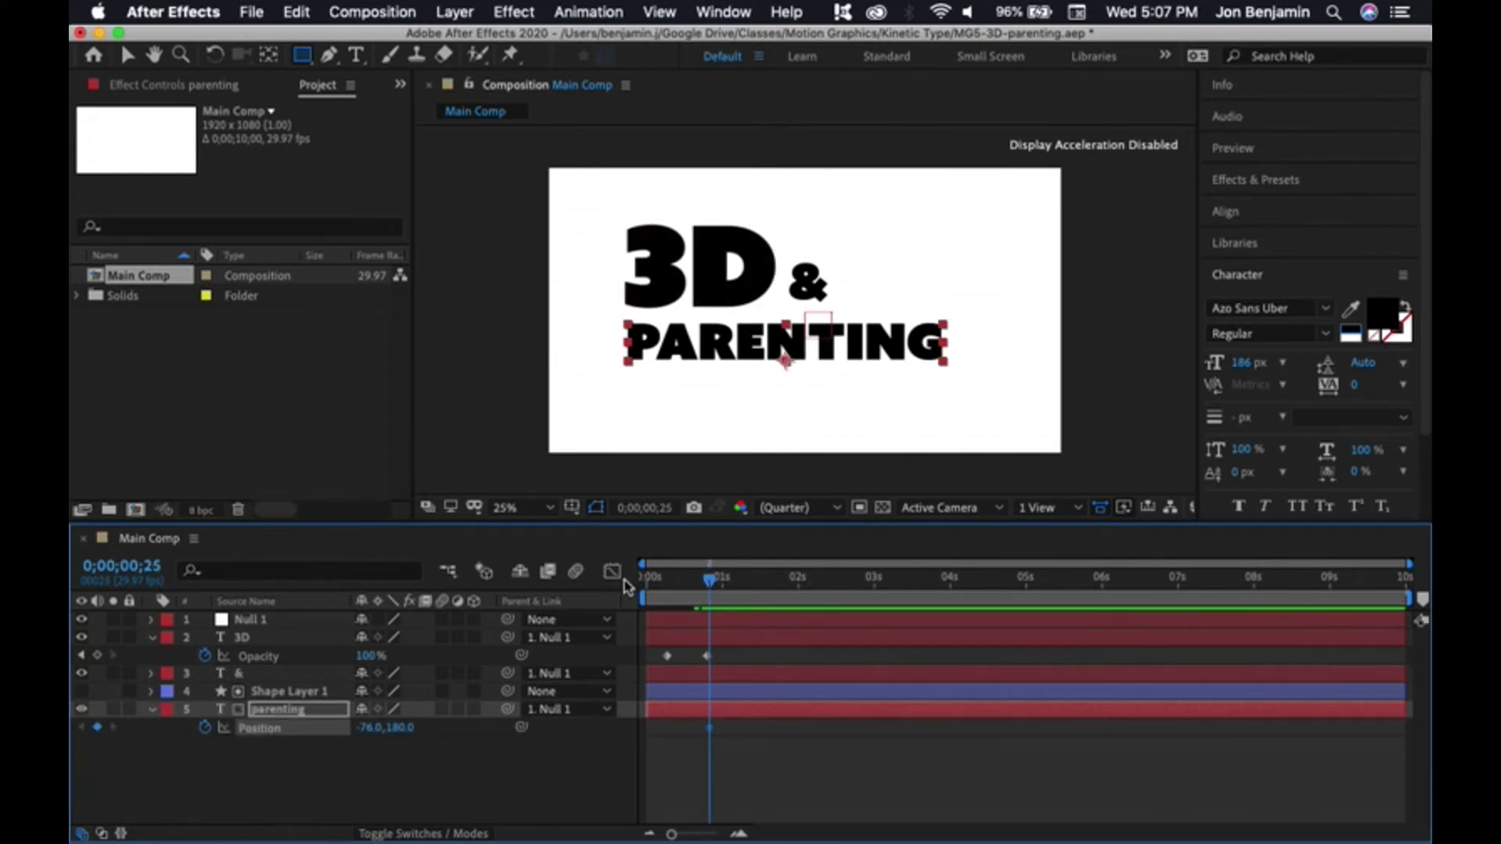
pyautogui.moveTo(703, 584); pyautogui.dragTo(767, 585)
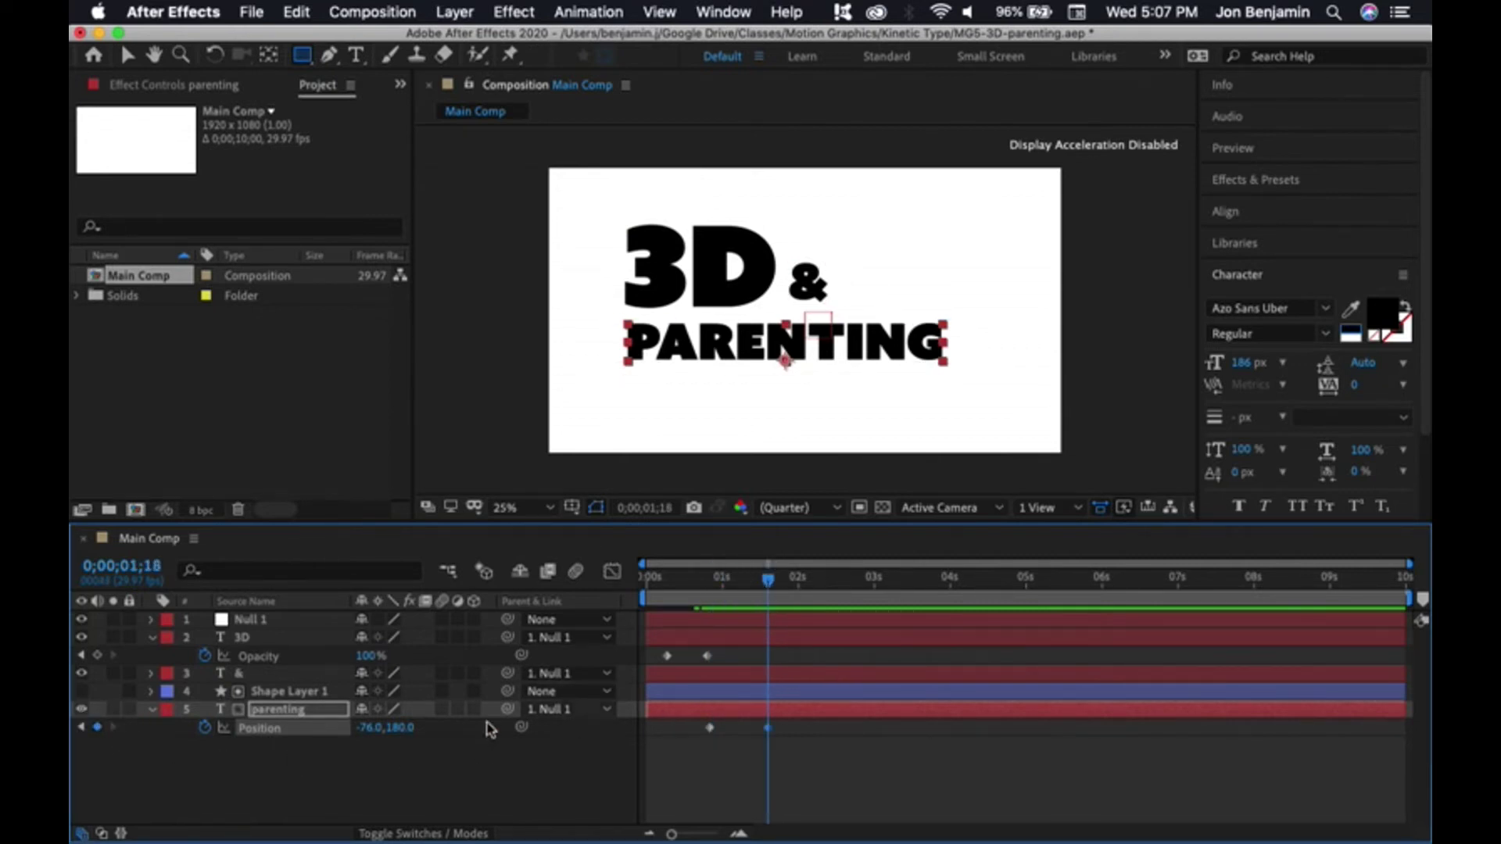
# Set the parenting layer's first Position keyframe to -76, 360, below the matte, and scrub through the slide-up
pyautogui.click(82, 728)
pyautogui.moveTo(397, 731); pyautogui.dragTo(591, 719)
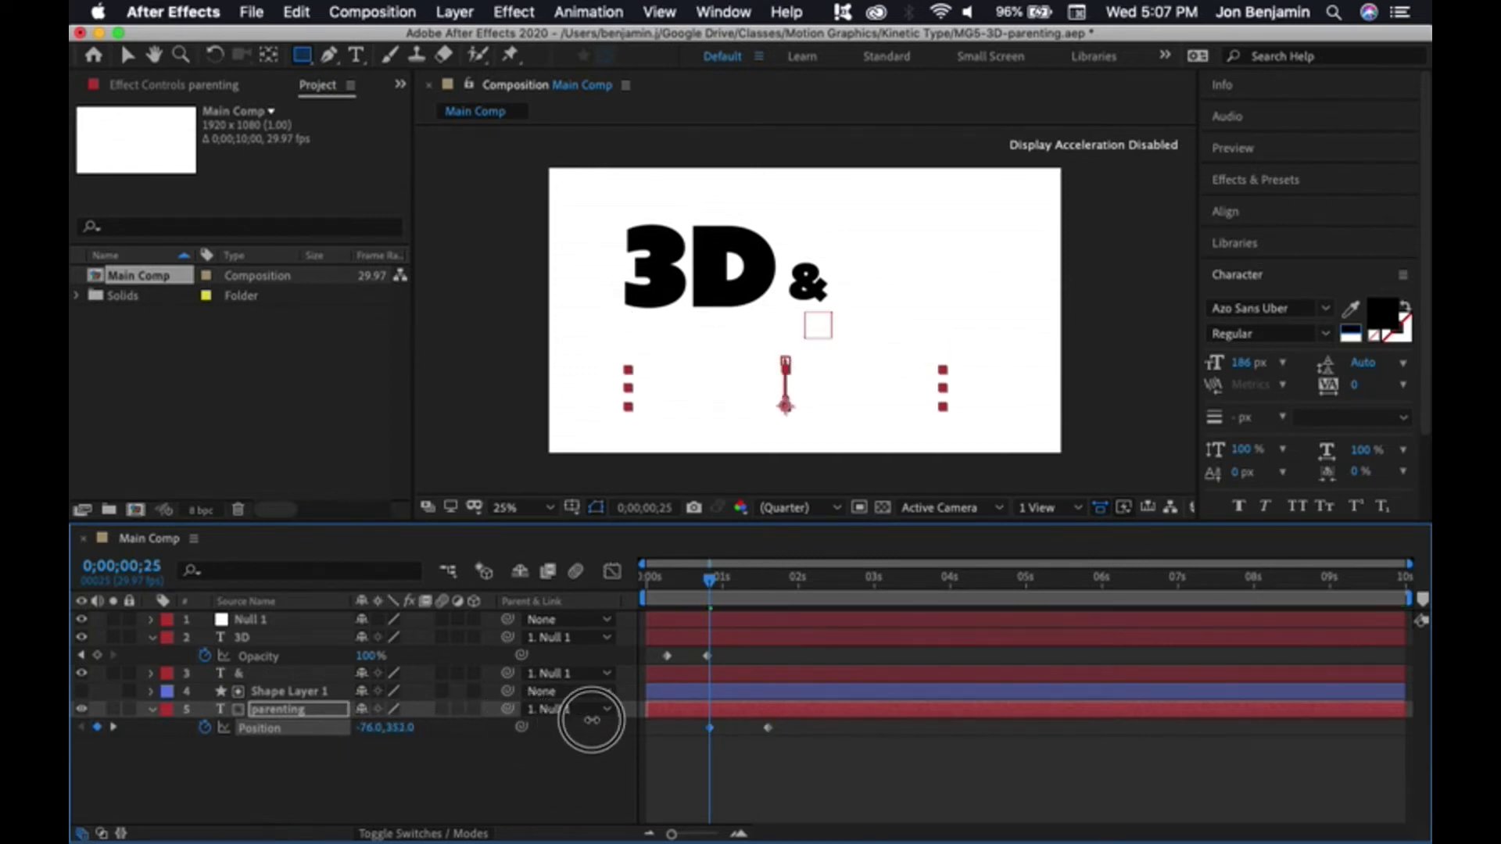
pyautogui.moveTo(652, 579); pyautogui.dragTo(796, 587)
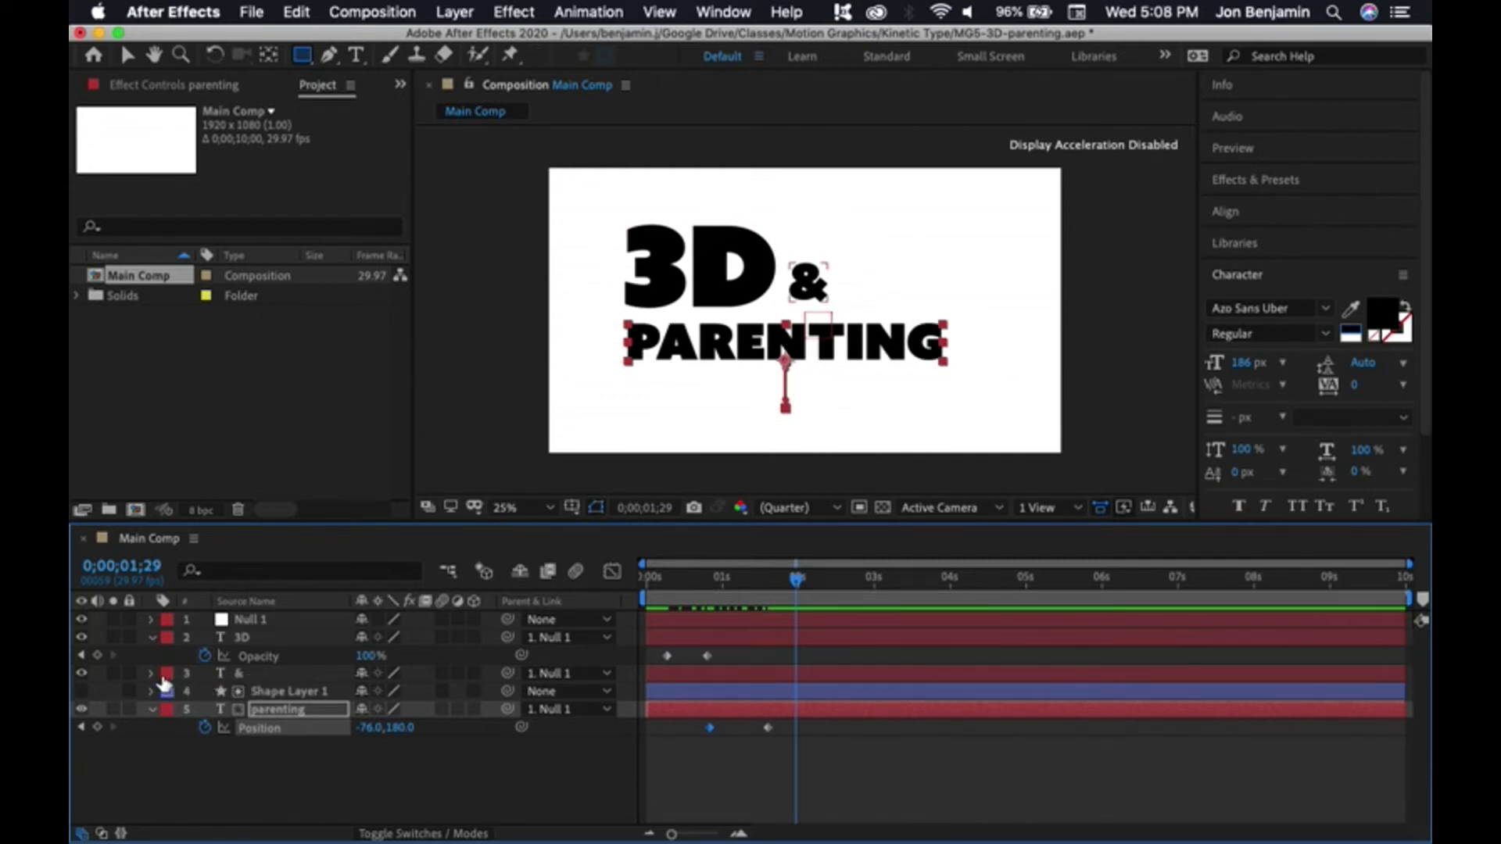
# Trim the & layer to start at about 0;00;00;27 and shift the parenting layer's first Position keyframe slightly later
pyautogui.moveTo(648, 675); pyautogui.dragTo(714, 677)
pyautogui.moveTo(709, 728); pyautogui.dragTo(716, 674)
pyautogui.moveTo(791, 606)
pyautogui.mouseDown()
pyautogui.moveTo(632, 579)
pyautogui.moveTo(792, 588)
pyautogui.moveTo(714, 593)
pyautogui.mouseUp()
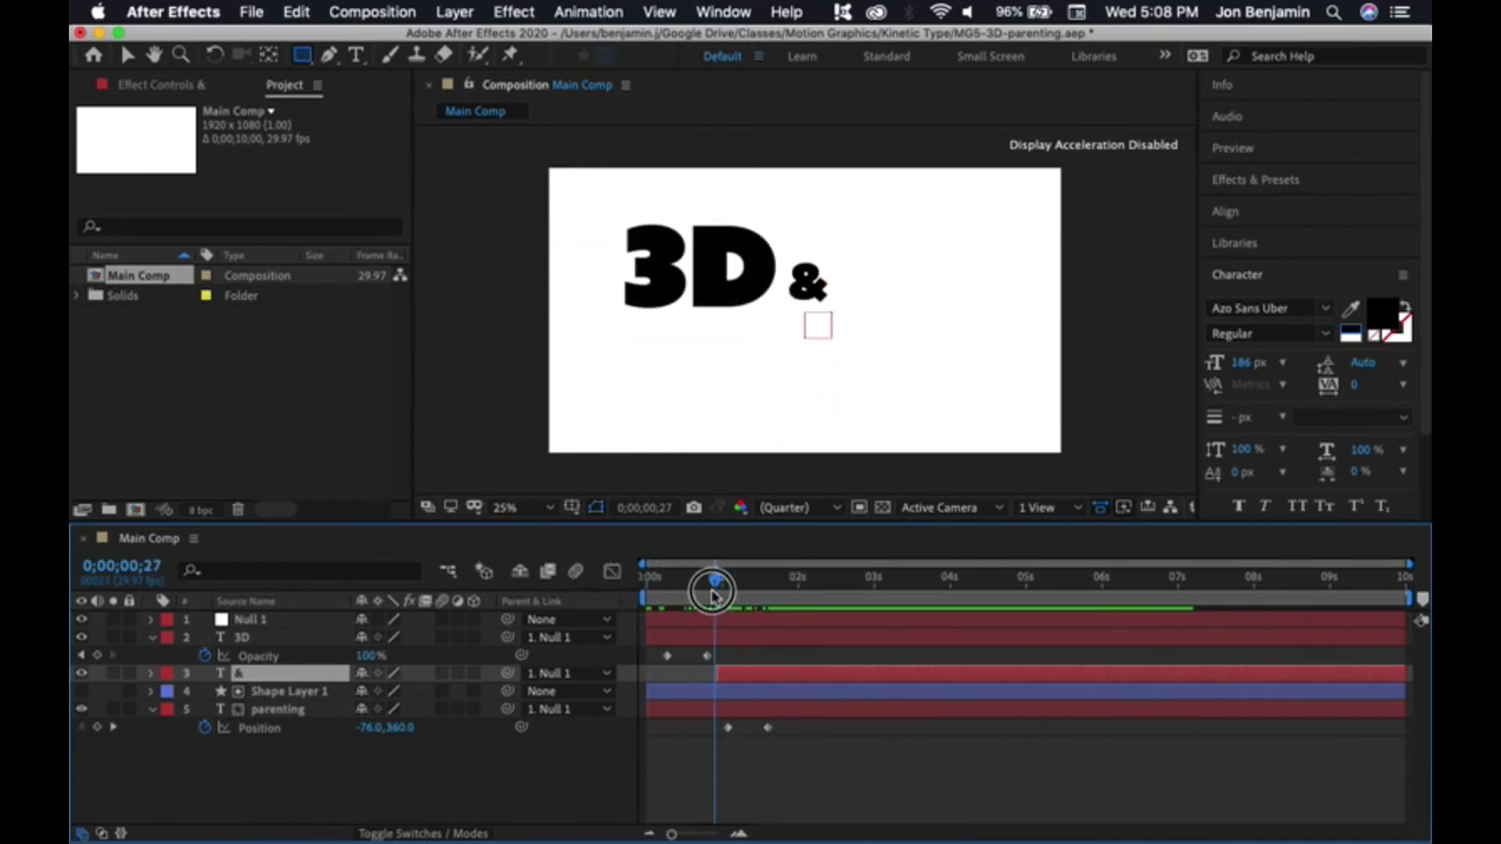
# Apply Easy Ease to both Position keyframes of the parenting layer, turn on its motion blur, and scrub through the slide-up
pyautogui.click(782, 757)
pyautogui.click(728, 728)
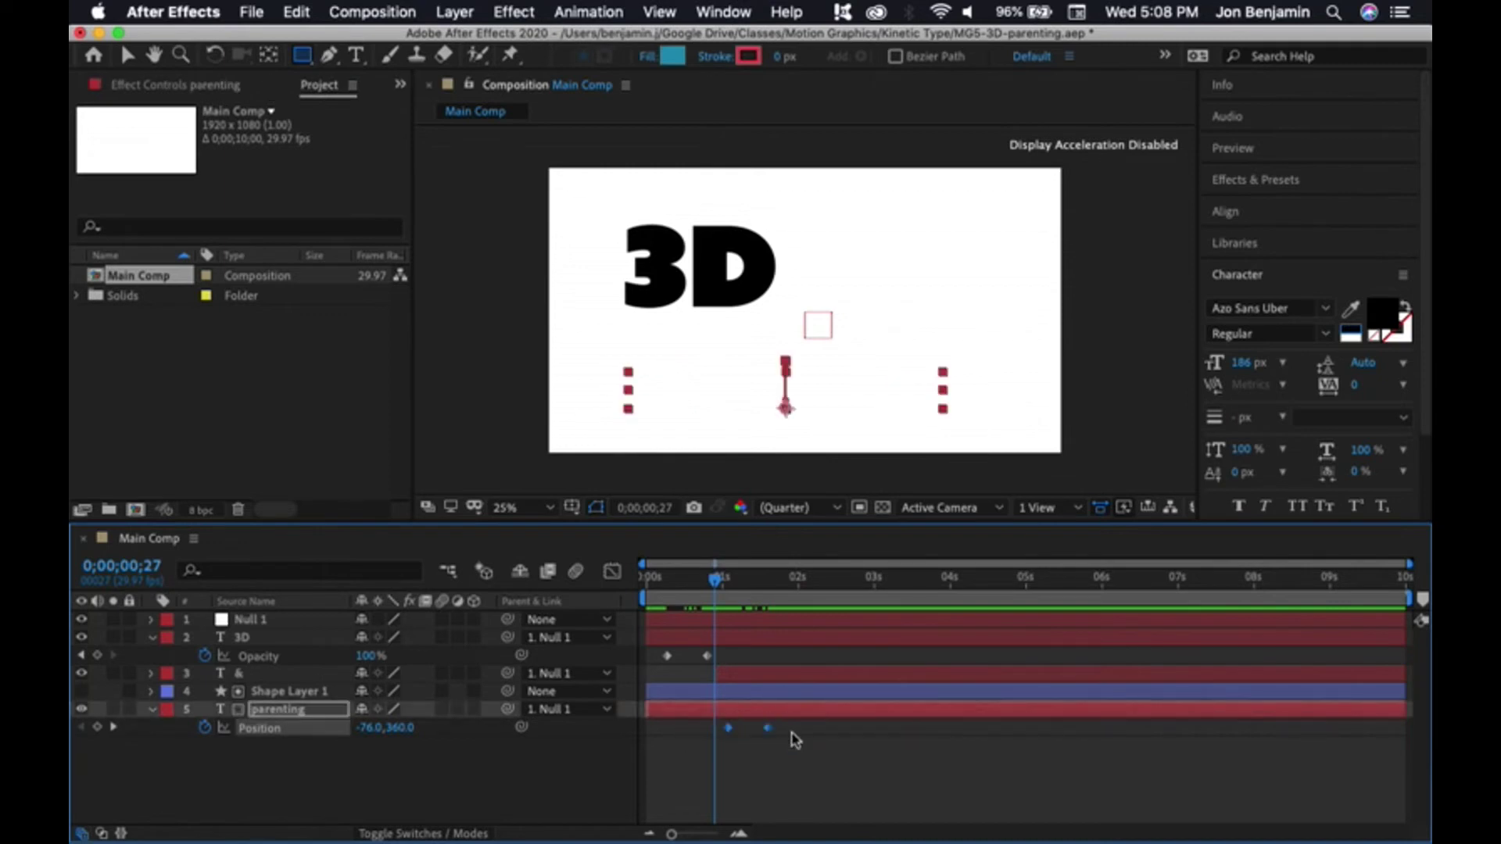
pyautogui.rightClick(767, 728)
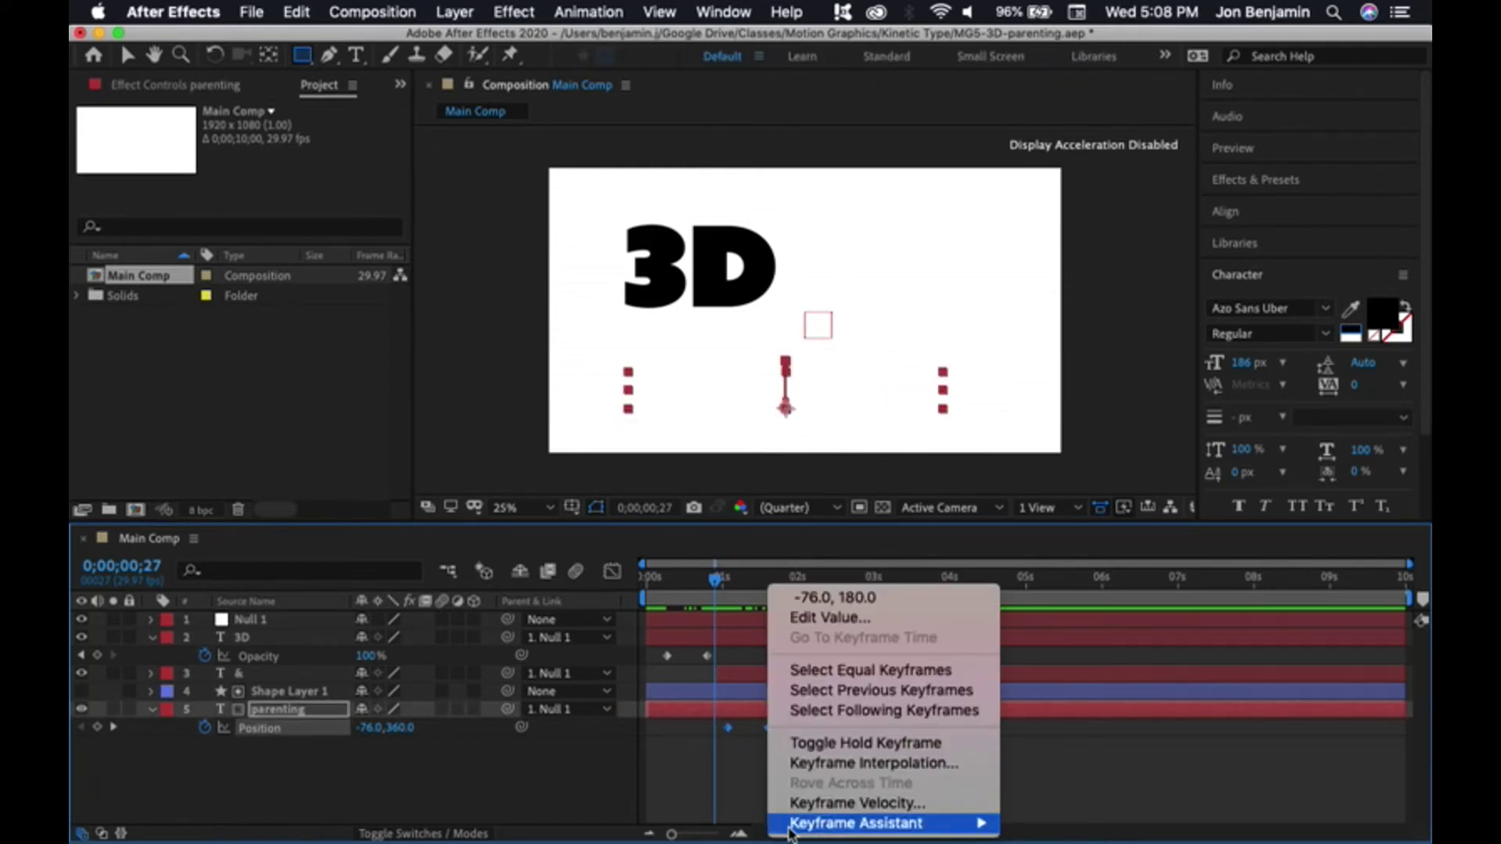
pyautogui.moveTo(860, 823)
pyautogui.click(1040, 701)
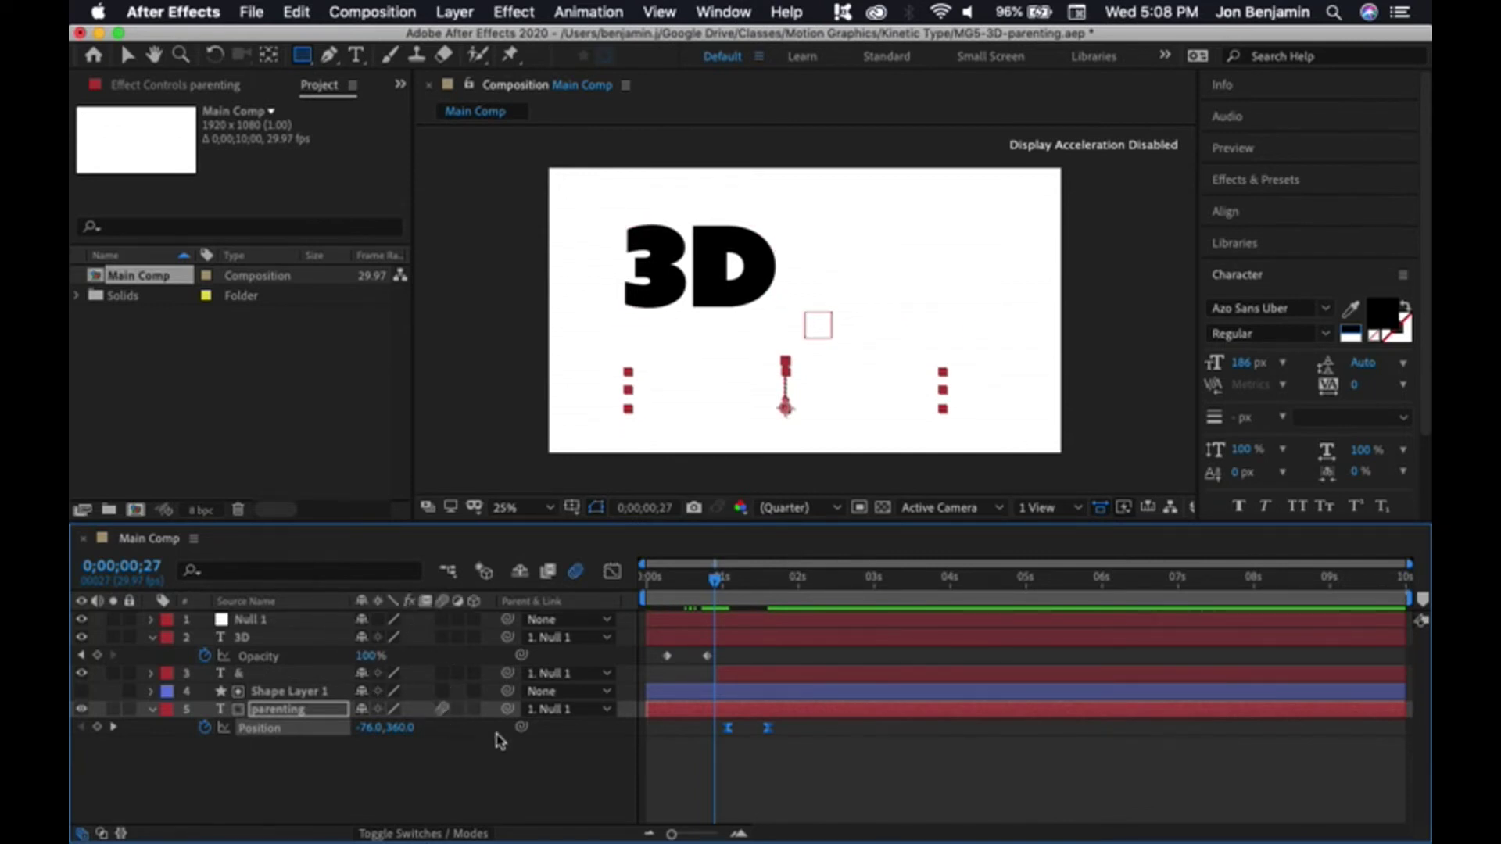
pyautogui.moveTo(715, 580); pyautogui.dragTo(774, 588)
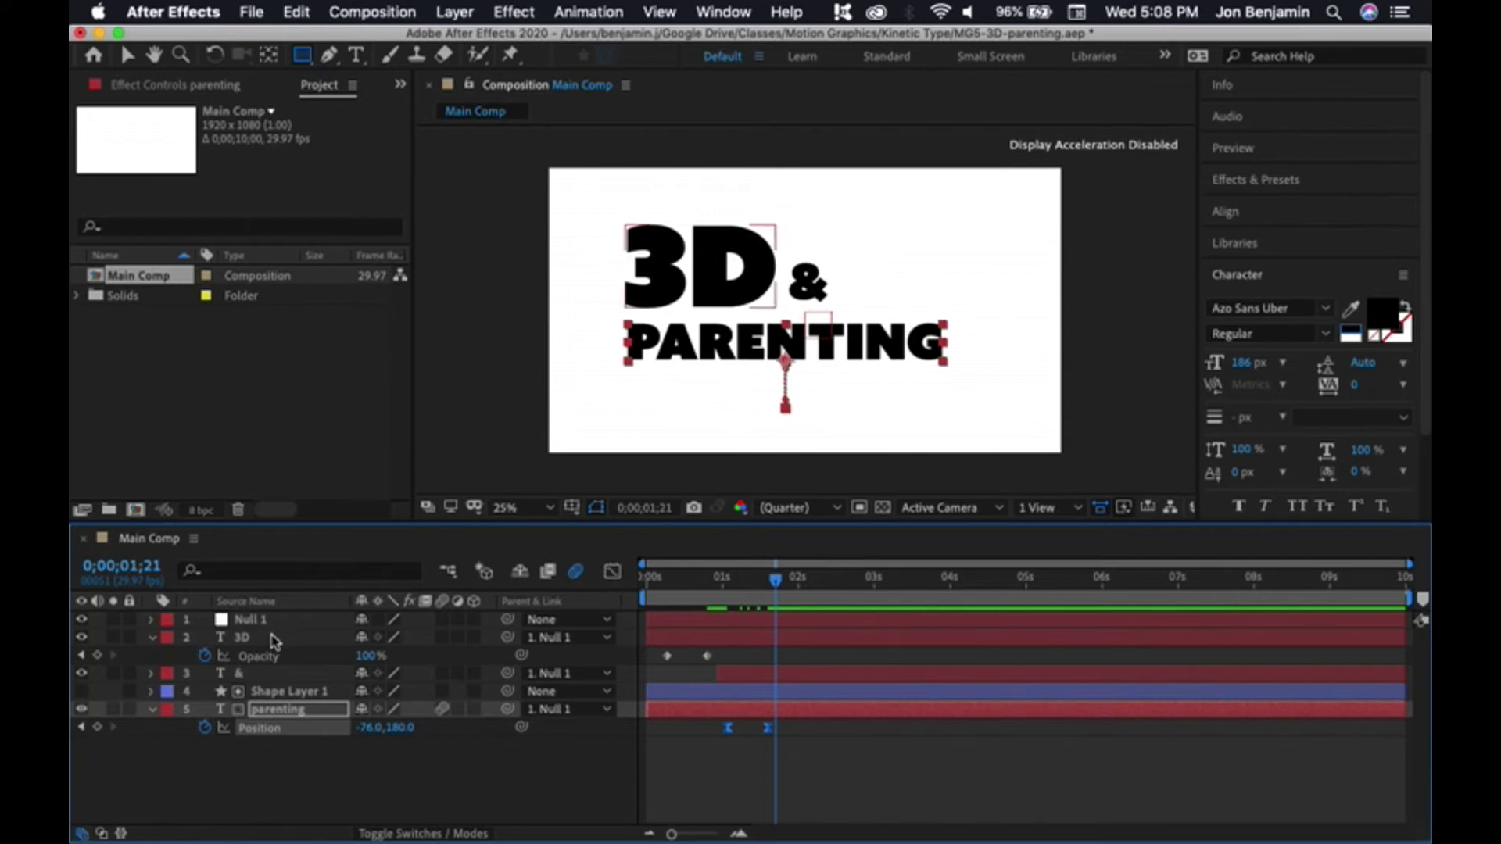
# Collapse the properties of all layers and show only the Position property of Null 1
pyautogui.click(251, 619)
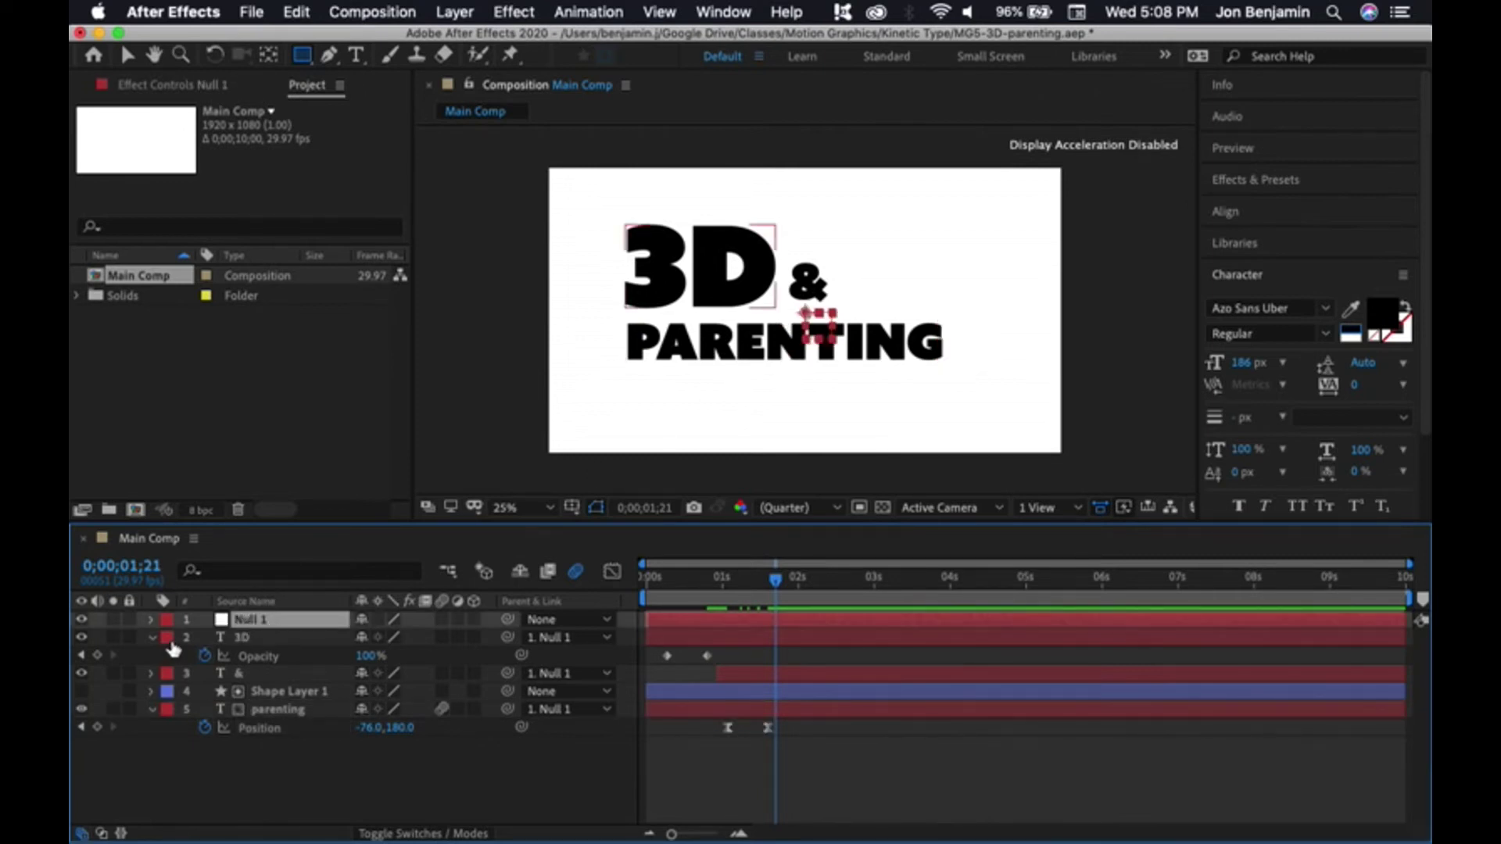
pyautogui.press('p')
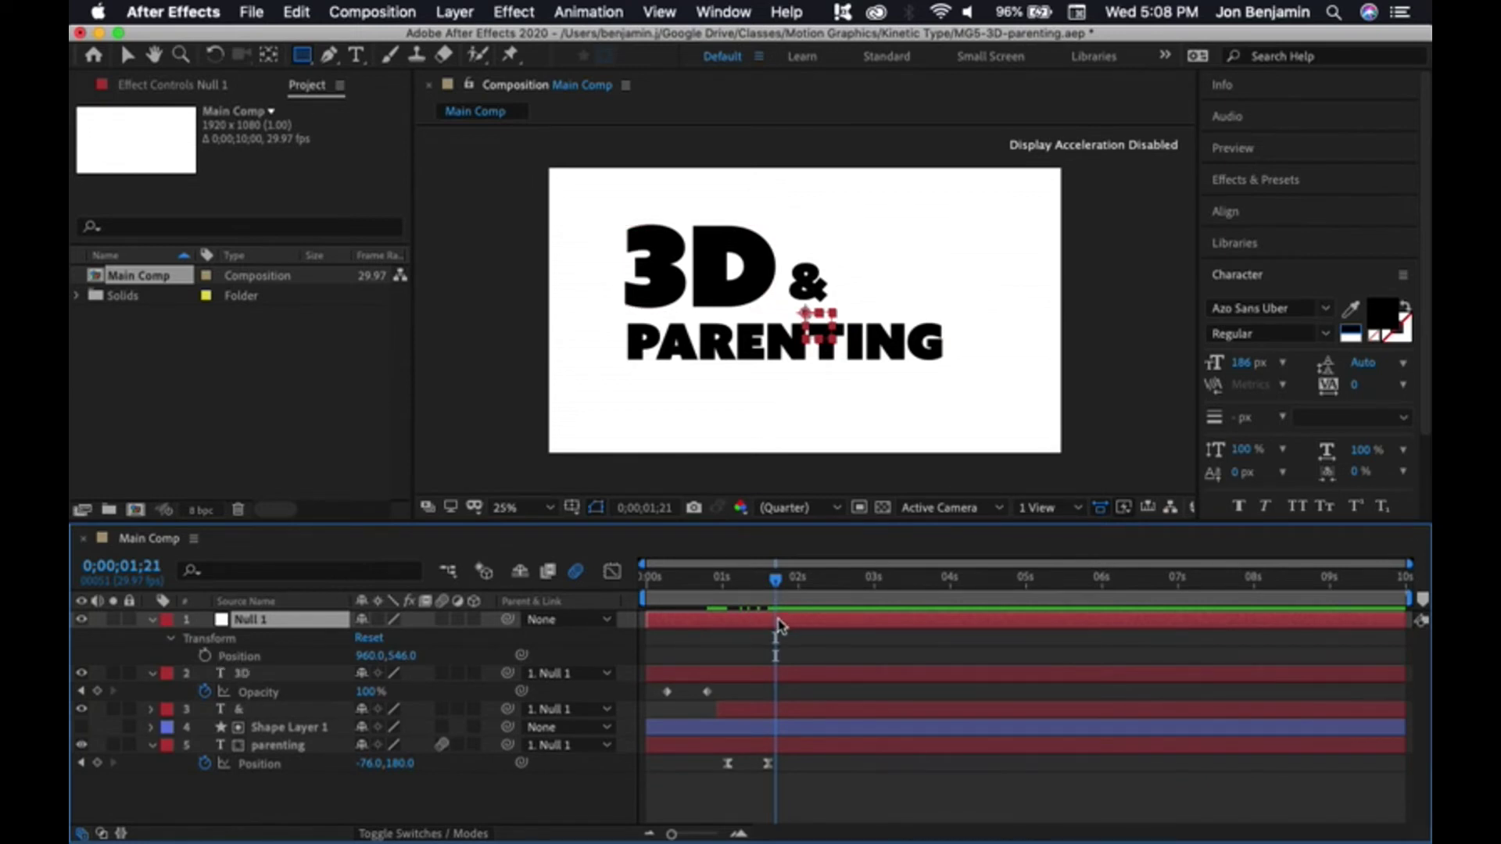
pyautogui.press('super+a')
pyautogui.press('u')
pyautogui.click(671, 745)
pyautogui.click(242, 637)
pyautogui.click(235, 621)
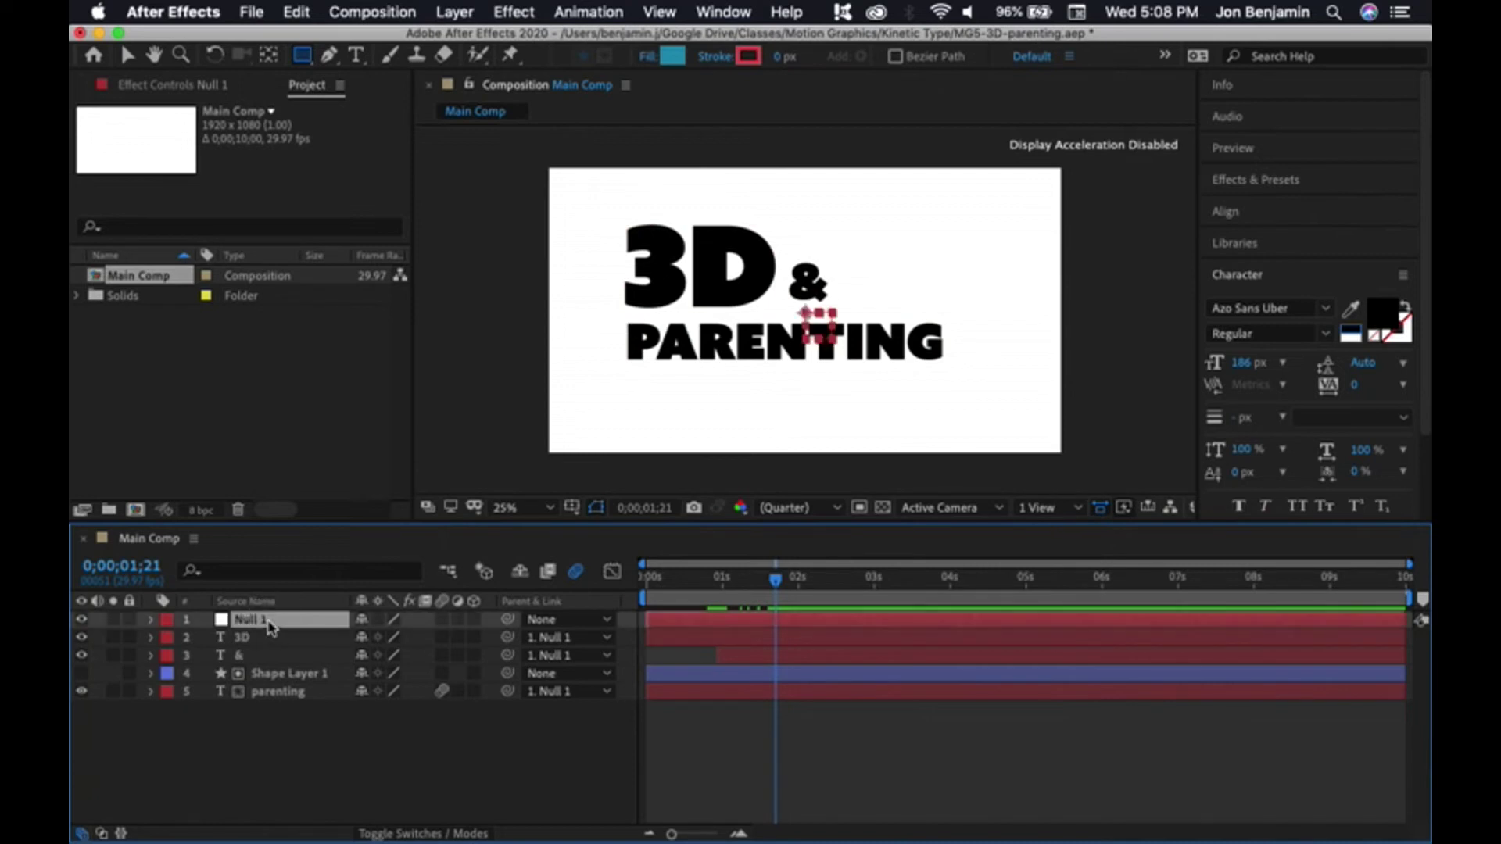
pyautogui.press('p')
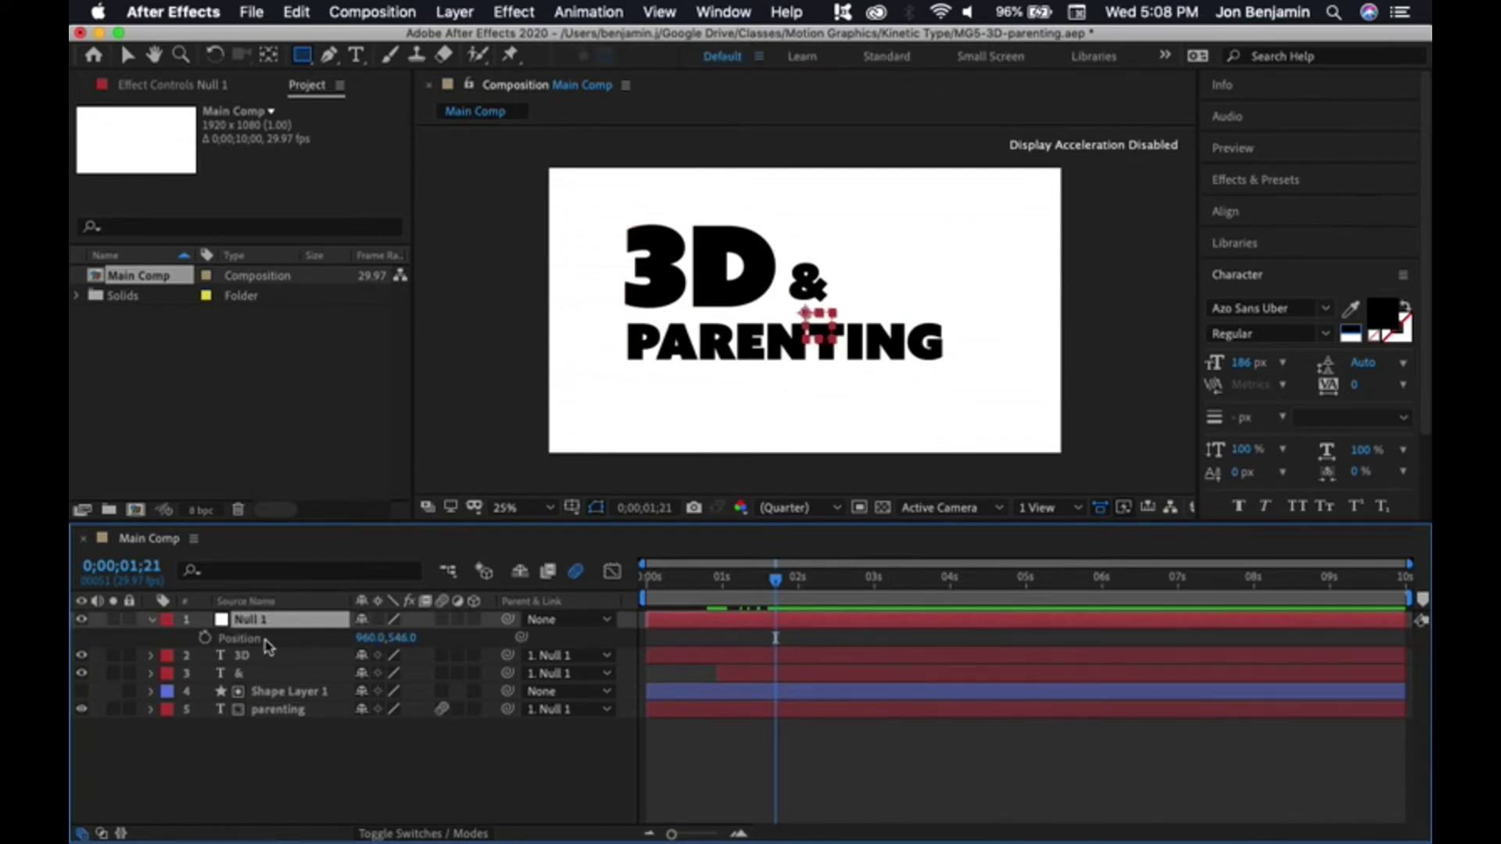
# Add Position keyframes of 960, 546 to Null 1 just before the 2-second mark and at 0;00;02;22
pyautogui.moveTo(778, 585); pyautogui.dragTo(853, 579)
pyautogui.click(206, 638)
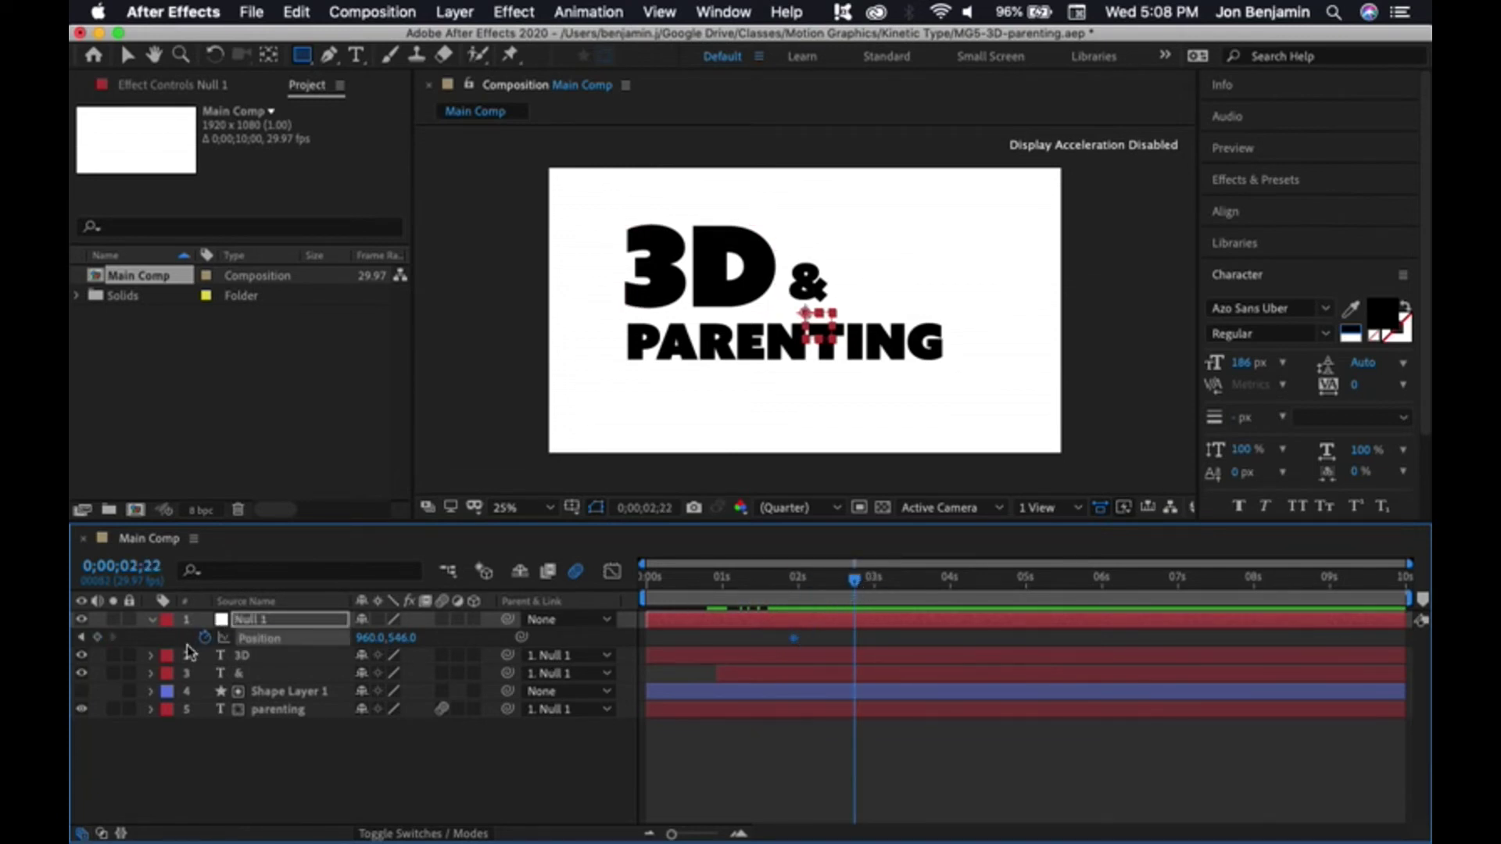
pyautogui.click(97, 638)
# Try sliding Null 1 horizontally to X 2366 at its second Position keyframe, and undo the move
pyautogui.moveTo(401, 643); pyautogui.dragTo(452, 642)
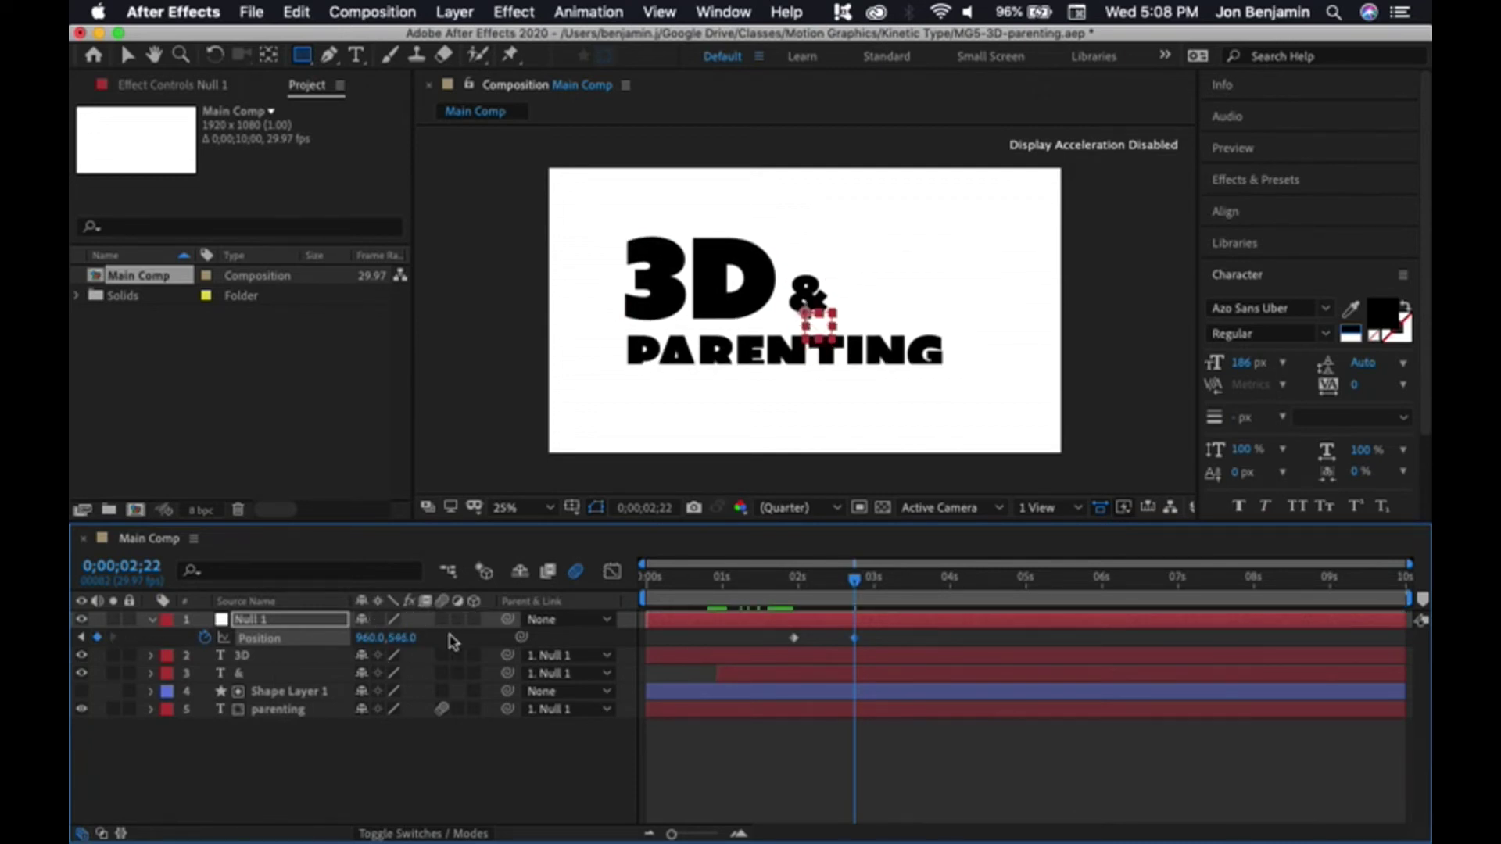
pyautogui.moveTo(373, 637); pyautogui.dragTo(1461, 617)
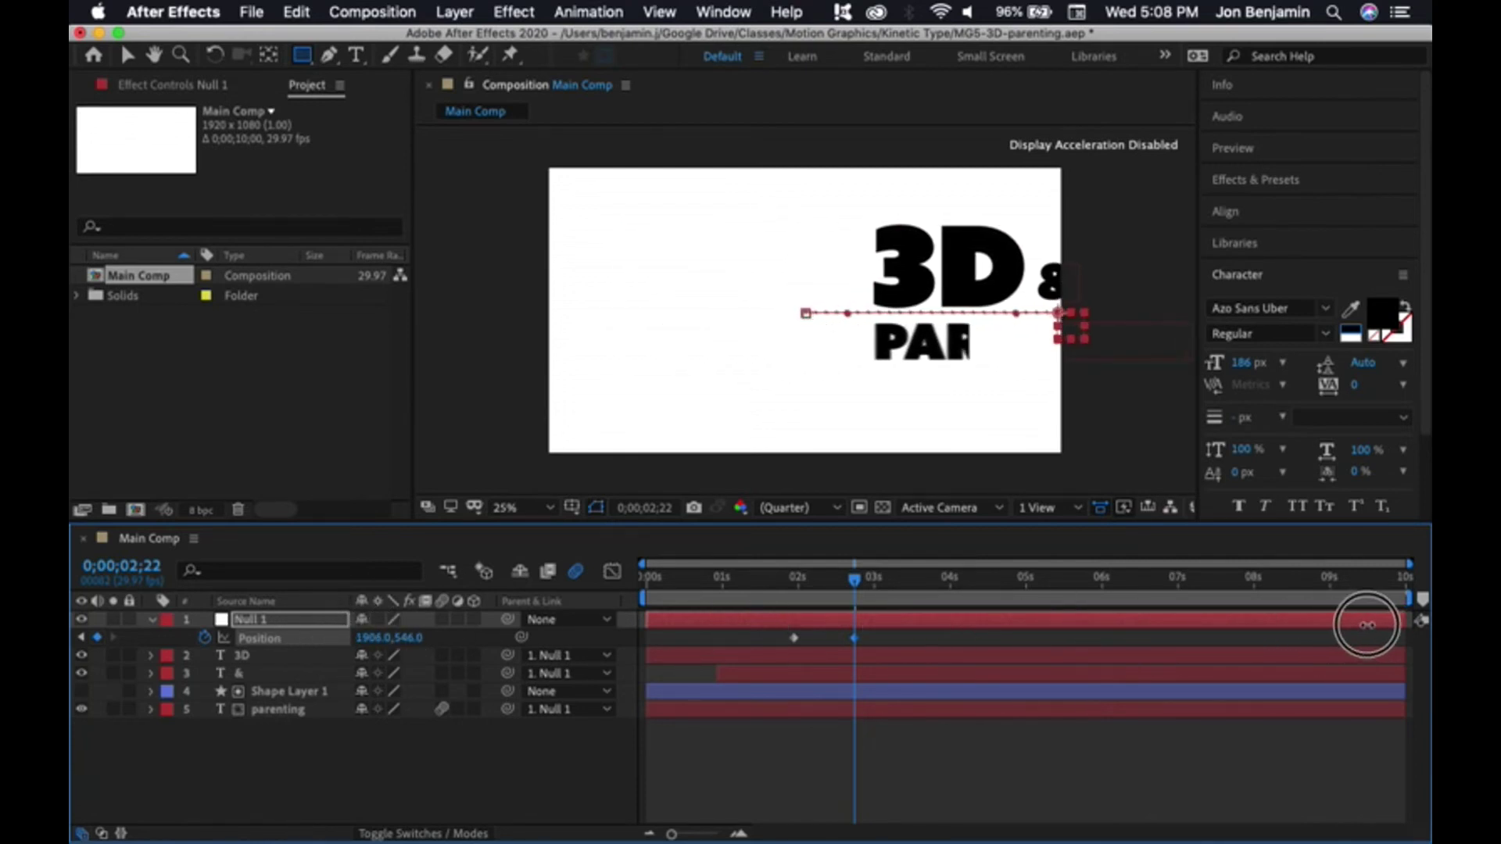
pyautogui.moveTo(377, 643); pyautogui.dragTo(868, 617)
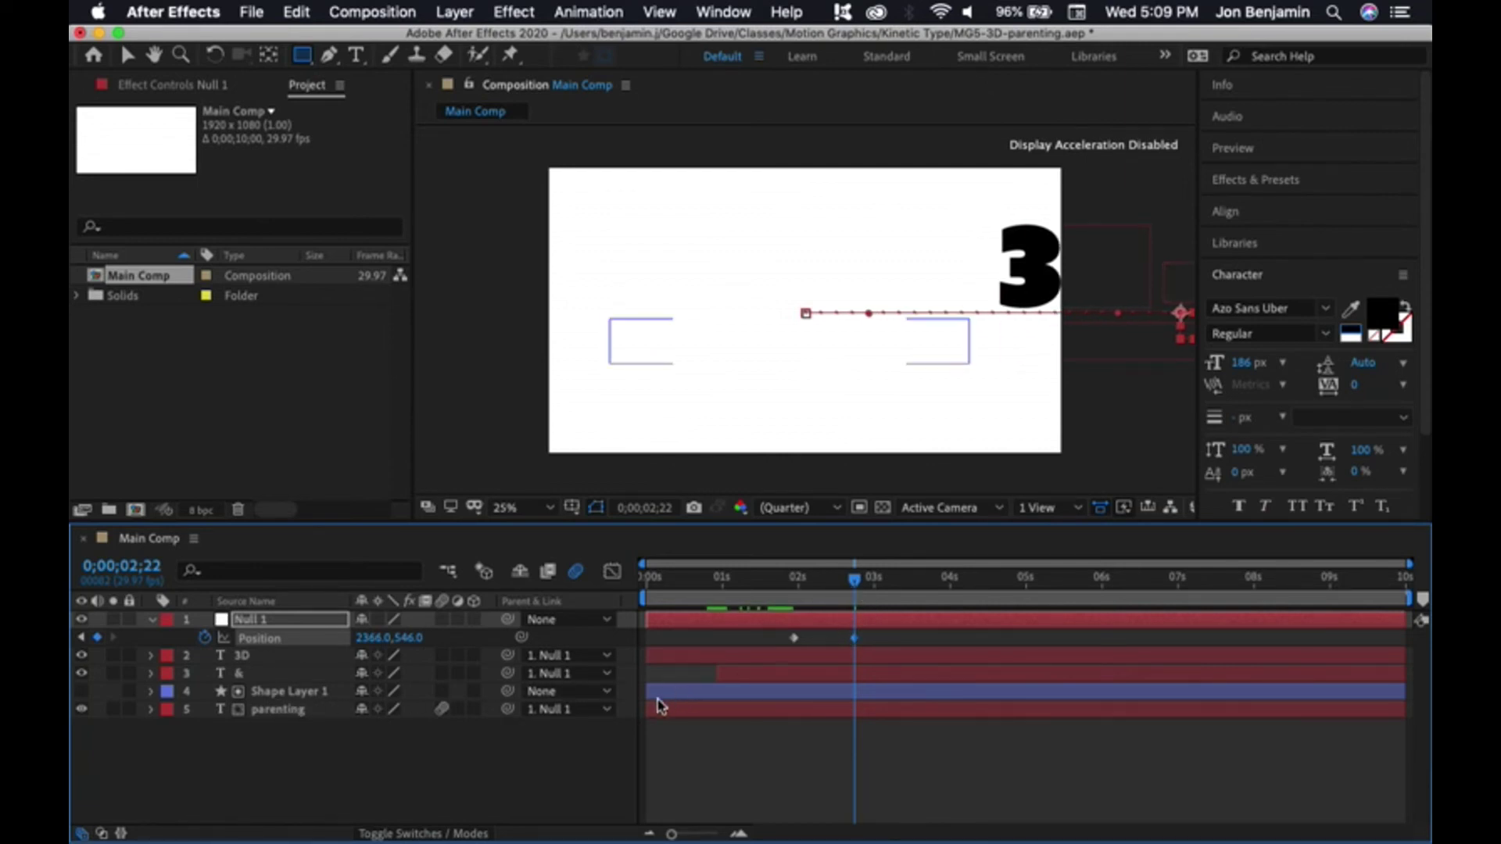
pyautogui.press('super+z')
pyautogui.press('super+z')
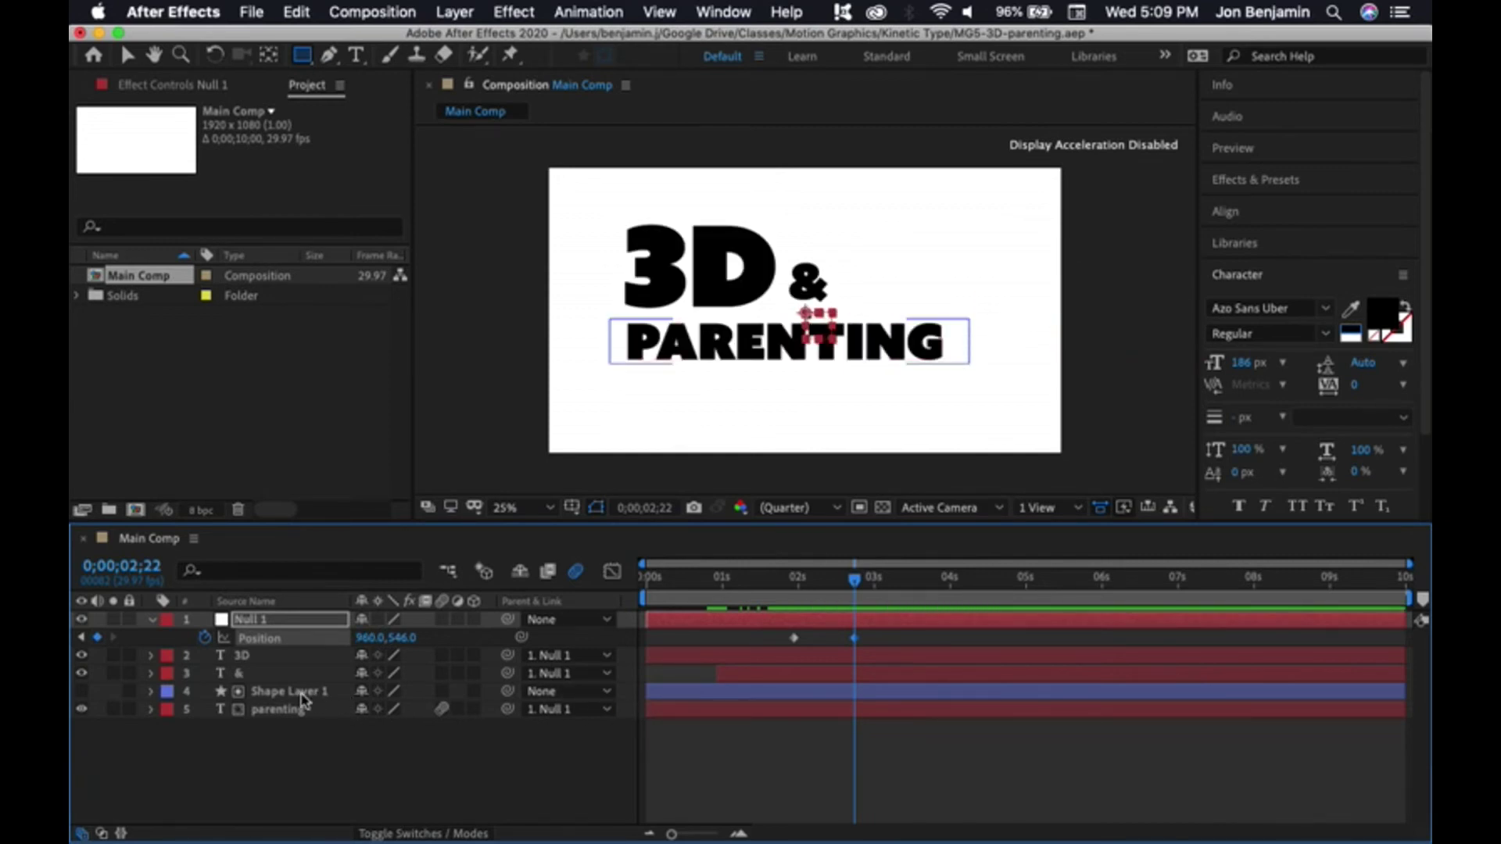
# Parent Shape Layer 1 to Null 1 so the matte moves together with the text
pyautogui.click(583, 691)
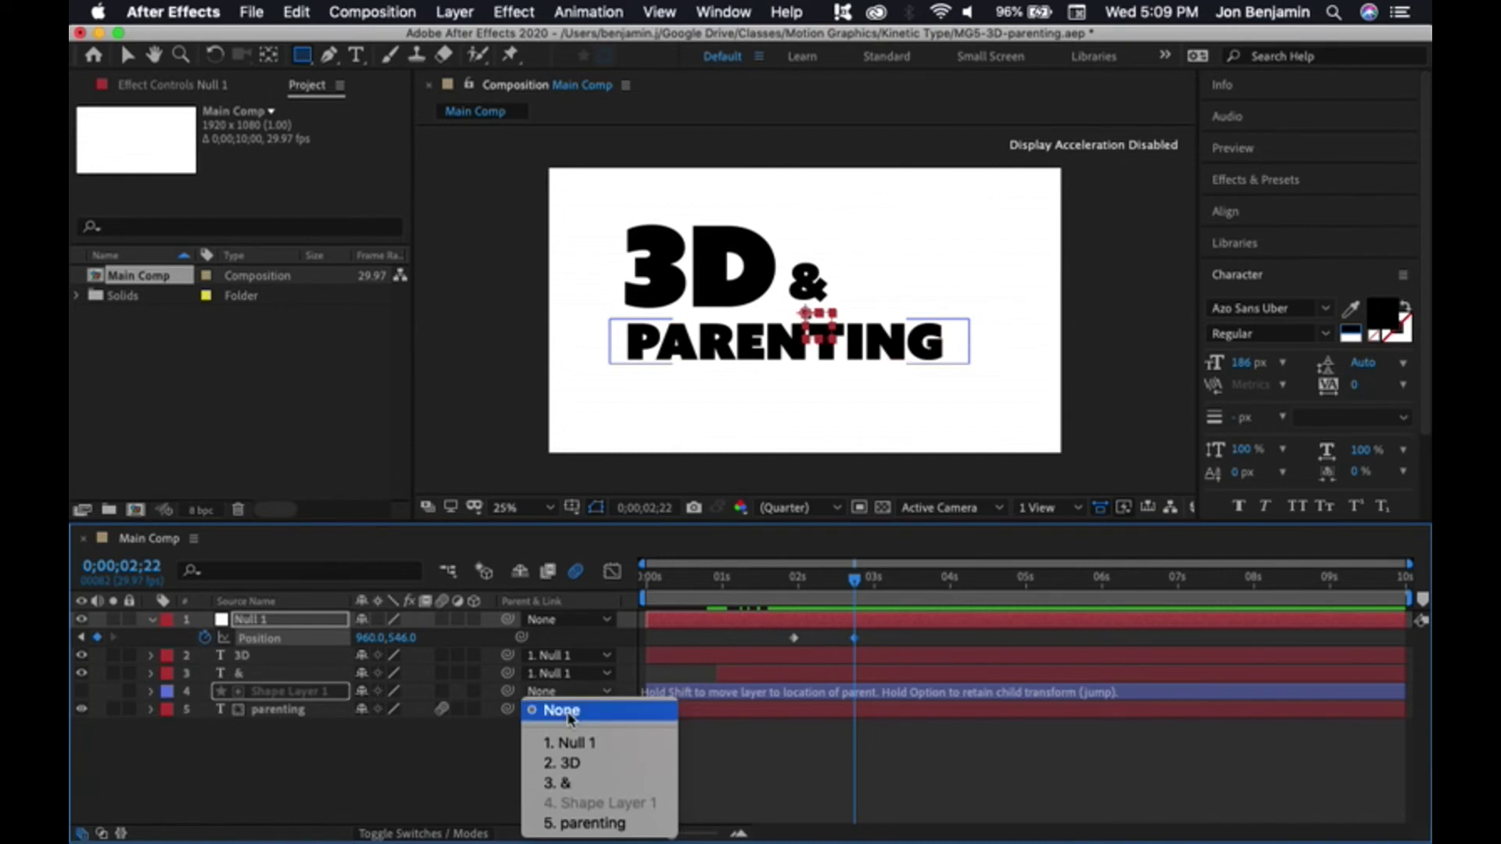
pyautogui.click(574, 744)
pyautogui.click(629, 739)
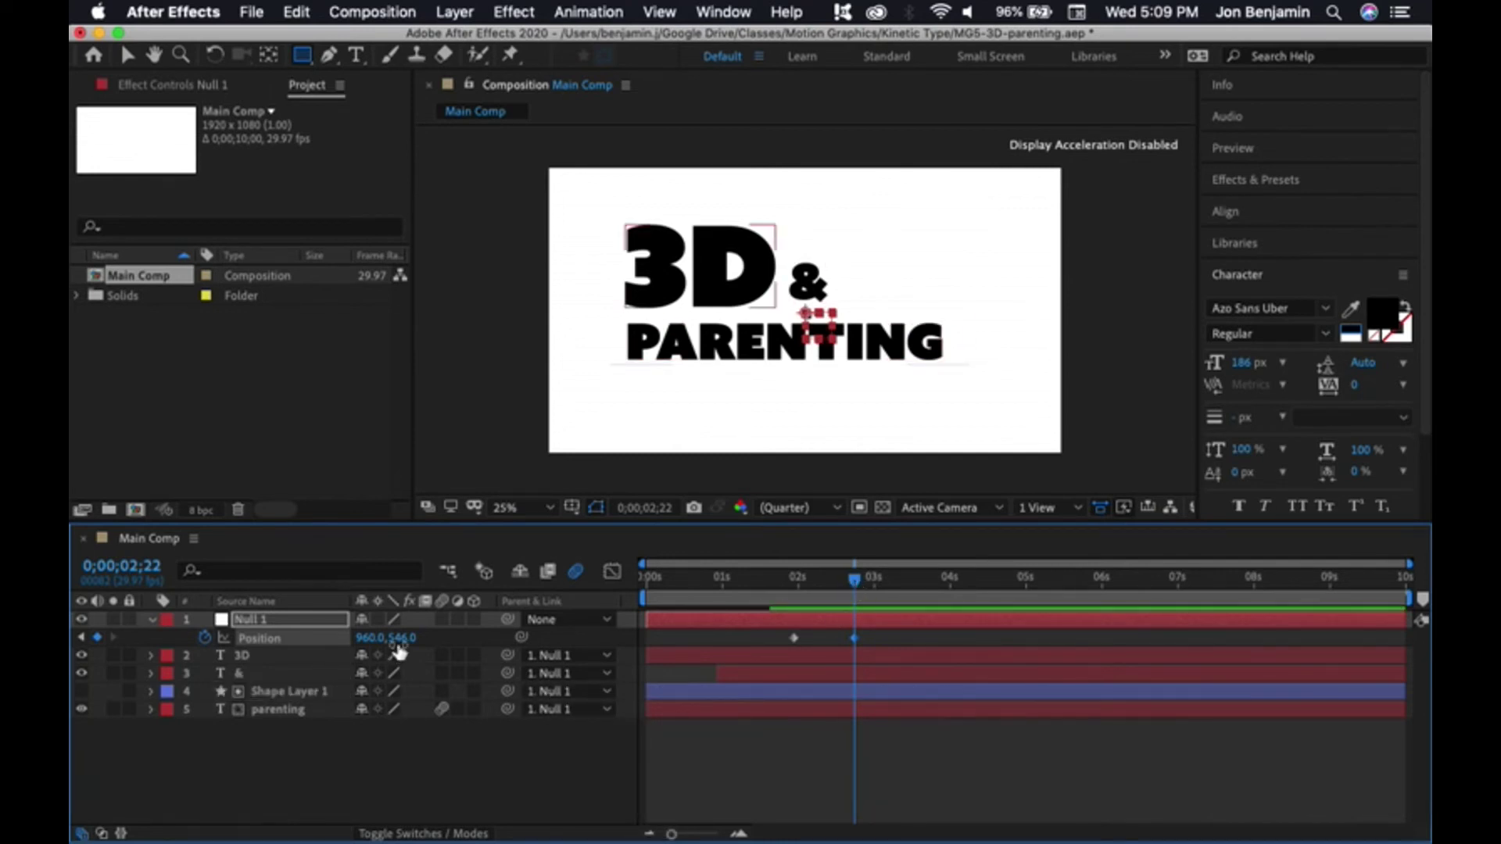
# Set Null 1's Position keyframe at 0;00;02;22 to 2643, 546 and preview the animation from the start
pyautogui.moveTo(402, 638); pyautogui.dragTo(1407, 643)
pyautogui.moveTo(373, 643); pyautogui.dragTo(1146, 640)
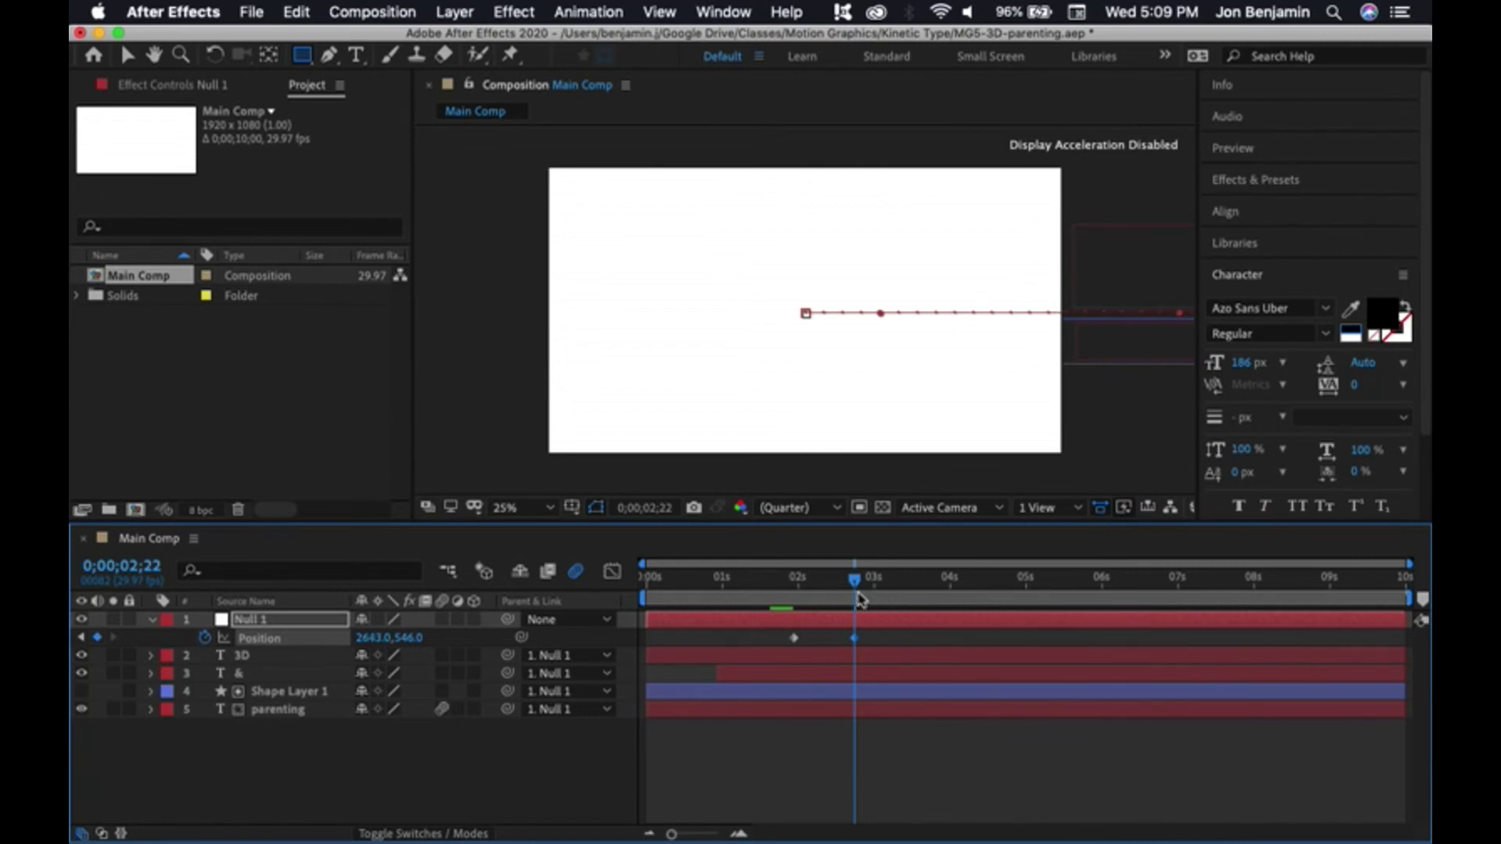
pyautogui.moveTo(860, 601); pyautogui.dragTo(637, 584)
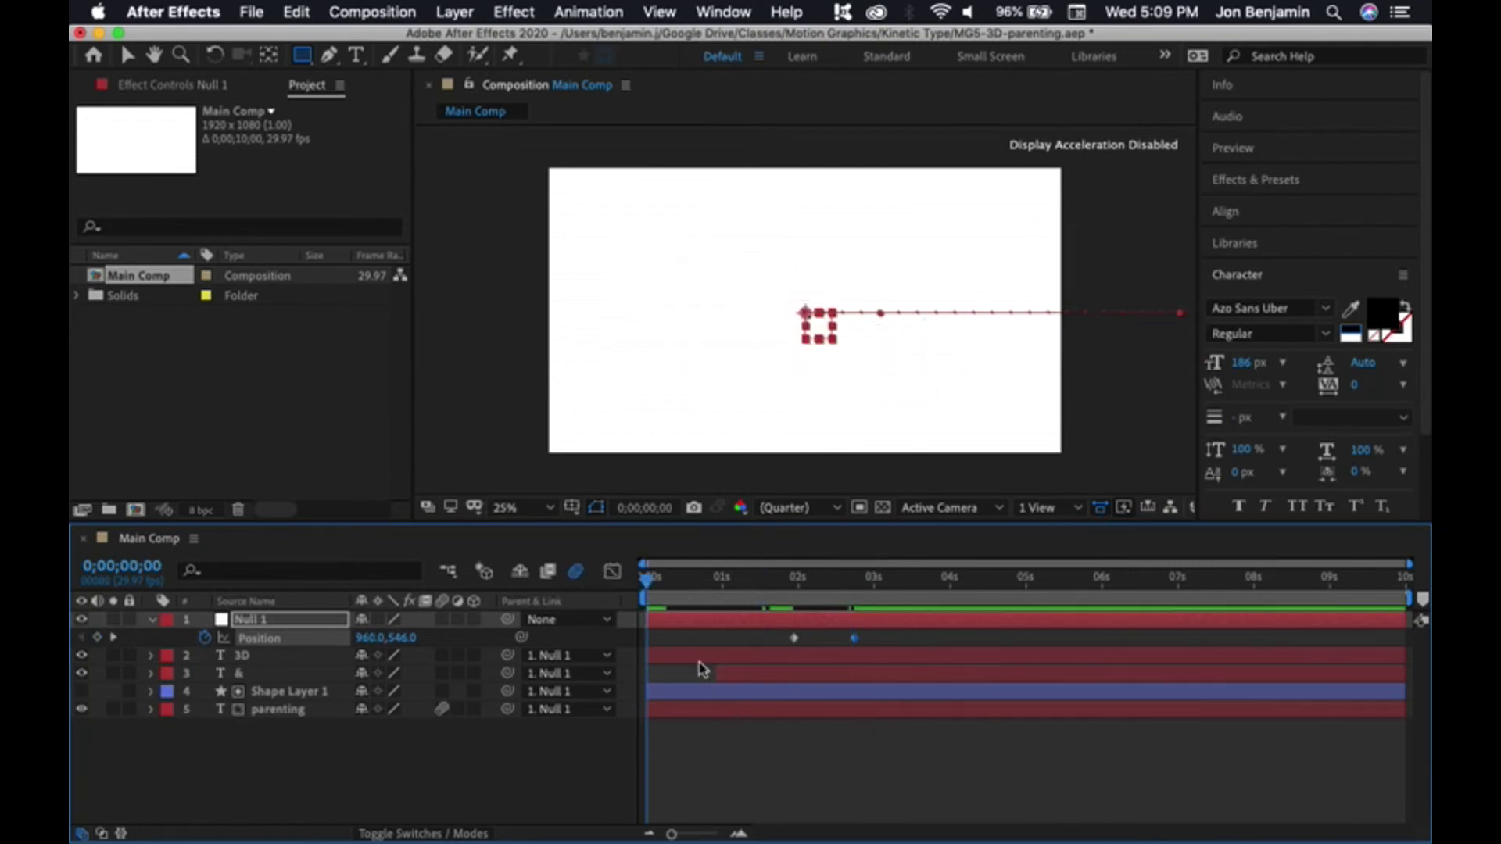
pyautogui.press('space')
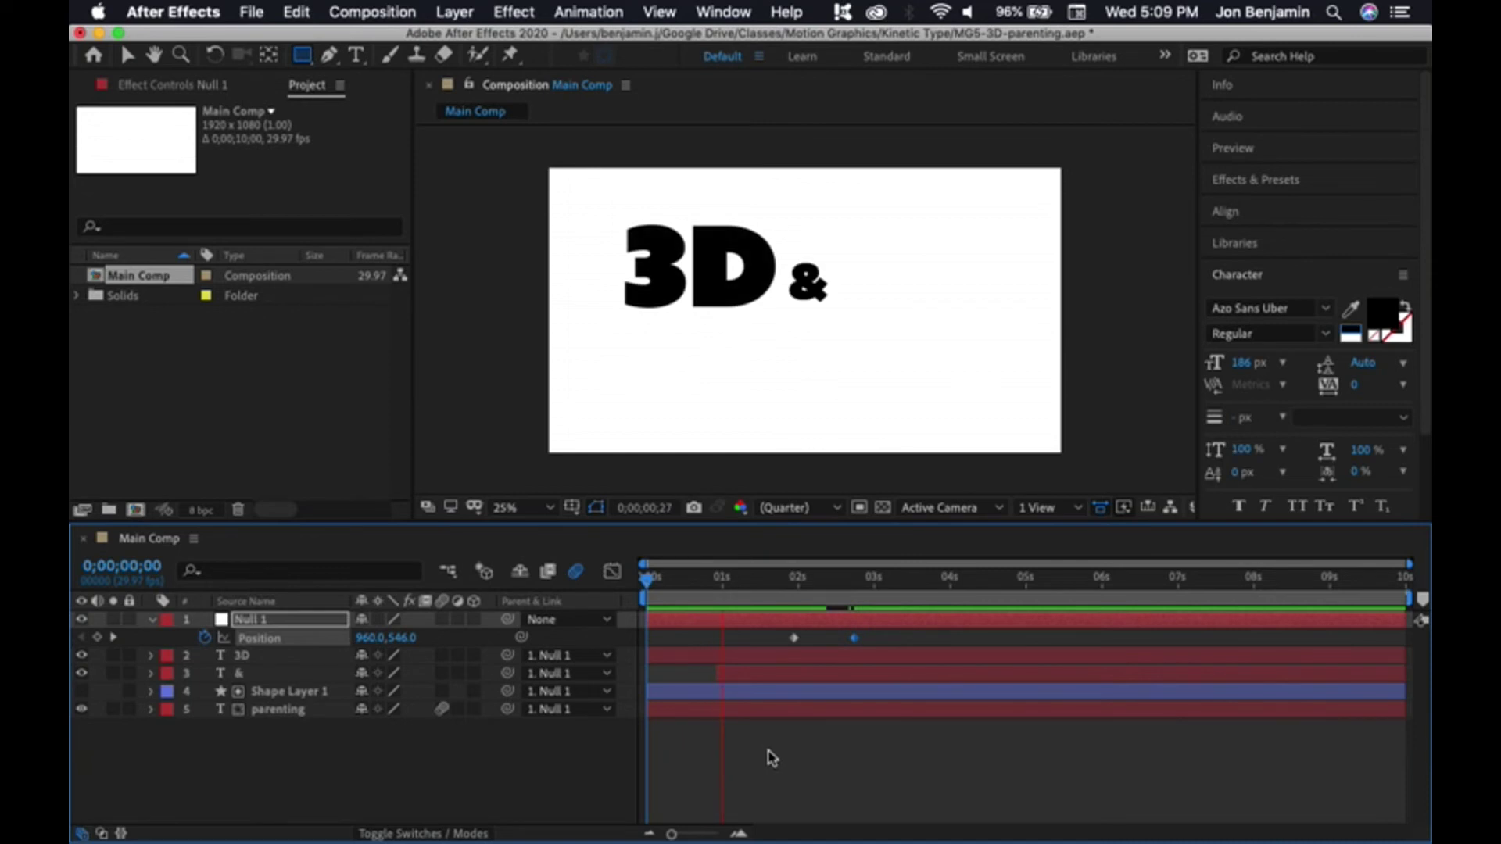
pyautogui.press('space')
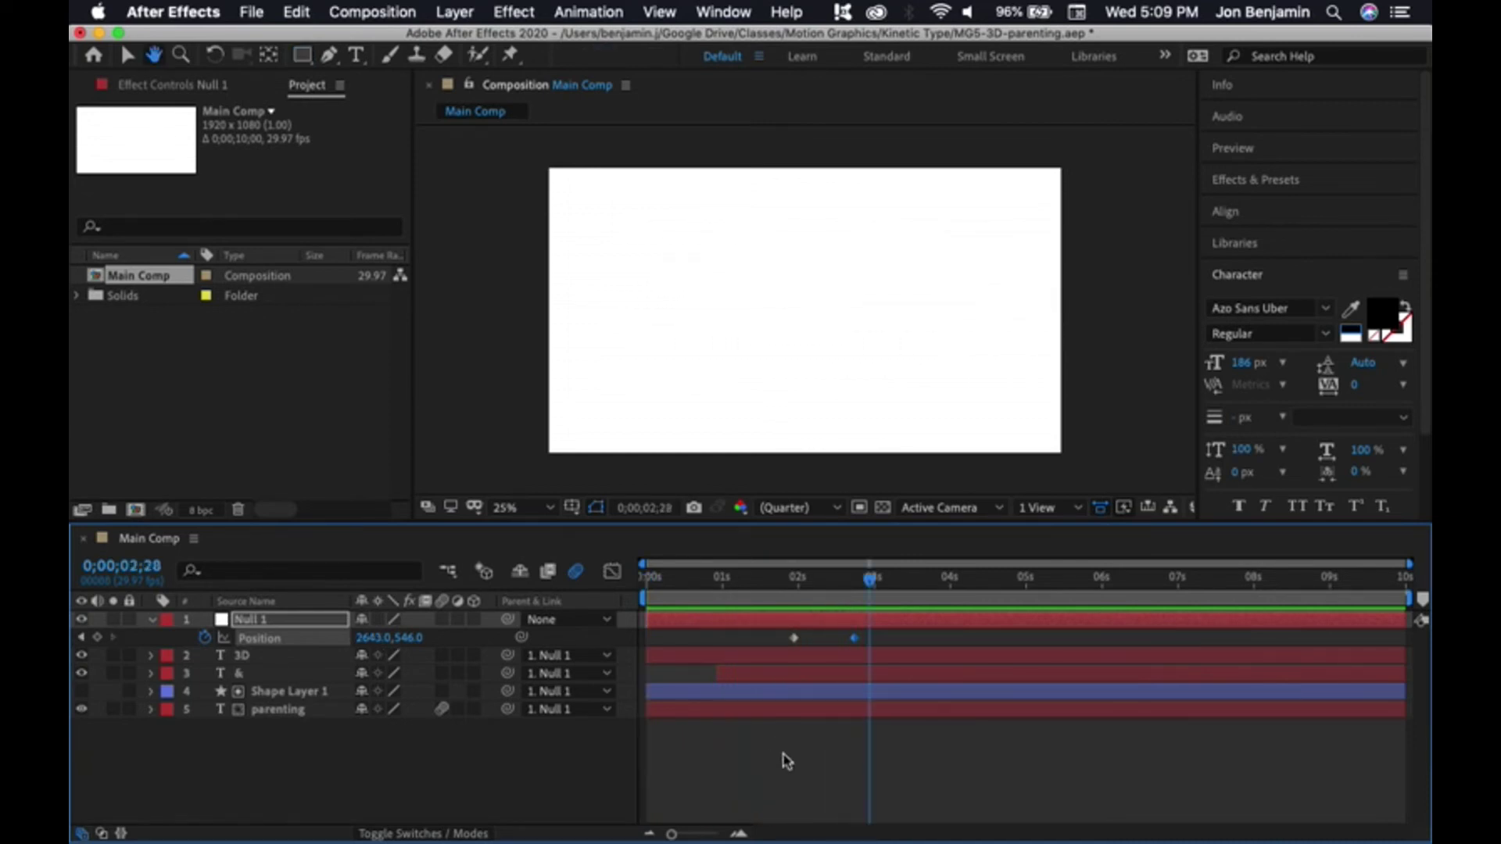
# Turn on motion blur for the 3D and & layers and scrub through the slide-out
pyautogui.click(869, 579)
pyautogui.moveTo(796, 588)
pyautogui.mouseDown()
pyautogui.moveTo(909, 586)
pyautogui.moveTo(803, 588)
pyautogui.mouseUp()
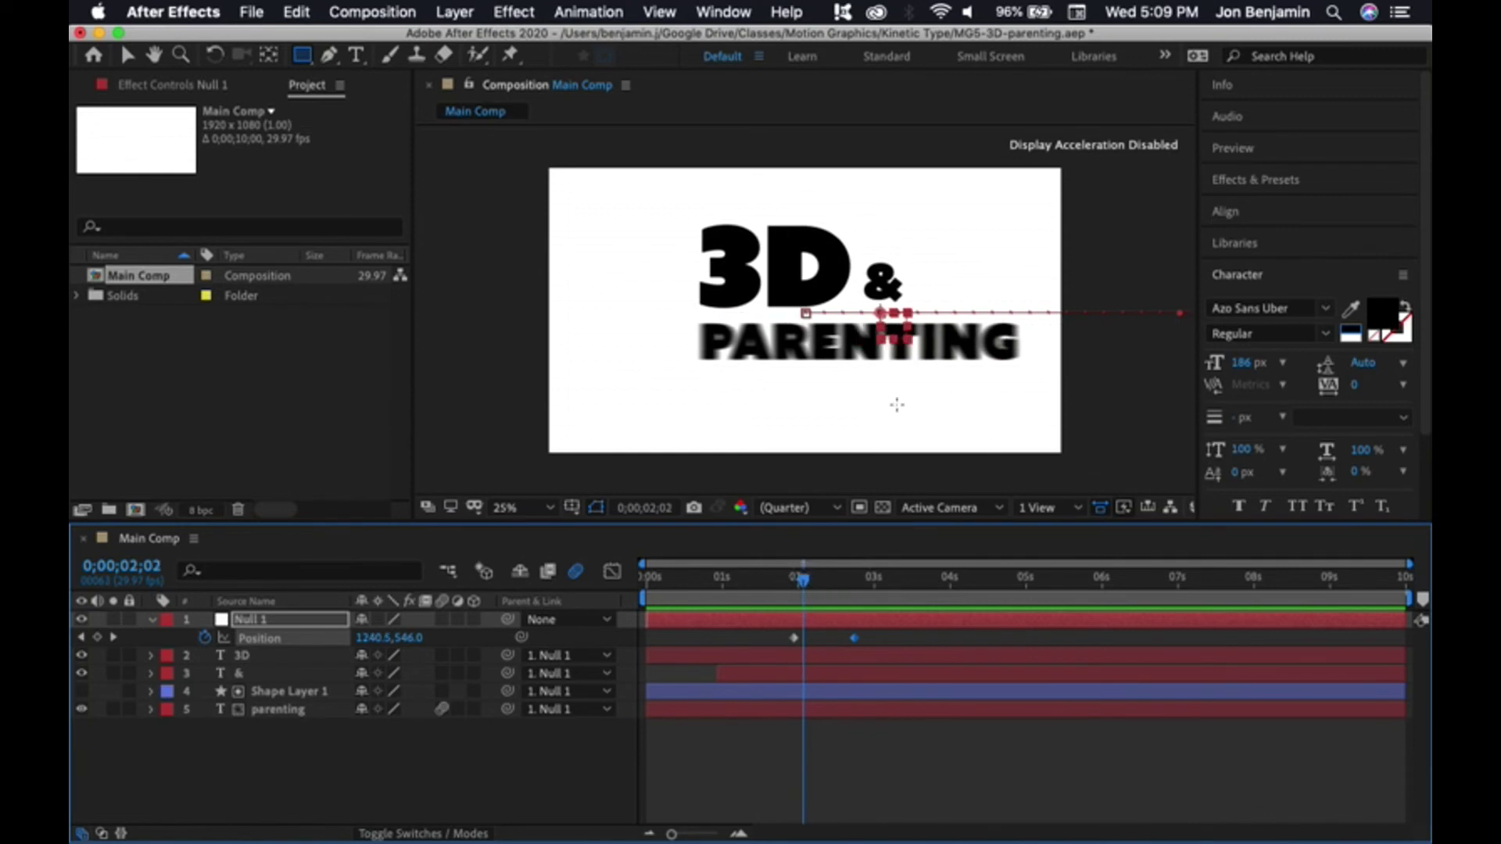
pyautogui.click(294, 673)
pyautogui.click(441, 655)
pyautogui.moveTo(802, 580); pyautogui.dragTo(853, 563)
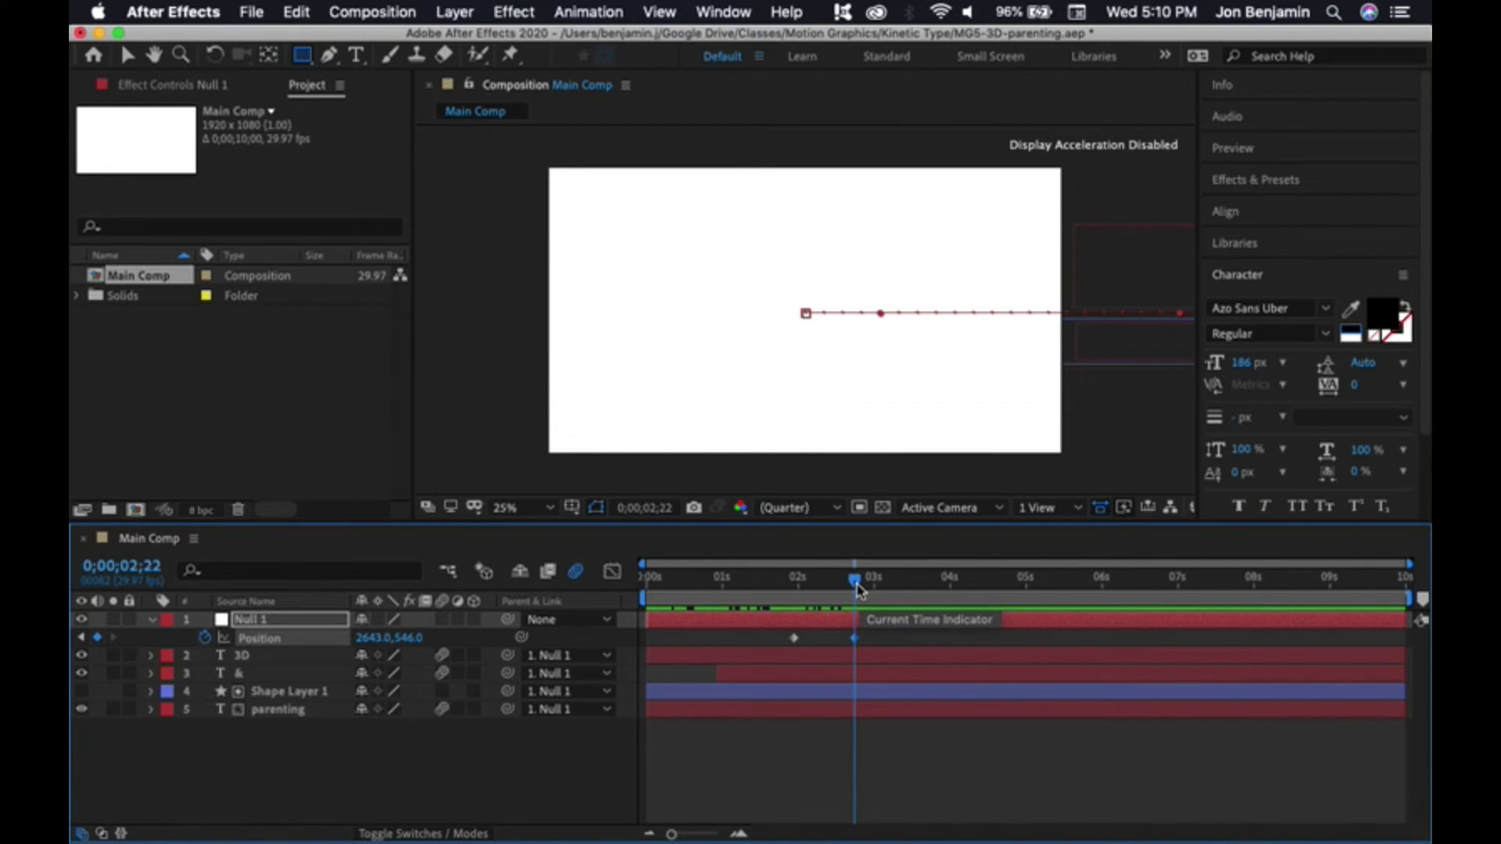
pyautogui.moveTo(857, 590); pyautogui.dragTo(782, 592)
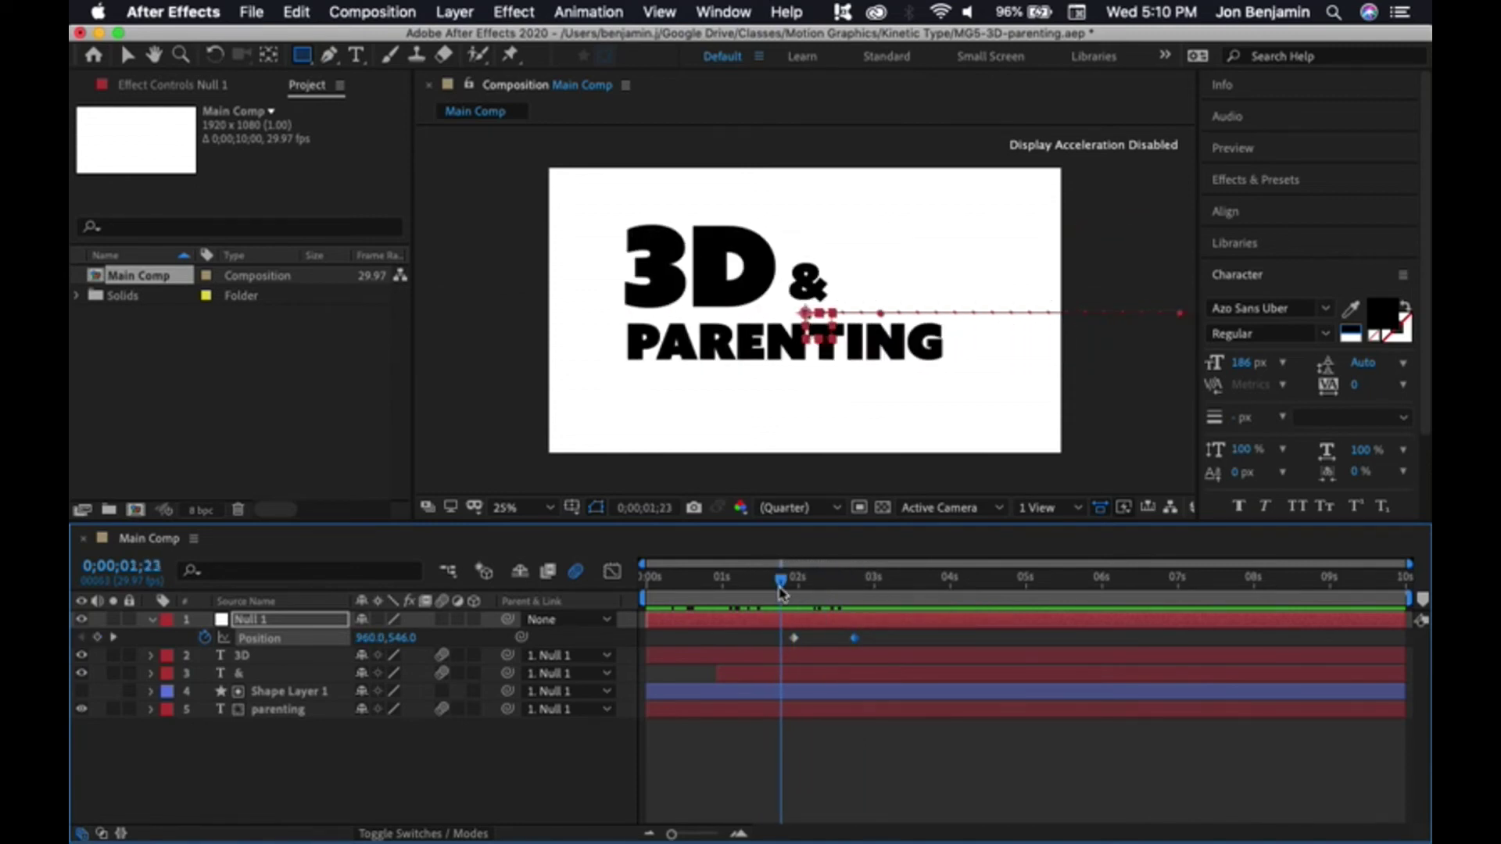
# Shift both of Null 1's Position keyframes later, to about 0;00;03;07 and 0;00;04;01, and return to 0;00;01;26
pyautogui.click(794, 640)
pyautogui.moveTo(813, 640); pyautogui.dragTo(941, 637)
pyautogui.click(921, 653)
pyautogui.moveTo(781, 579); pyautogui.dragTo(788, 579)
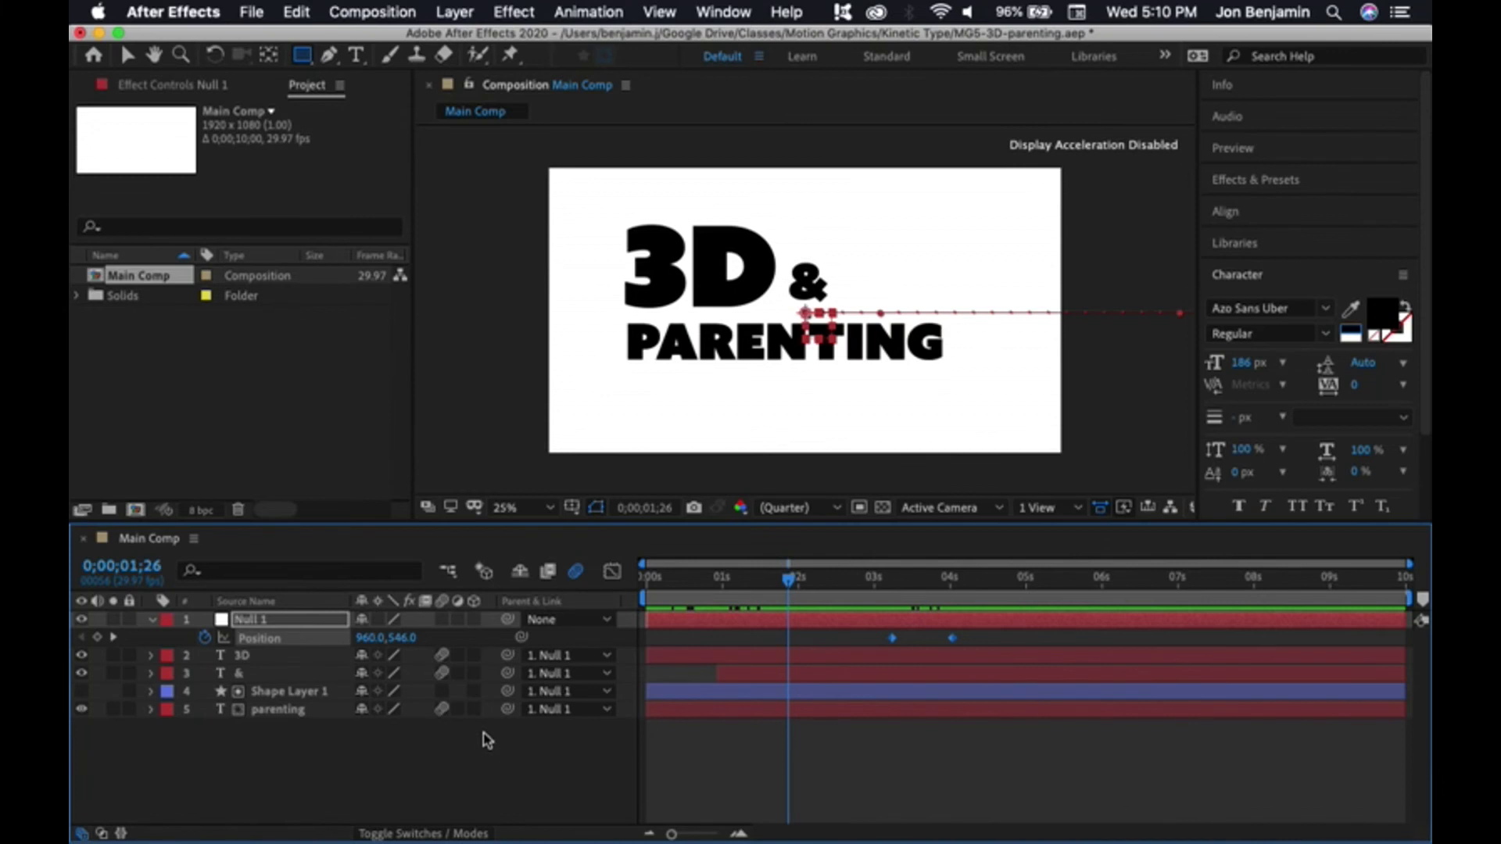
# Make Null 1, the three text layers and Shape Layer 1 3D layers, and show Null 1's transform properties
pyautogui.click(474, 620)
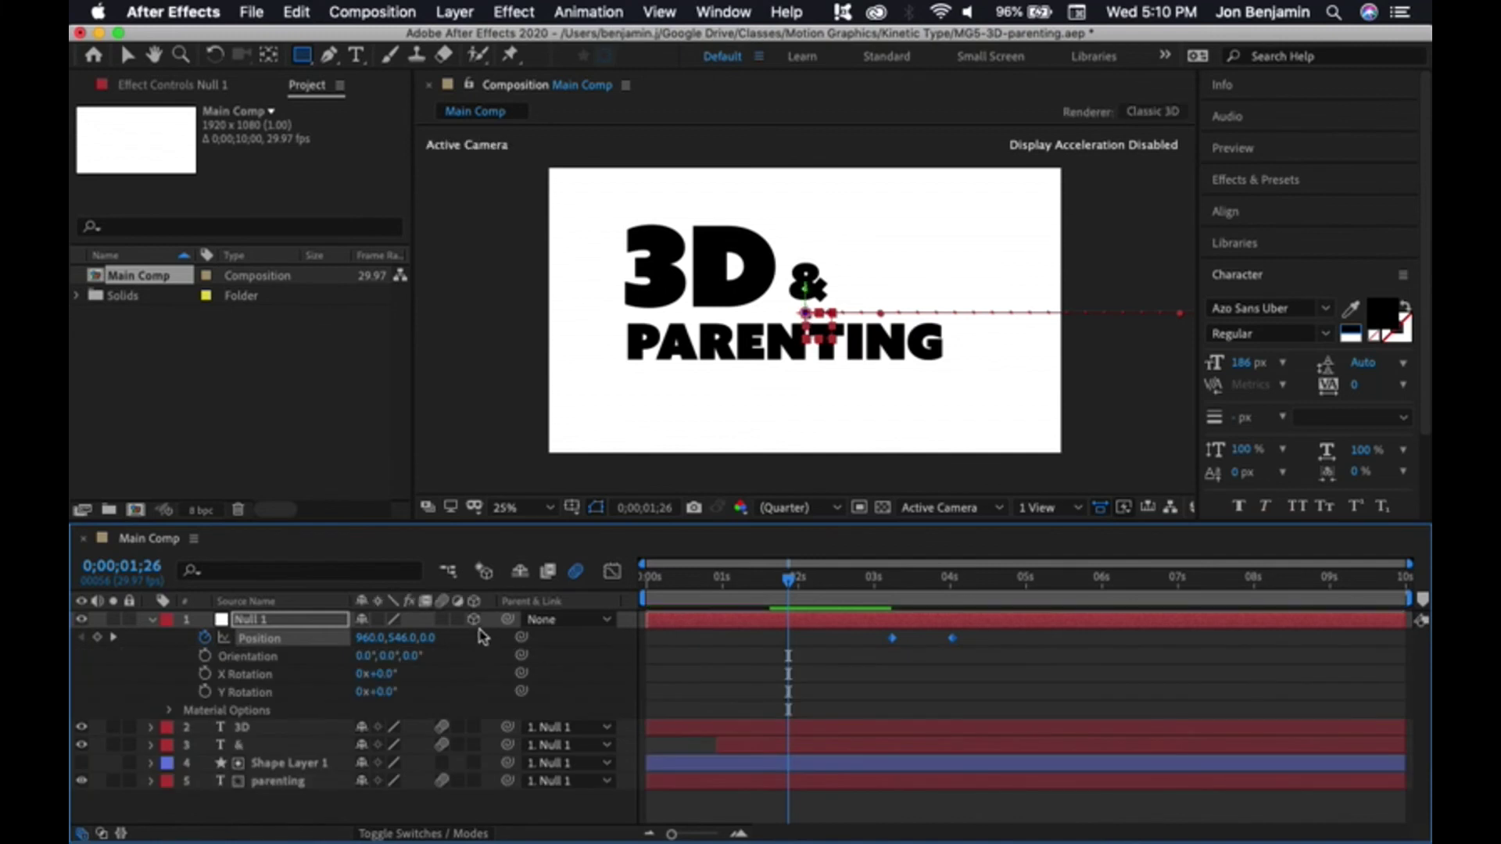
pyautogui.click(151, 620)
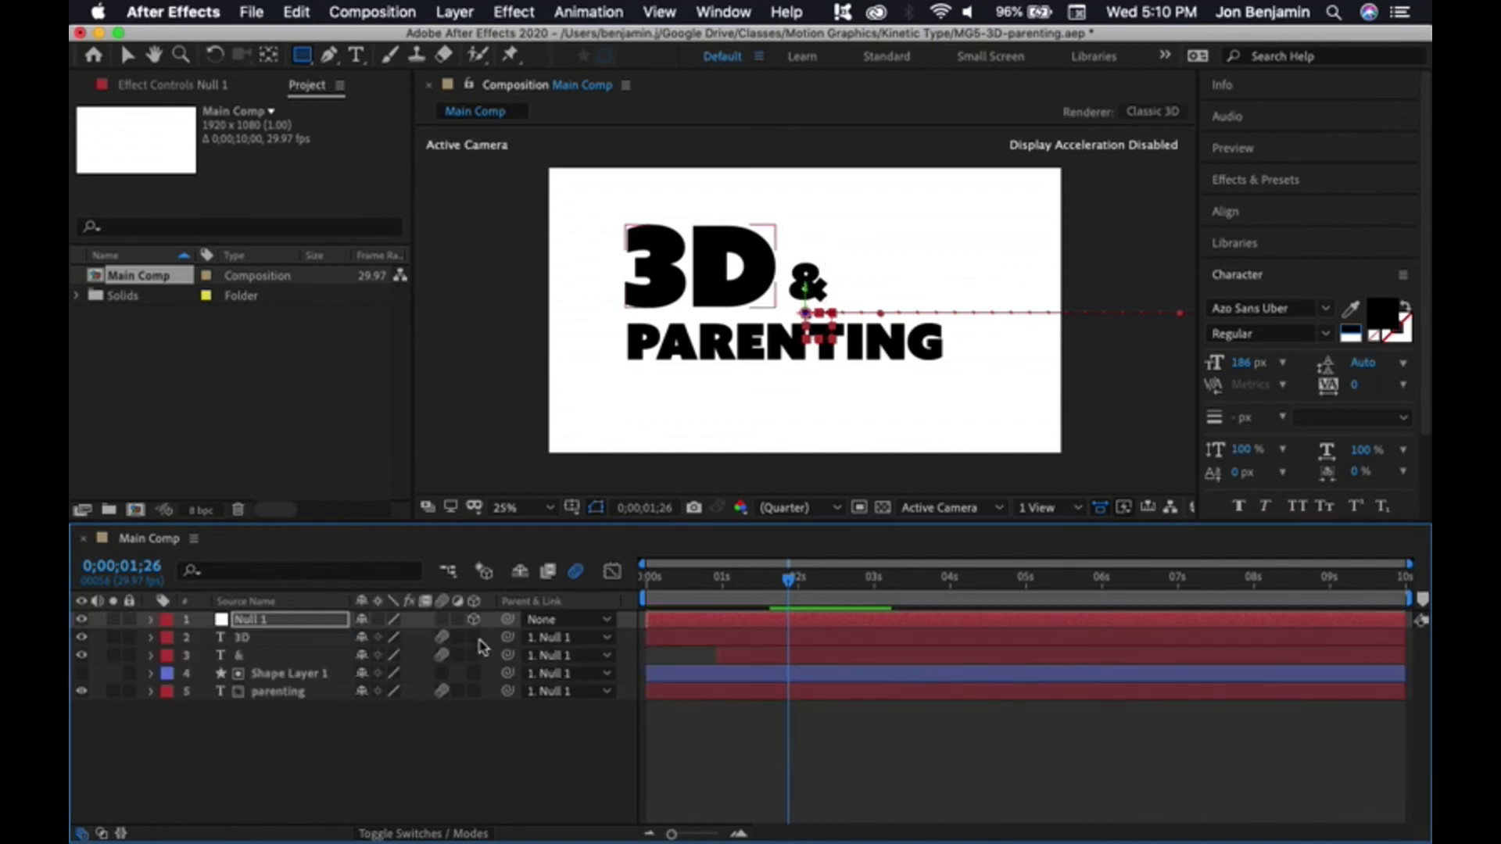
pyautogui.moveTo(474, 641); pyautogui.dragTo(474, 691)
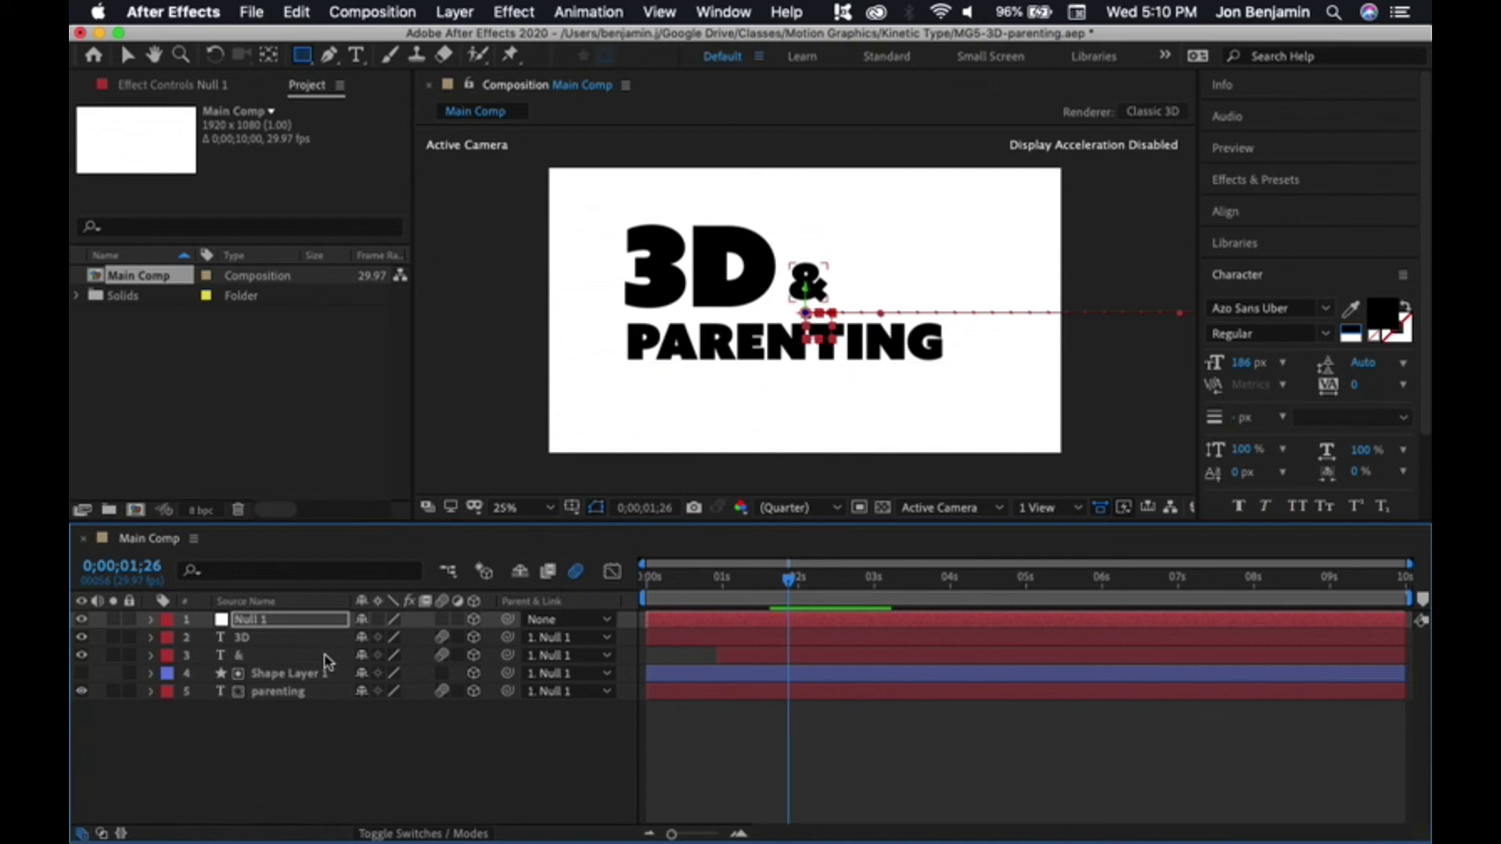
pyautogui.click(148, 622)
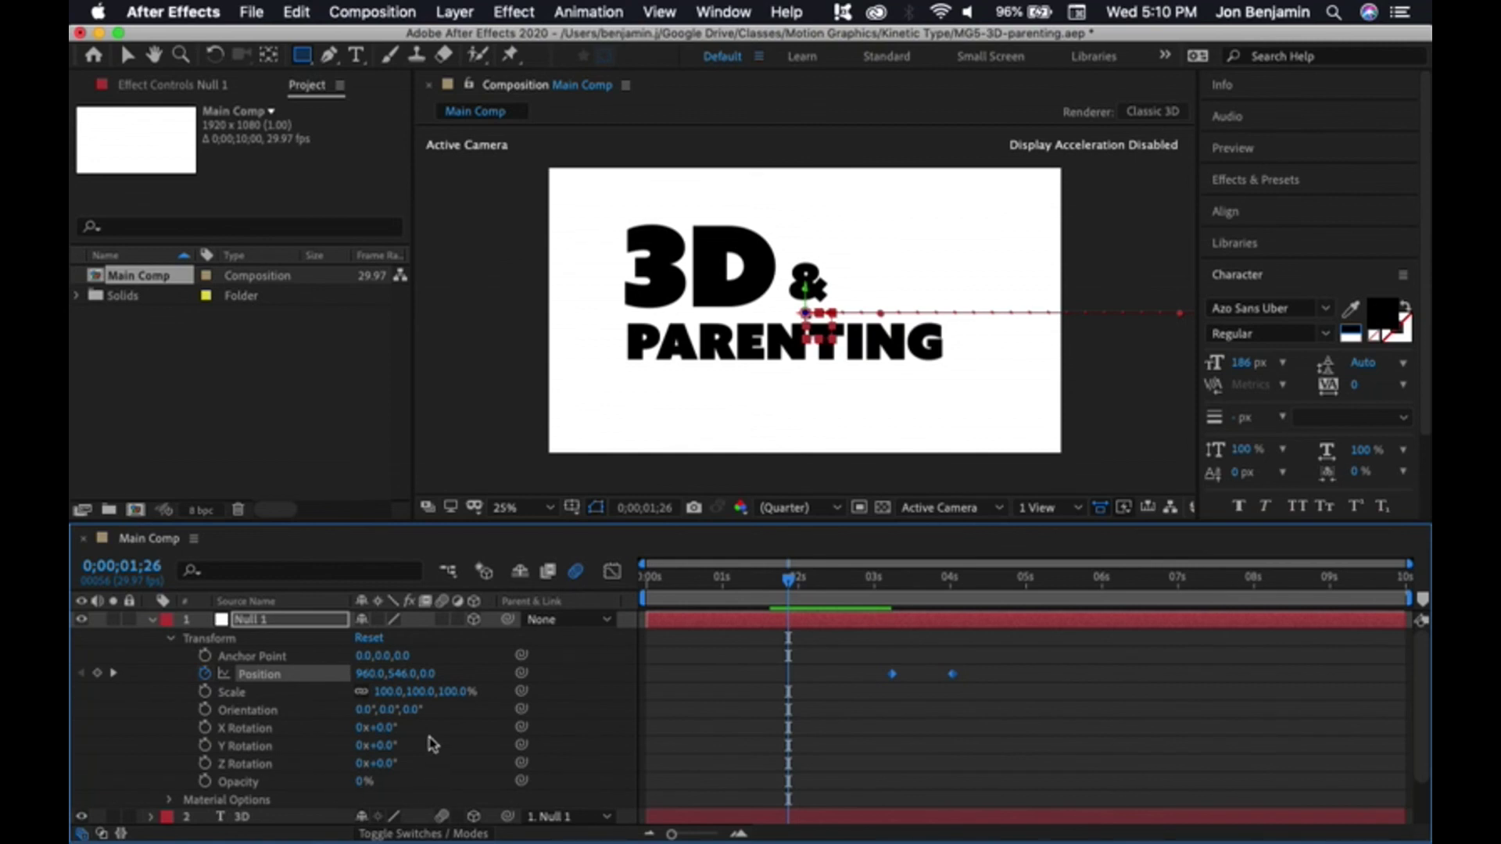
# Try out the 3D rotation values of Null 1 and undo the rotations
pyautogui.moveTo(386, 735); pyautogui.dragTo(420, 774)
pyautogui.press('super+z')
pyautogui.press('super+z')
# Add Y Rotation keyframes to Null 1 at 0;00;01;26 and 0;00;02;19, and rotate the null away from 0° at the first one
pyautogui.click(205, 747)
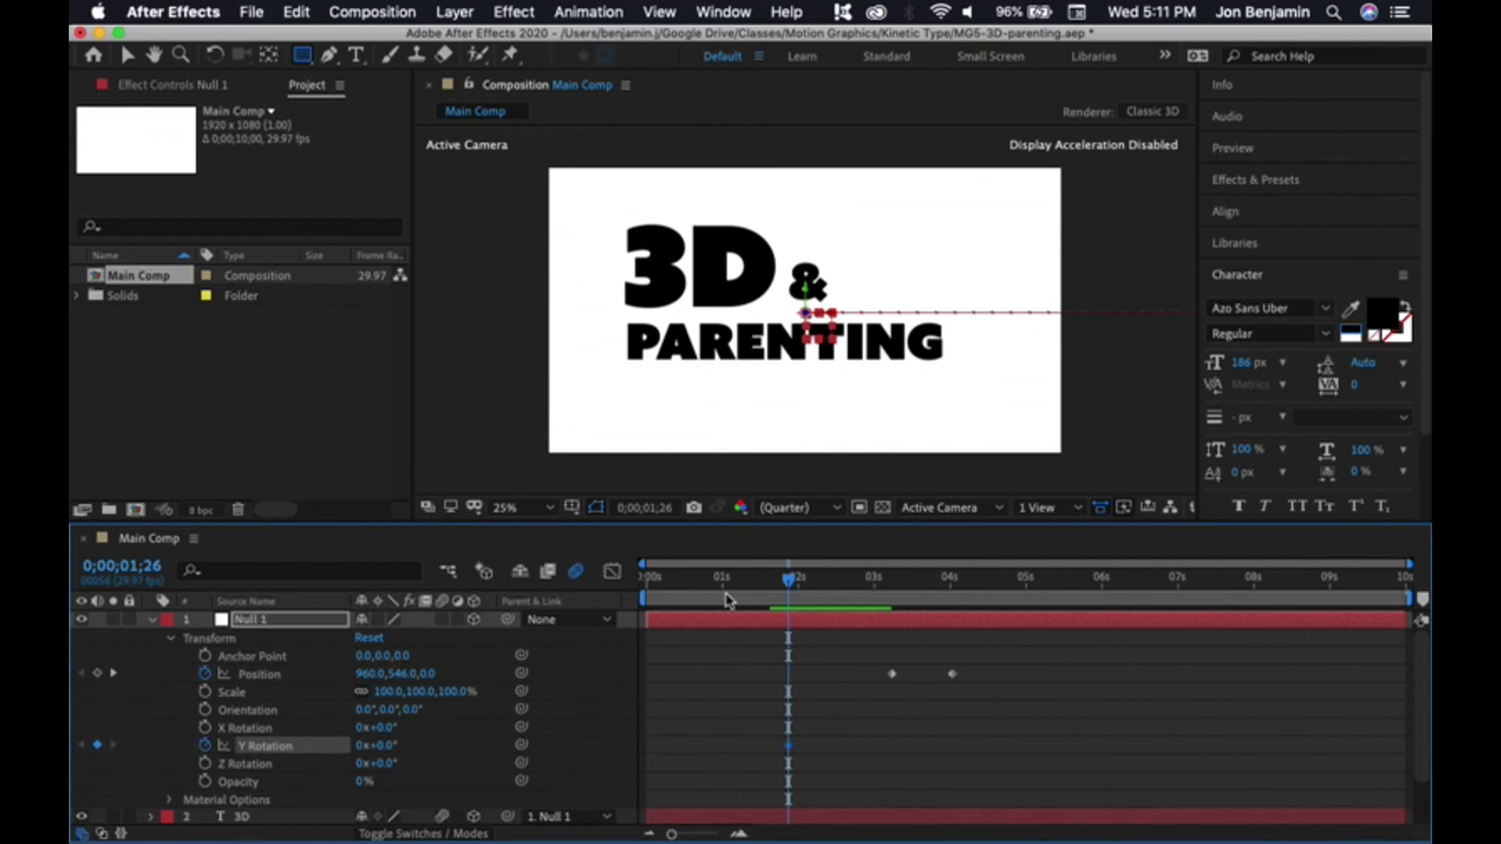
pyautogui.moveTo(793, 585); pyautogui.dragTo(842, 592)
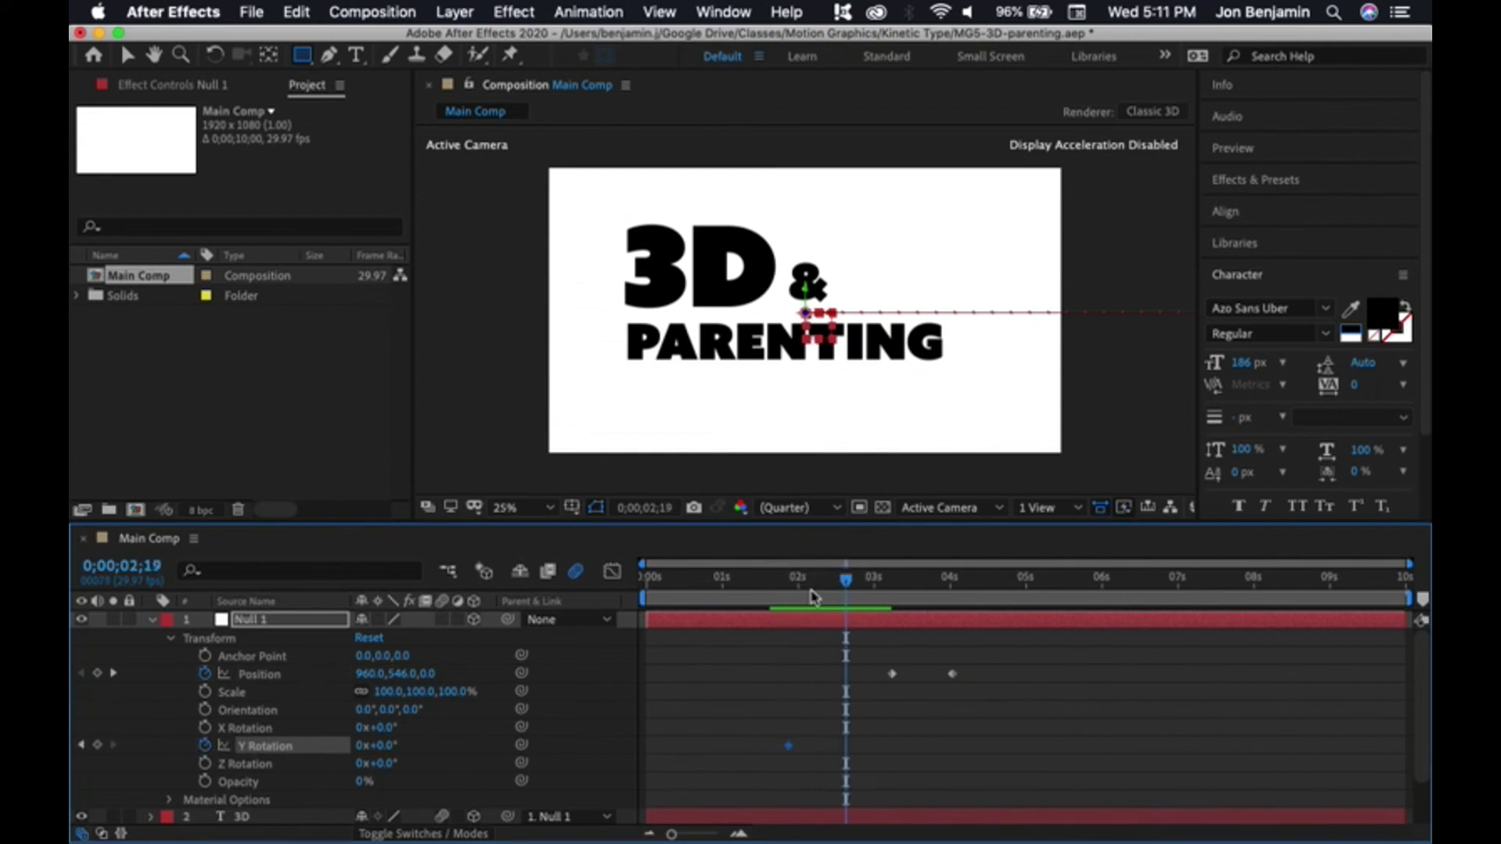
pyautogui.click(98, 747)
pyautogui.click(82, 746)
pyautogui.moveTo(383, 752); pyautogui.dragTo(337, 761)
# Collapse Null 1's properties and preview the animation from the start
pyautogui.moveTo(788, 580); pyautogui.dragTo(620, 603)
pyautogui.click(152, 622)
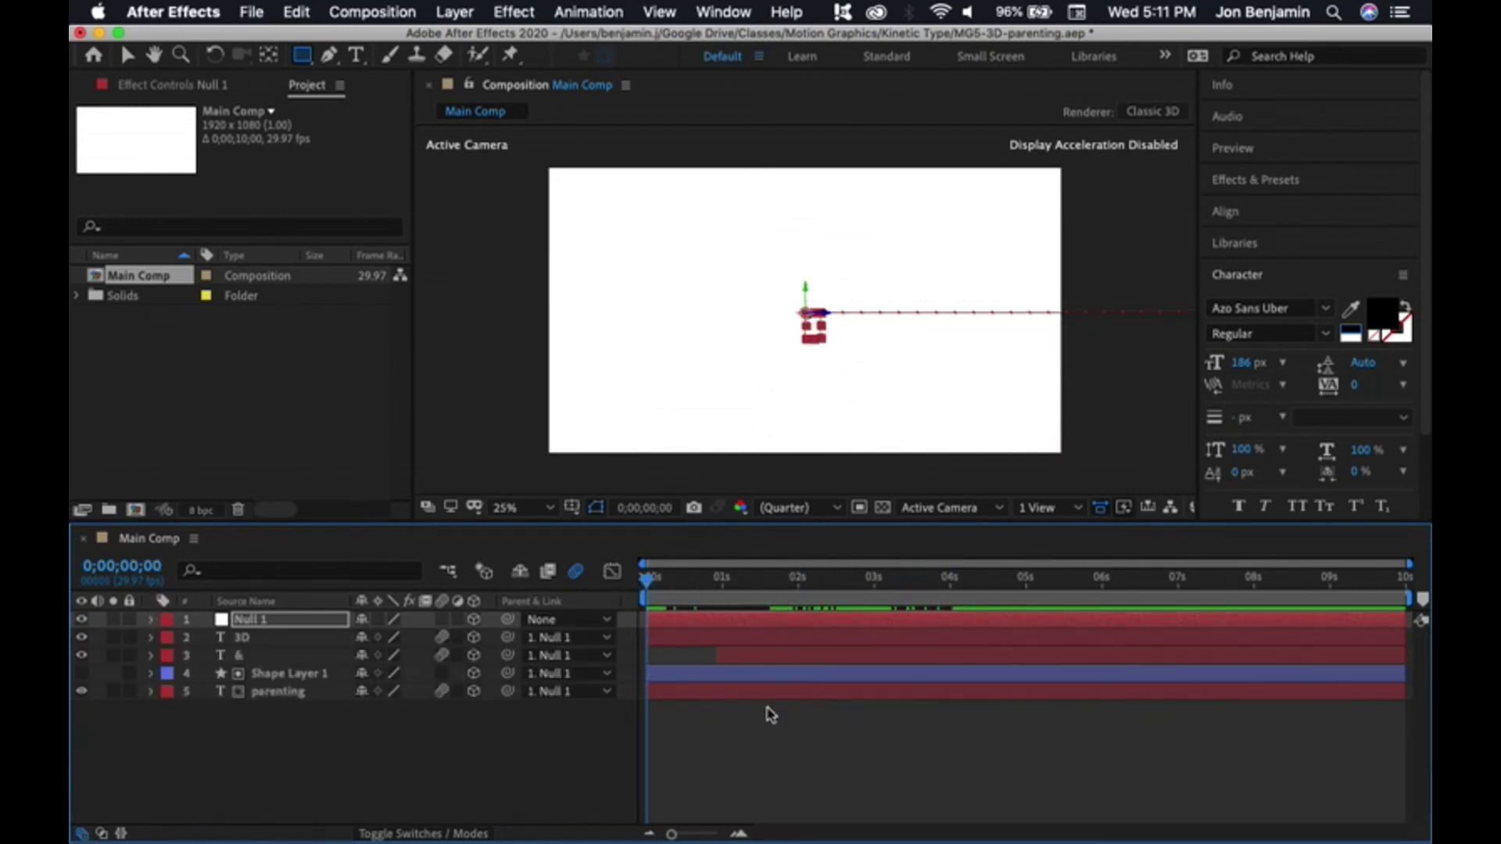
pyautogui.press('space')
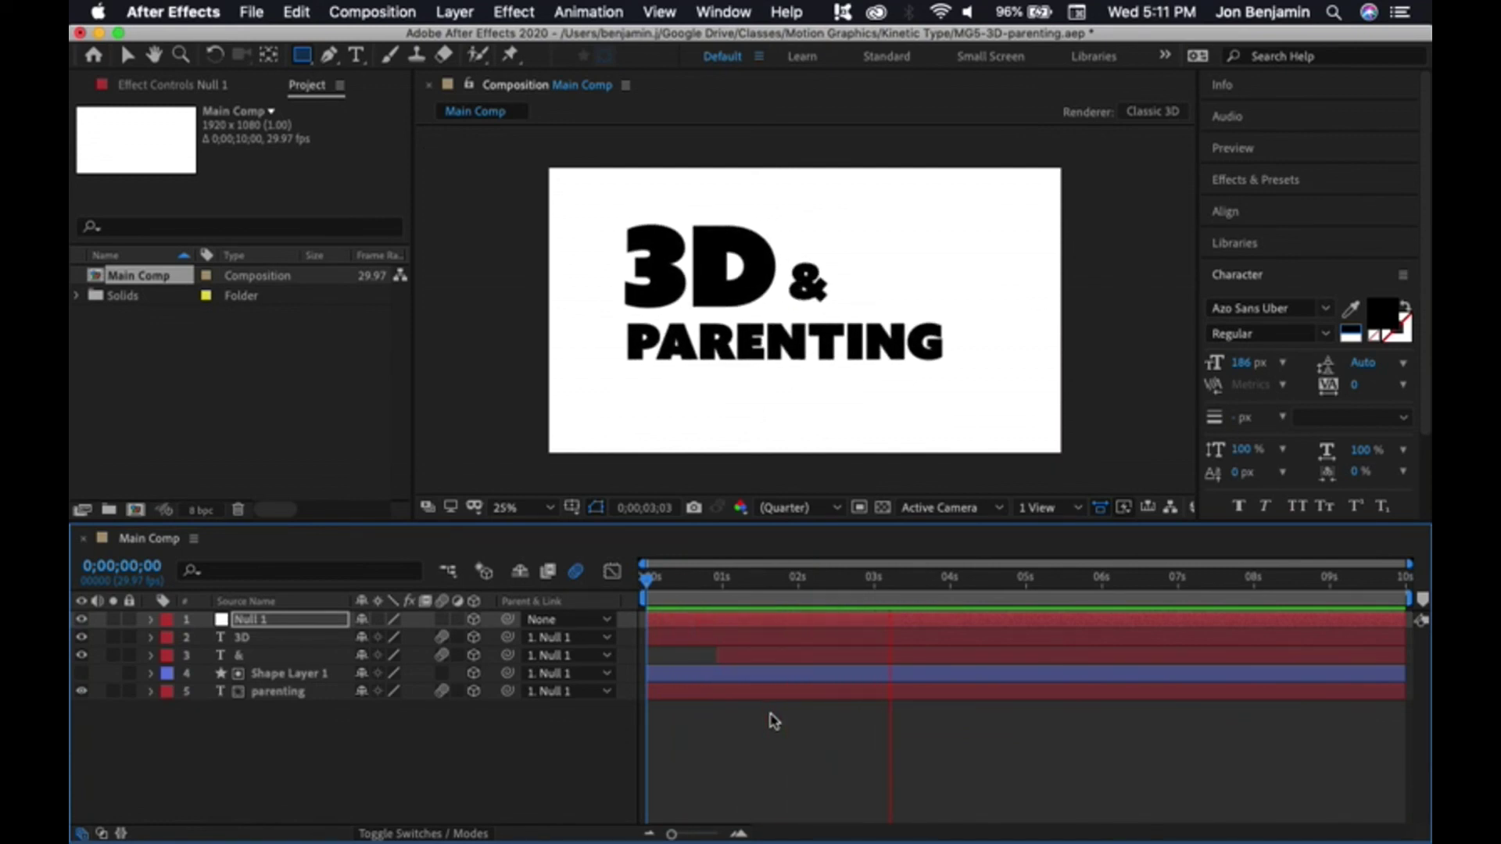
pyautogui.press('space')
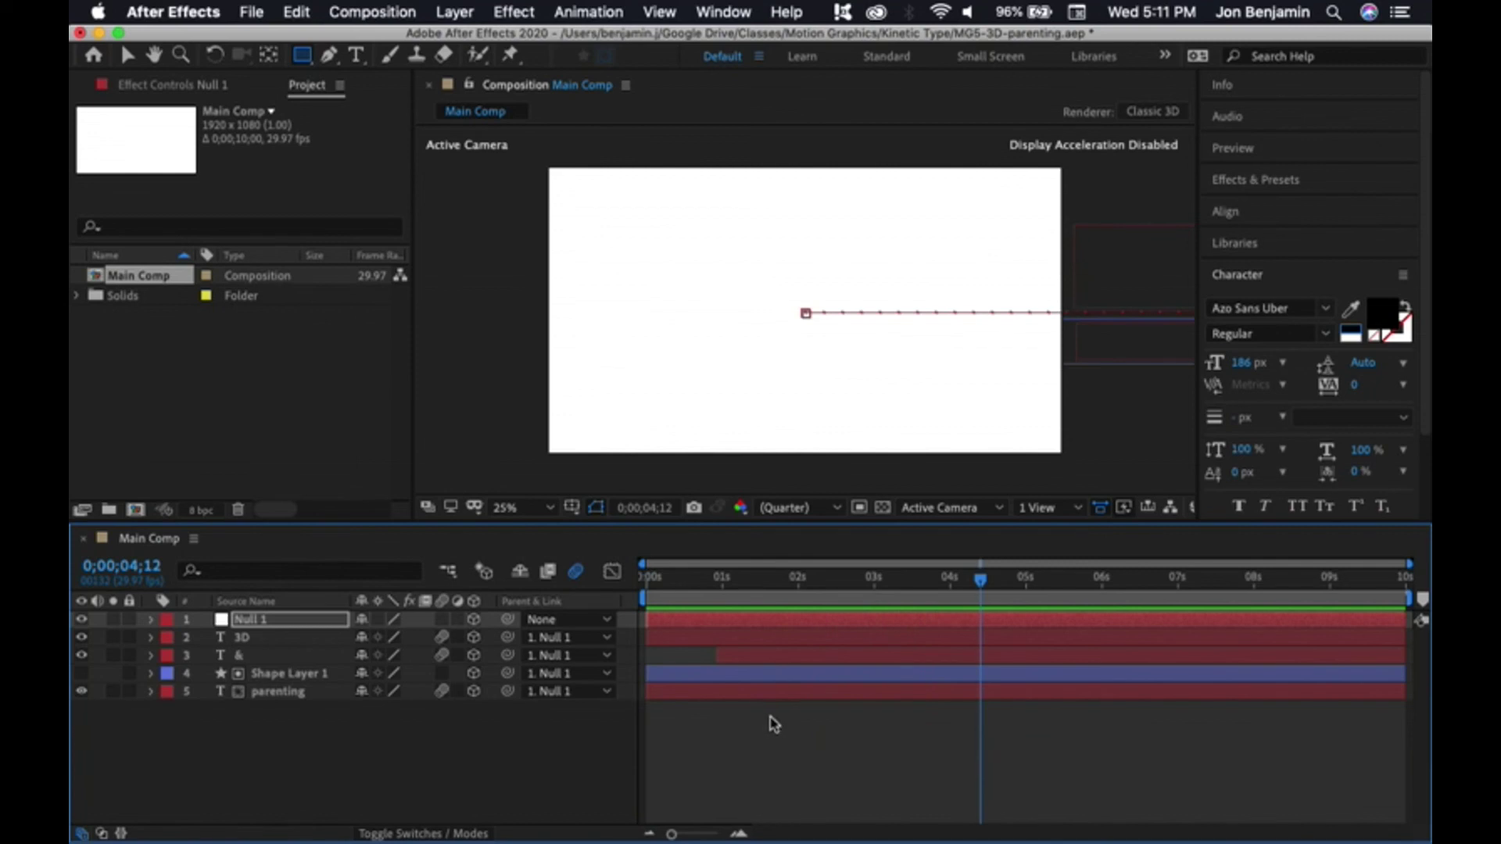